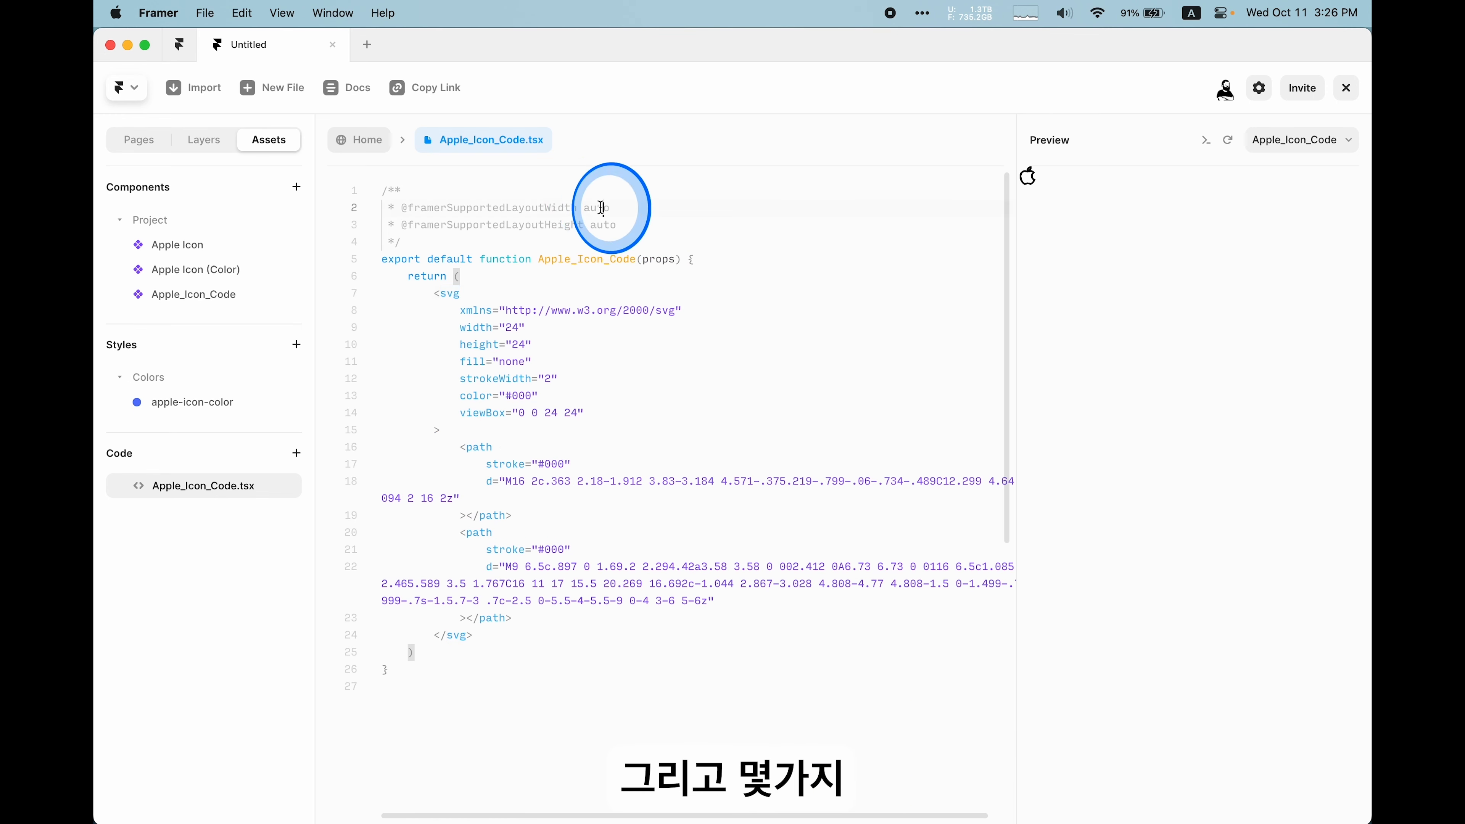
Step: Set framerSupportedLayoutWidth and framerSupportedLayoutHeight to any, and add style={{ display: "block" }} to the svg tag
double_click(601, 208)
text(any)
double_click(600, 208)
key(super+c)
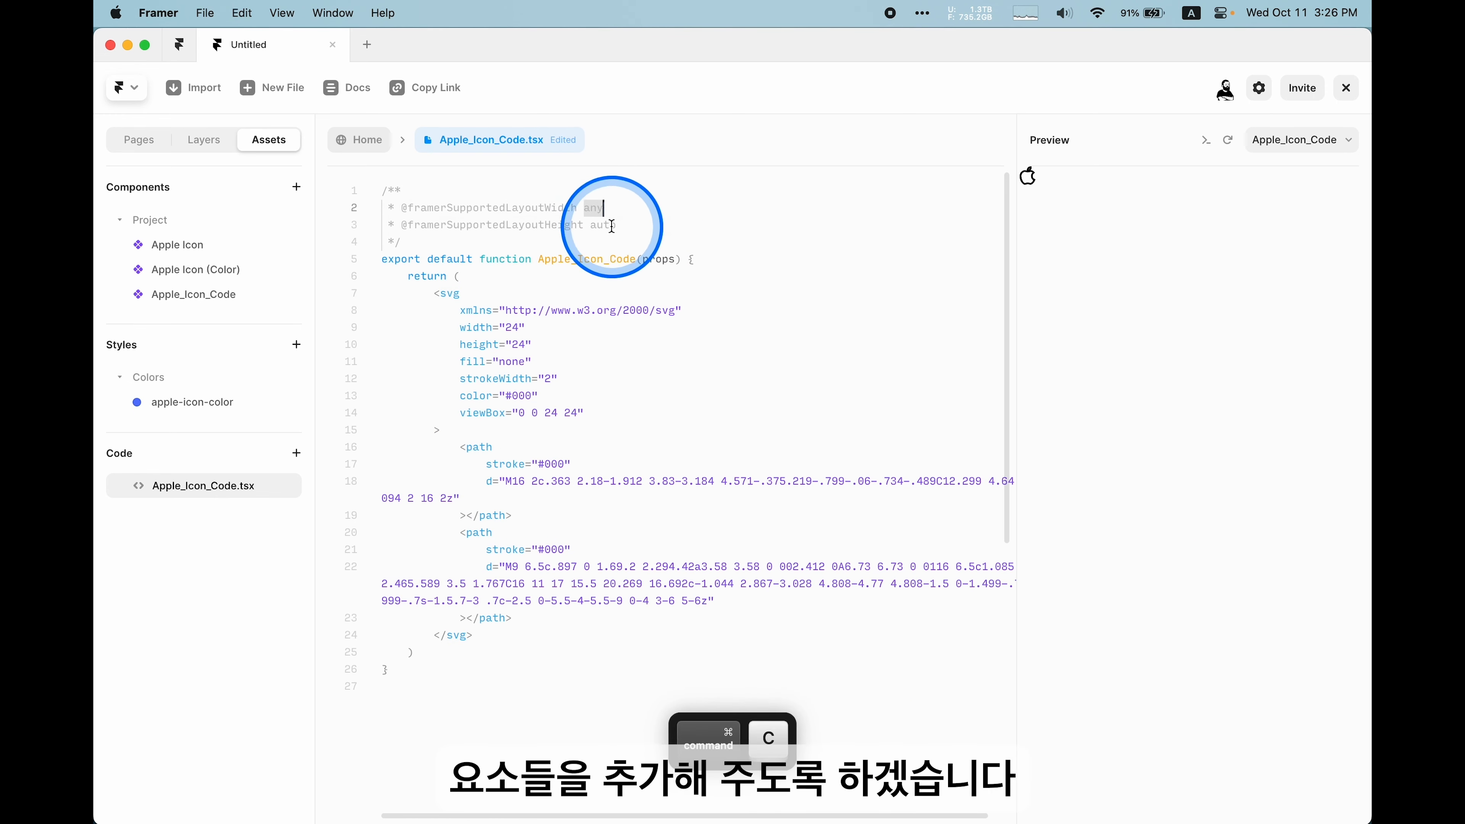
double_click(609, 226)
key(super+v)
key(super+v)
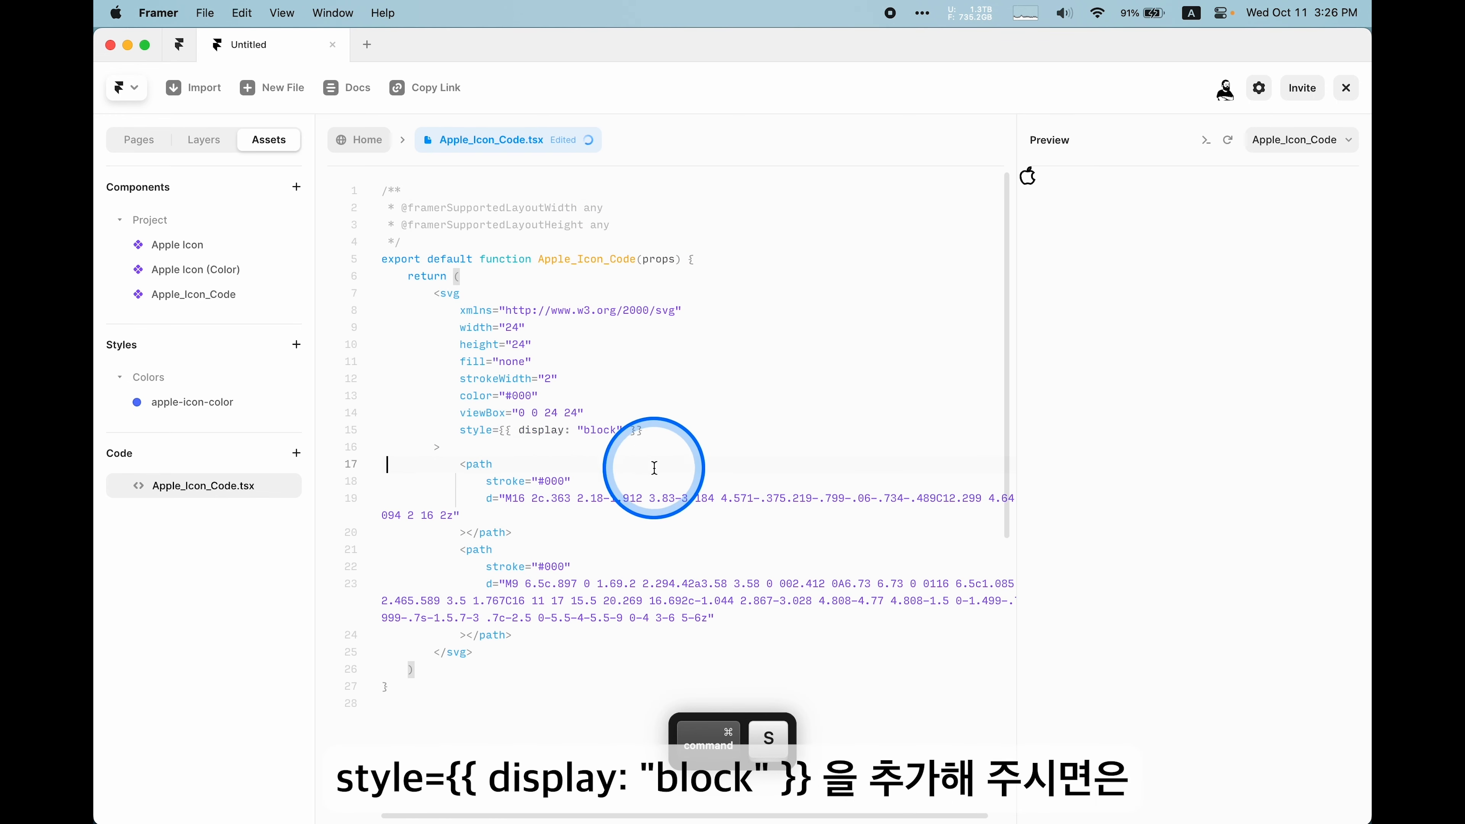
Step: Return to the canvas, move the Apple_Icon_Code instance to an empty area, and set its width and height to Fixed
click(361, 140)
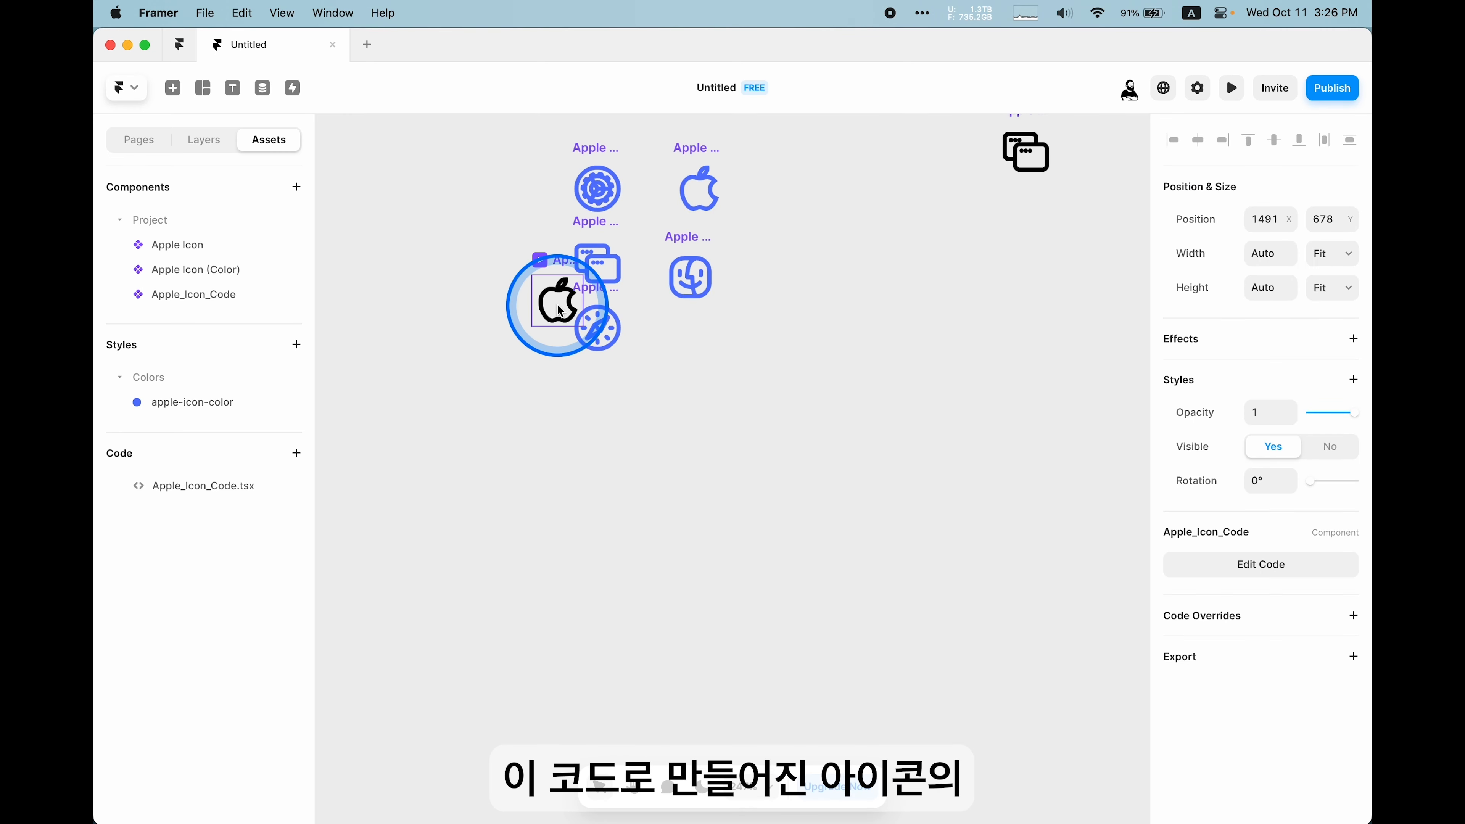
drag(559, 302, 866, 524)
scroll(866, 524, up, 5)
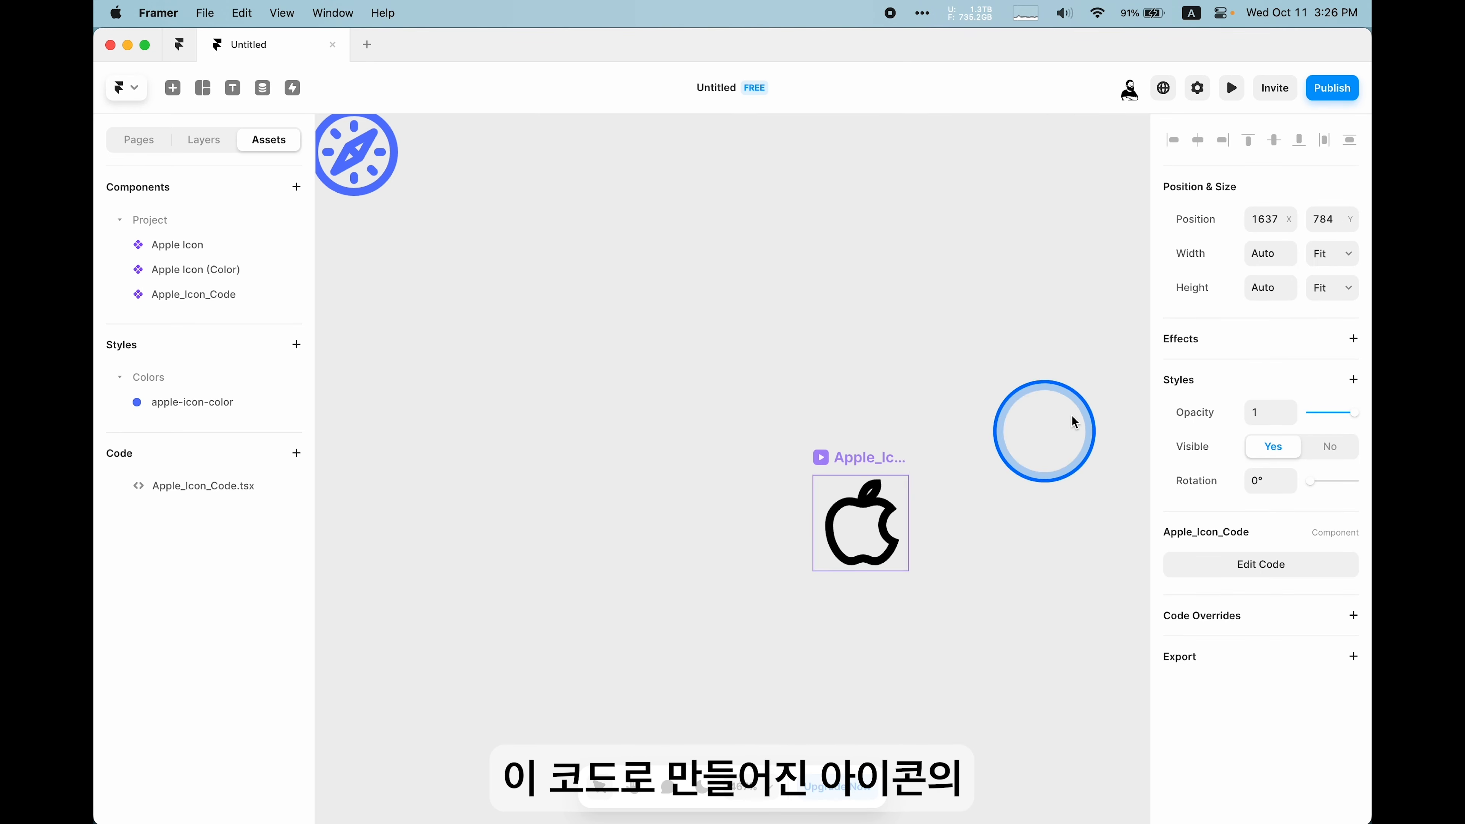
click(1323, 200)
click(1328, 287)
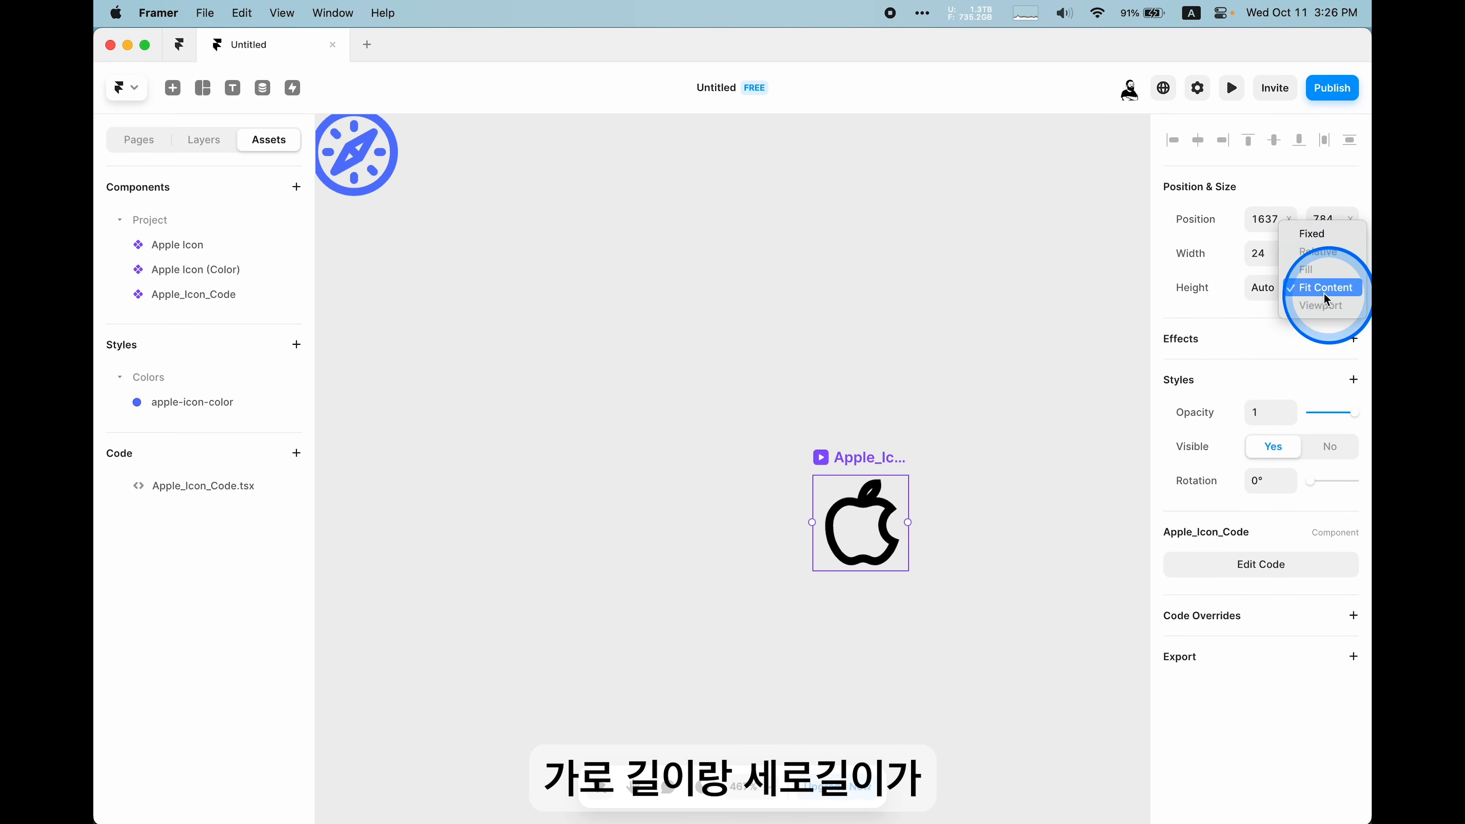
click(1321, 233)
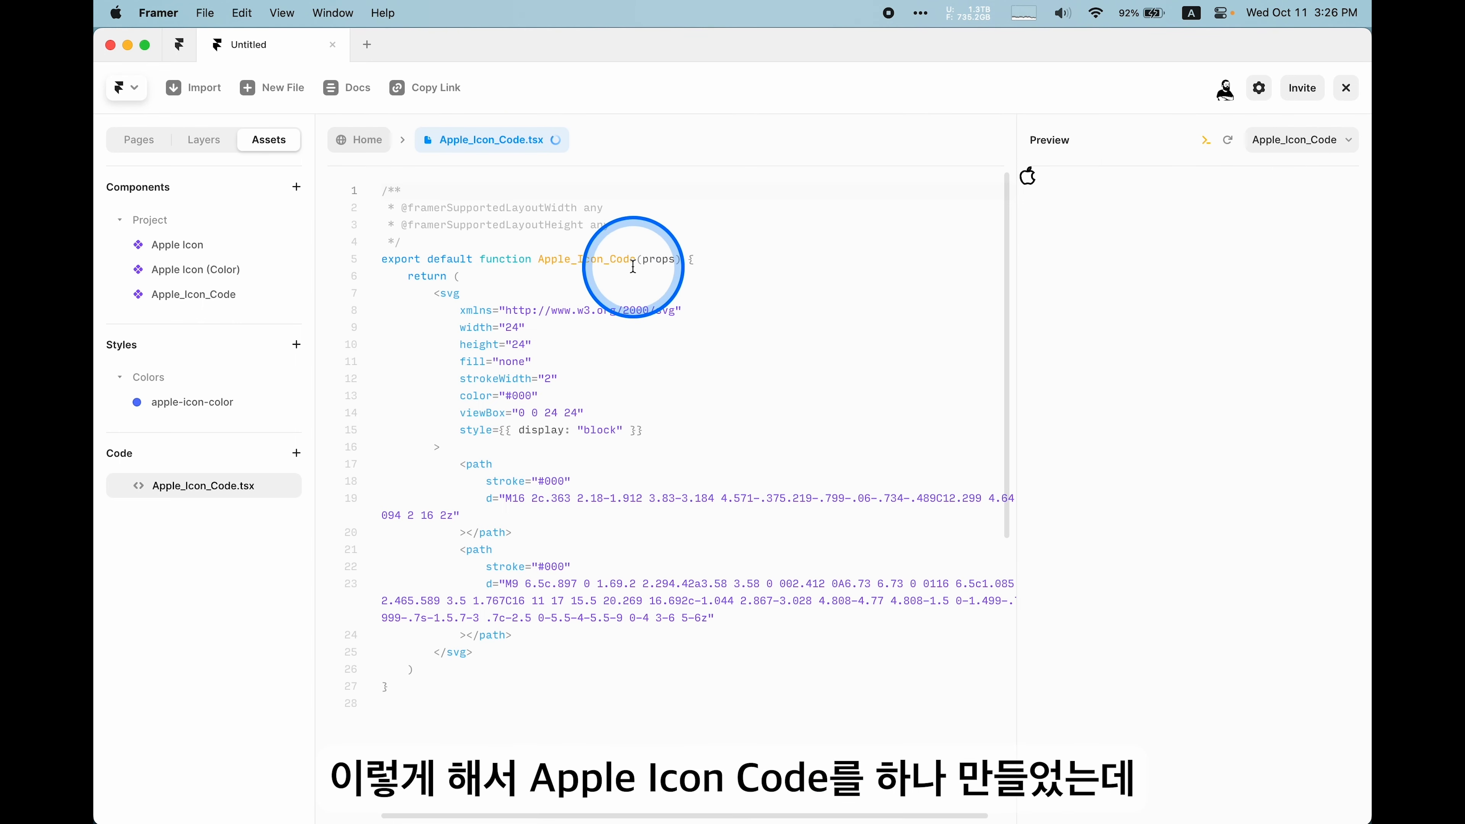
Step: In Apple_Icon_Code.tsx, import addPropertyControls and ControlType from "framer" and start an addPropertyControls block for Apple_Icon_Code below the function
scroll(677, 353, down, 3)
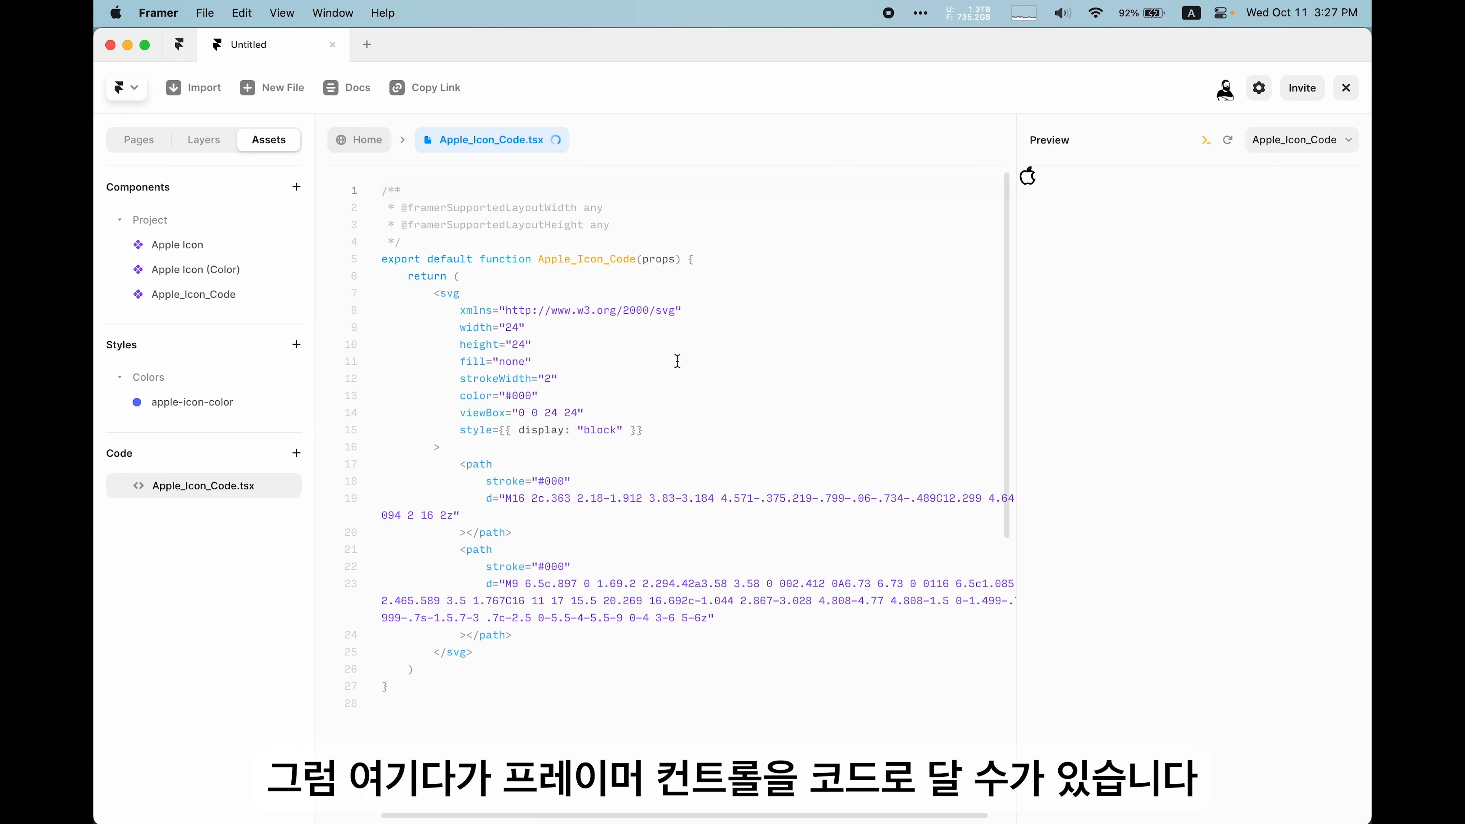
key(super+v)
scroll(508, 442, down, 5)
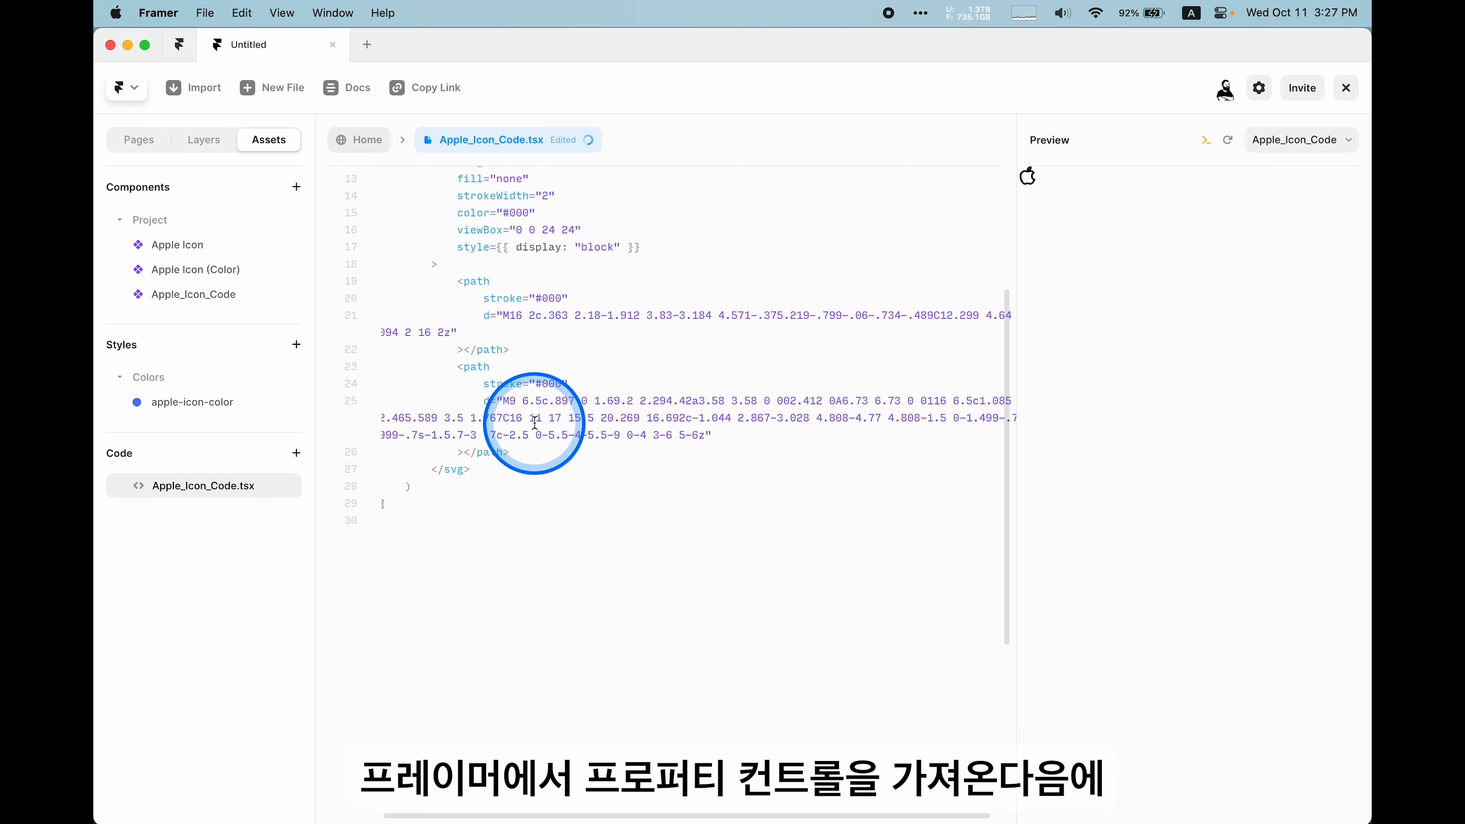
click(488, 541)
key(Return)
key(Return)
text(addPropertyControls()
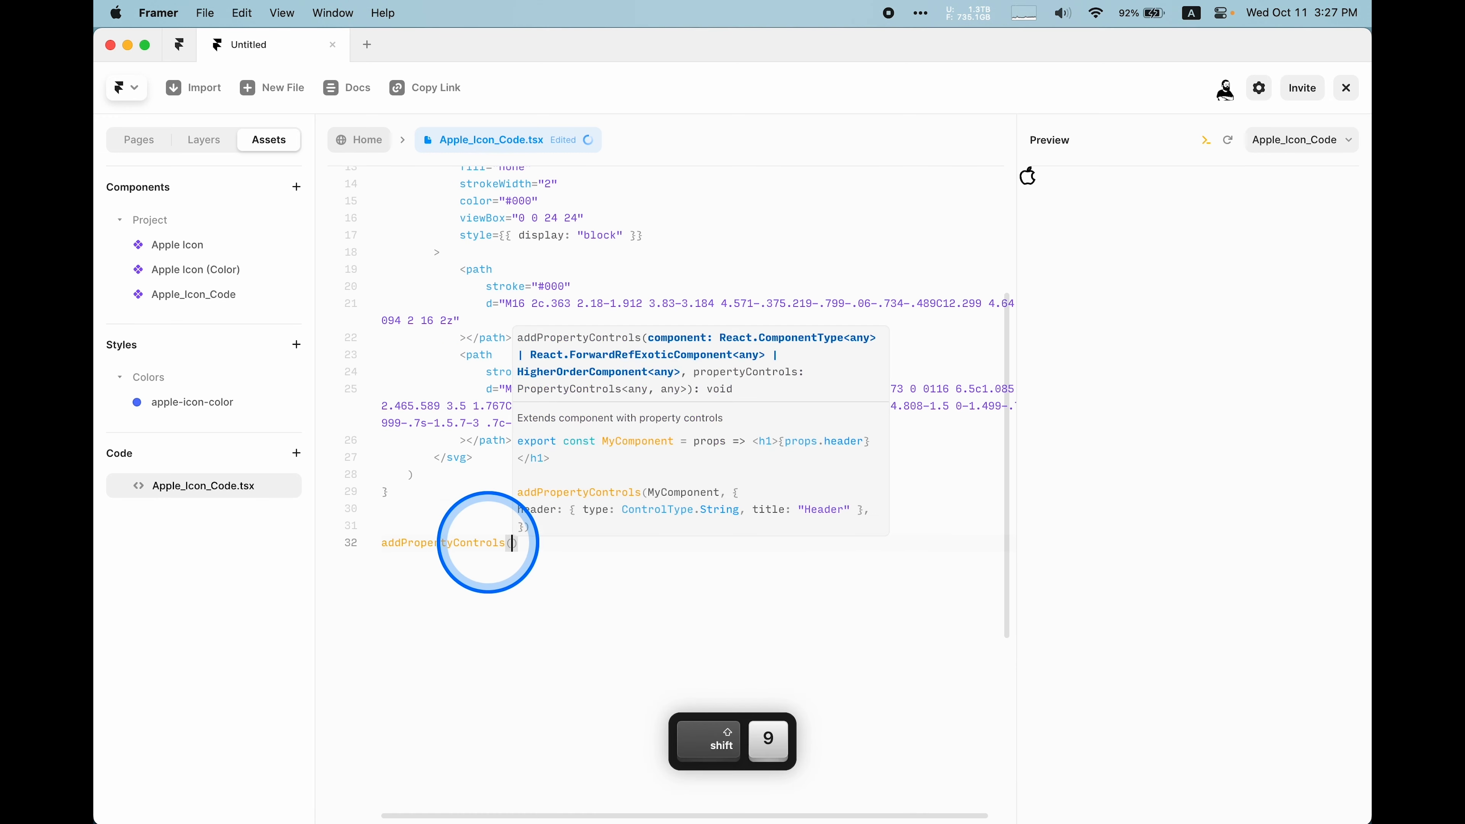
text(Apple_Icon_Code, {)
key(Return)
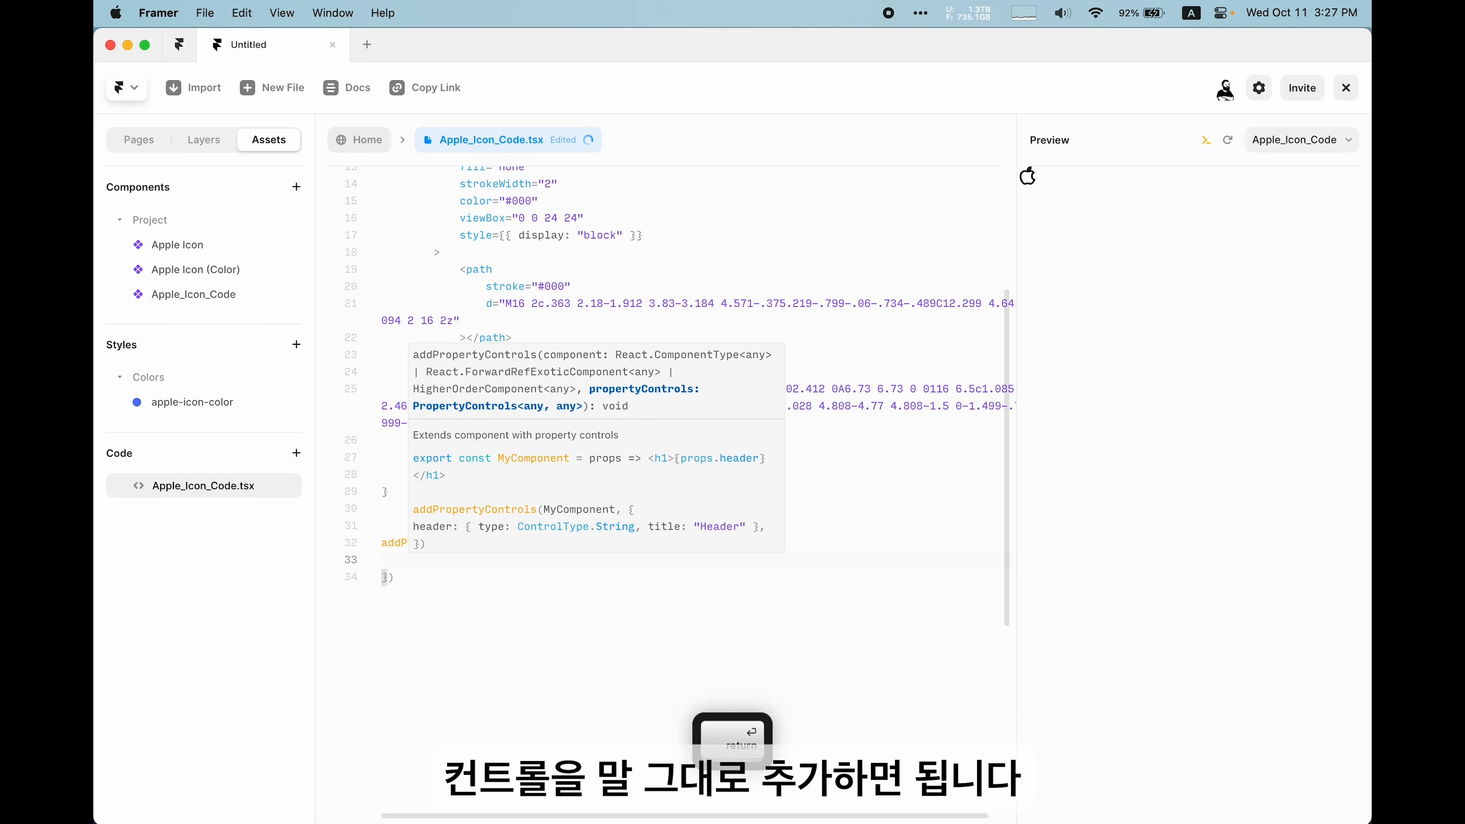
Step: Add a name control of type ControlType.Enum to the addPropertyControls block
text(name: {)
key(Return)
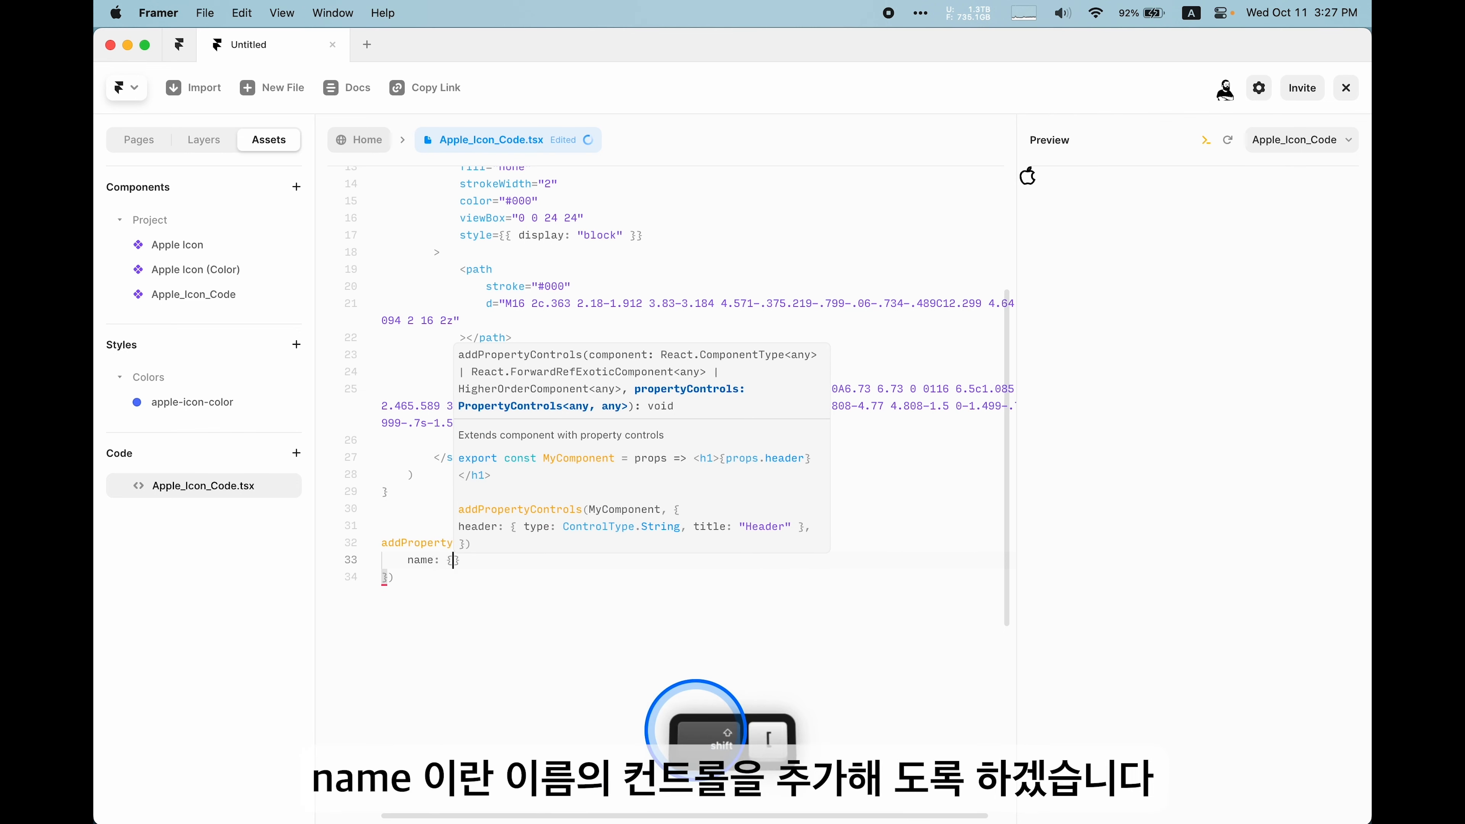
text(type: )
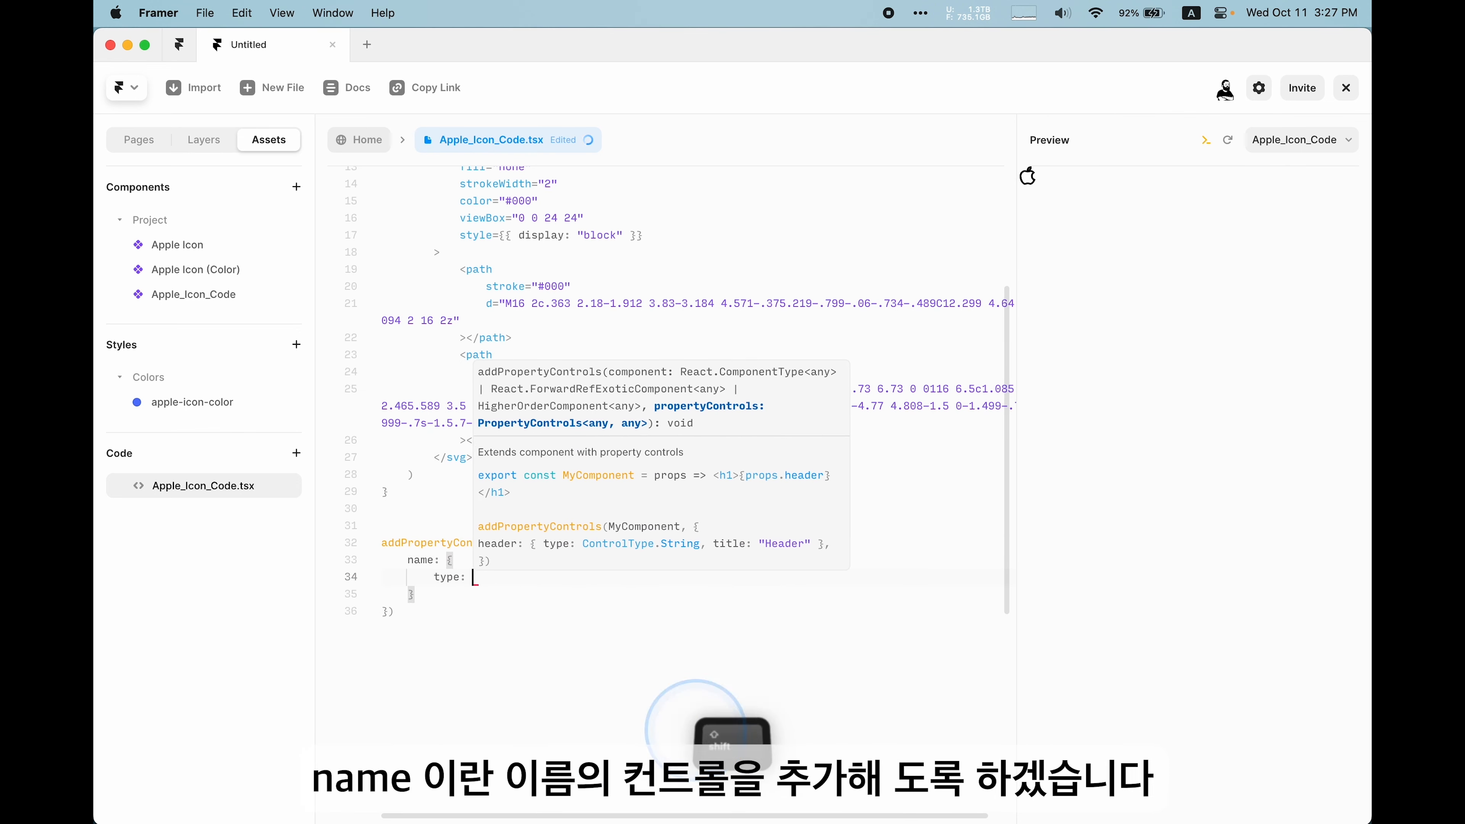
text(ControlType.Enum)
key(Return)
text(,)
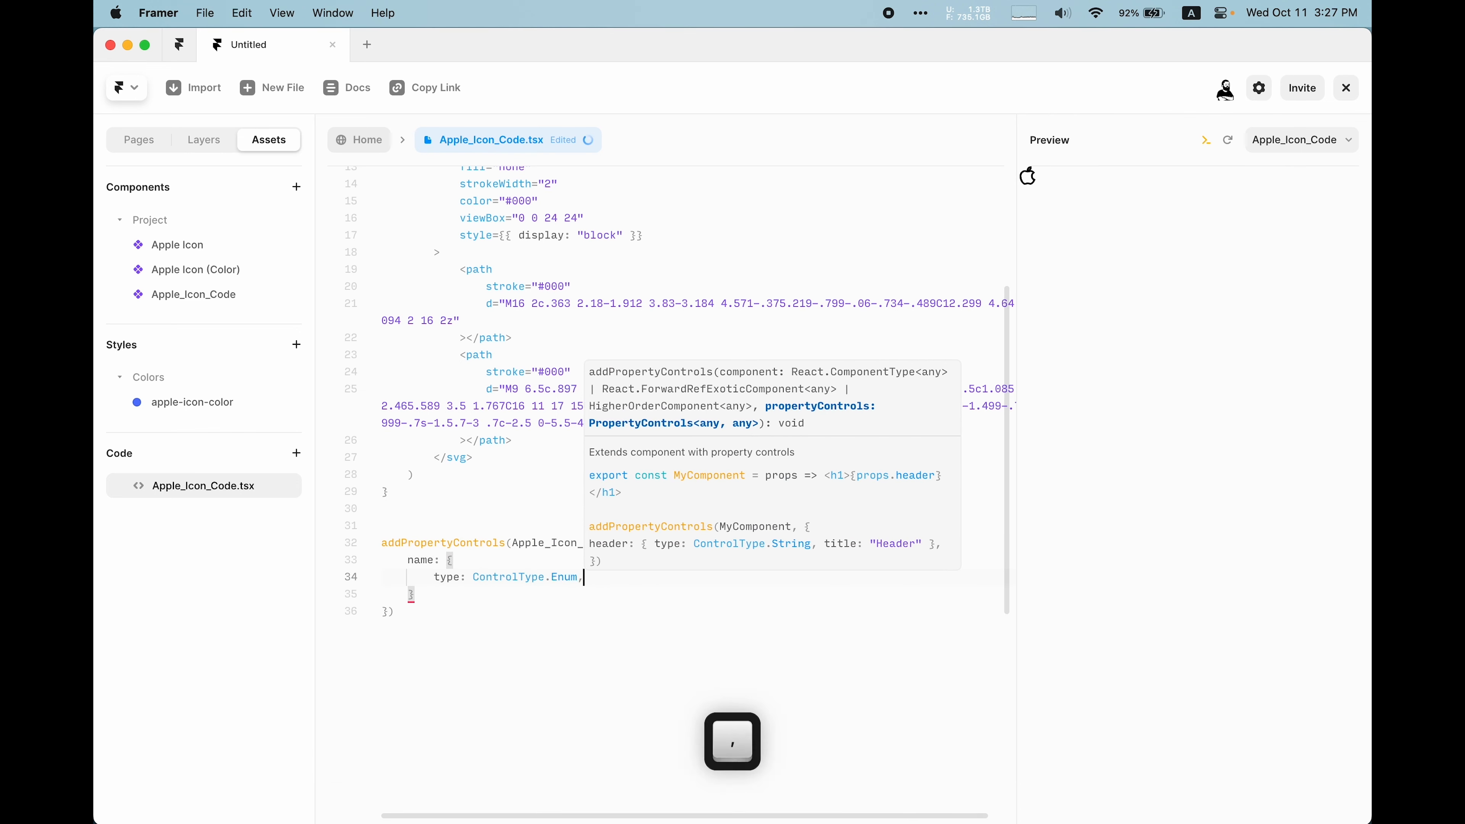
Step: Give the name control the options "Logo" and "Finder", and save the code file
key(Return)
text(options: ['Lo)
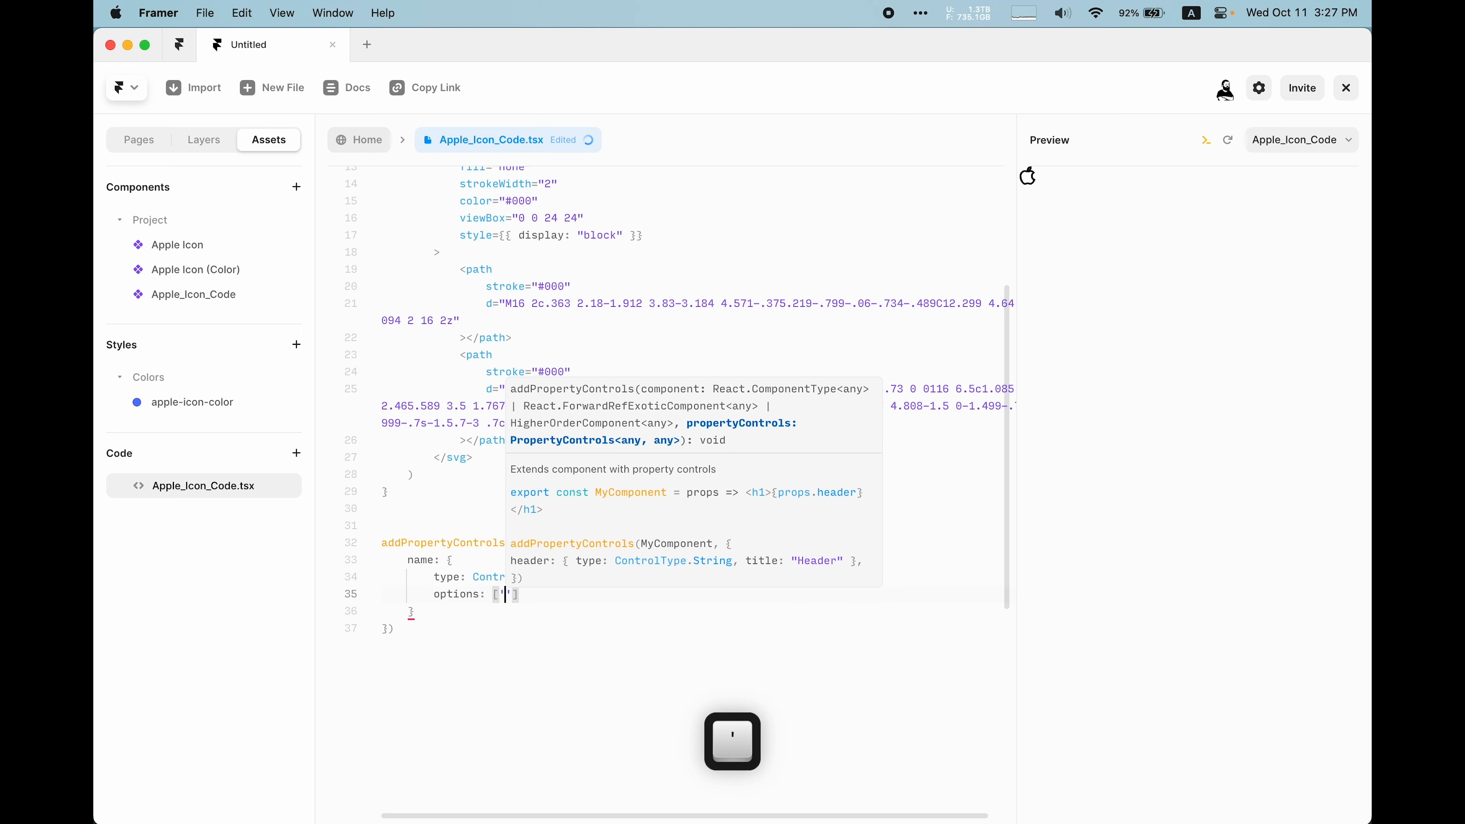
text(go', ')
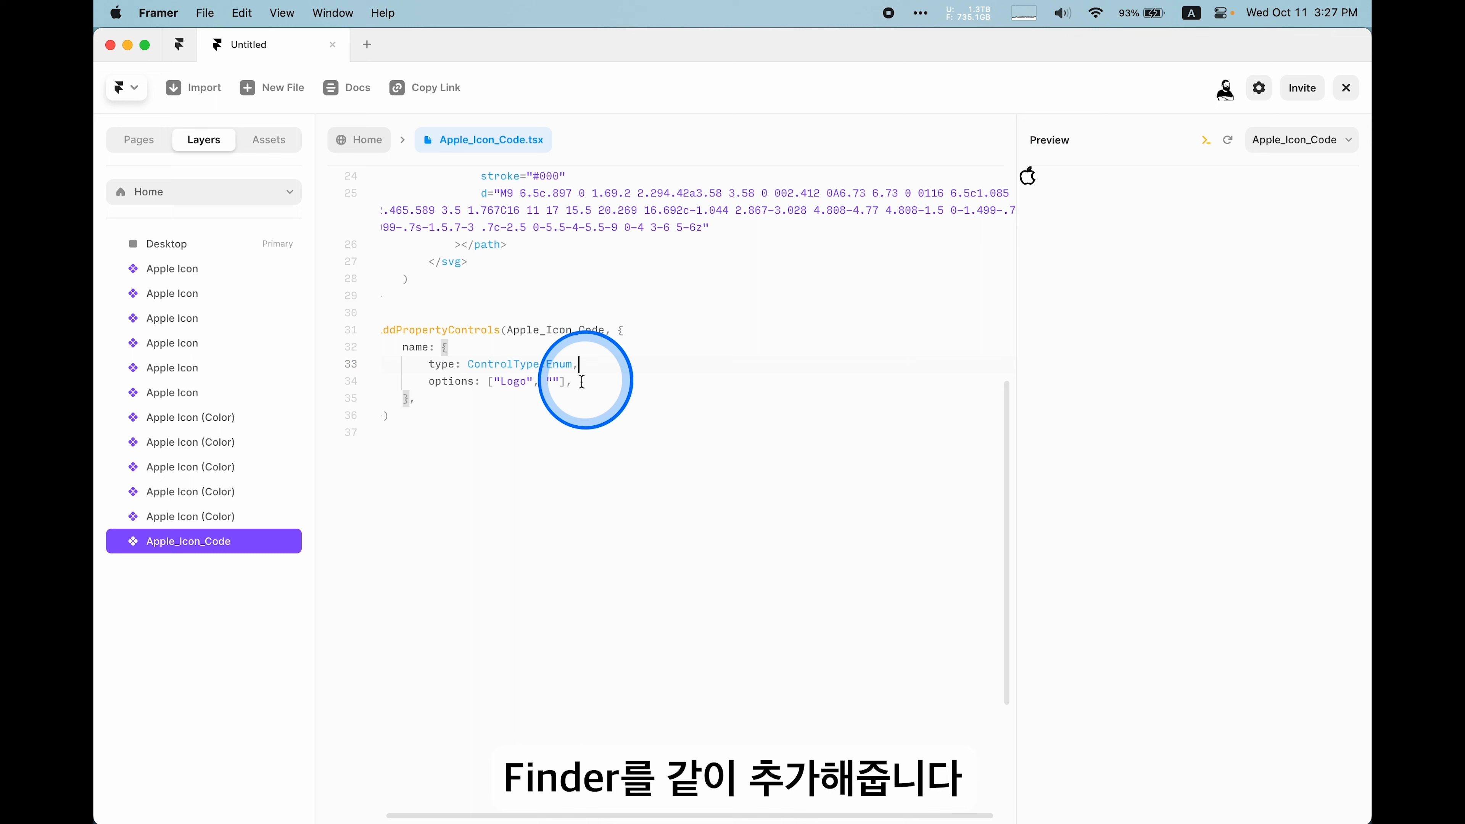
text(F)
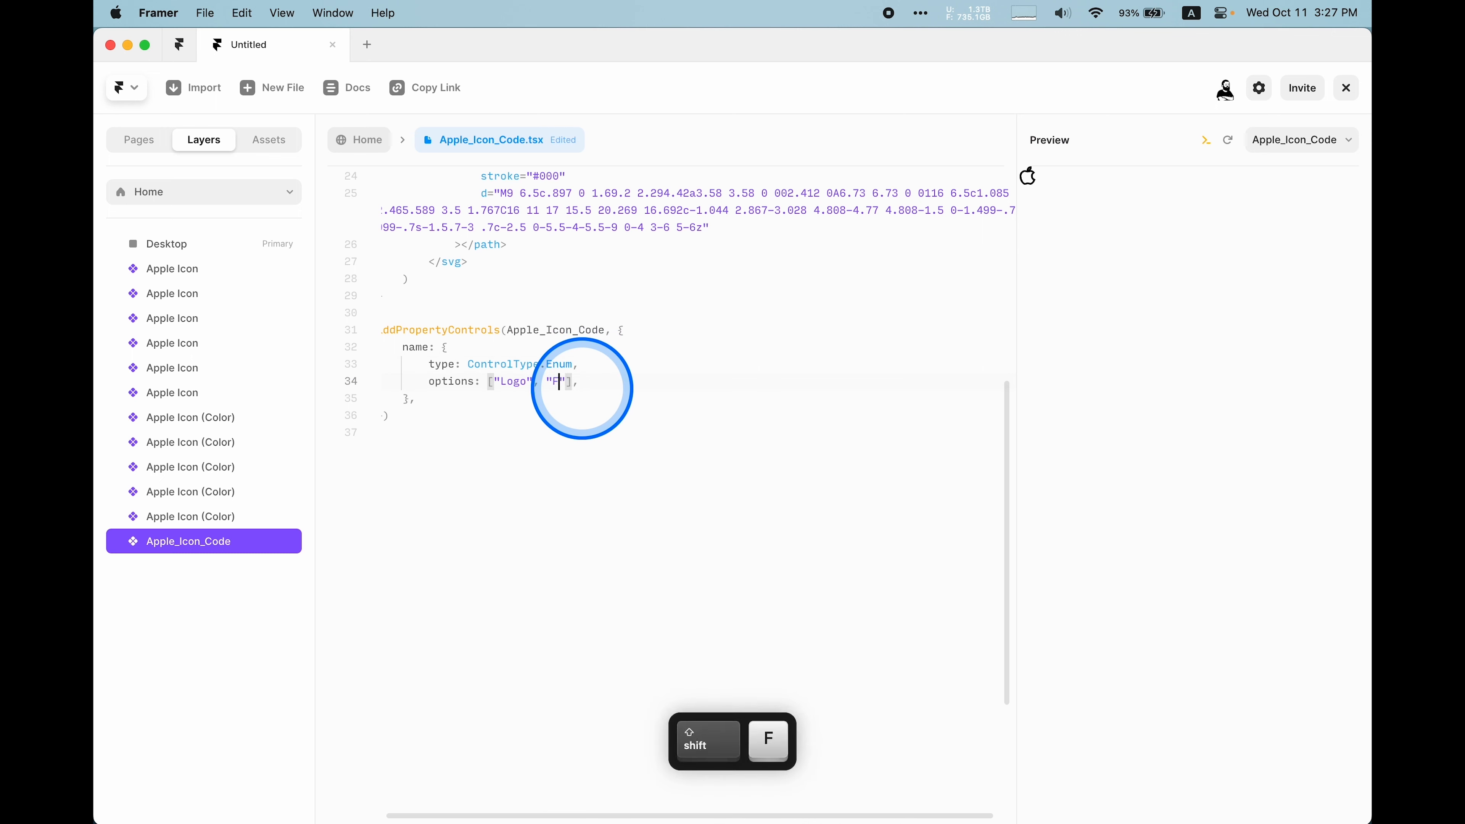
text(inder)
key(super+s)
Step: Return to the canvas and test the icon's Name property by switching it to Finder and back to Logo
scroll(721, 496, up, 5)
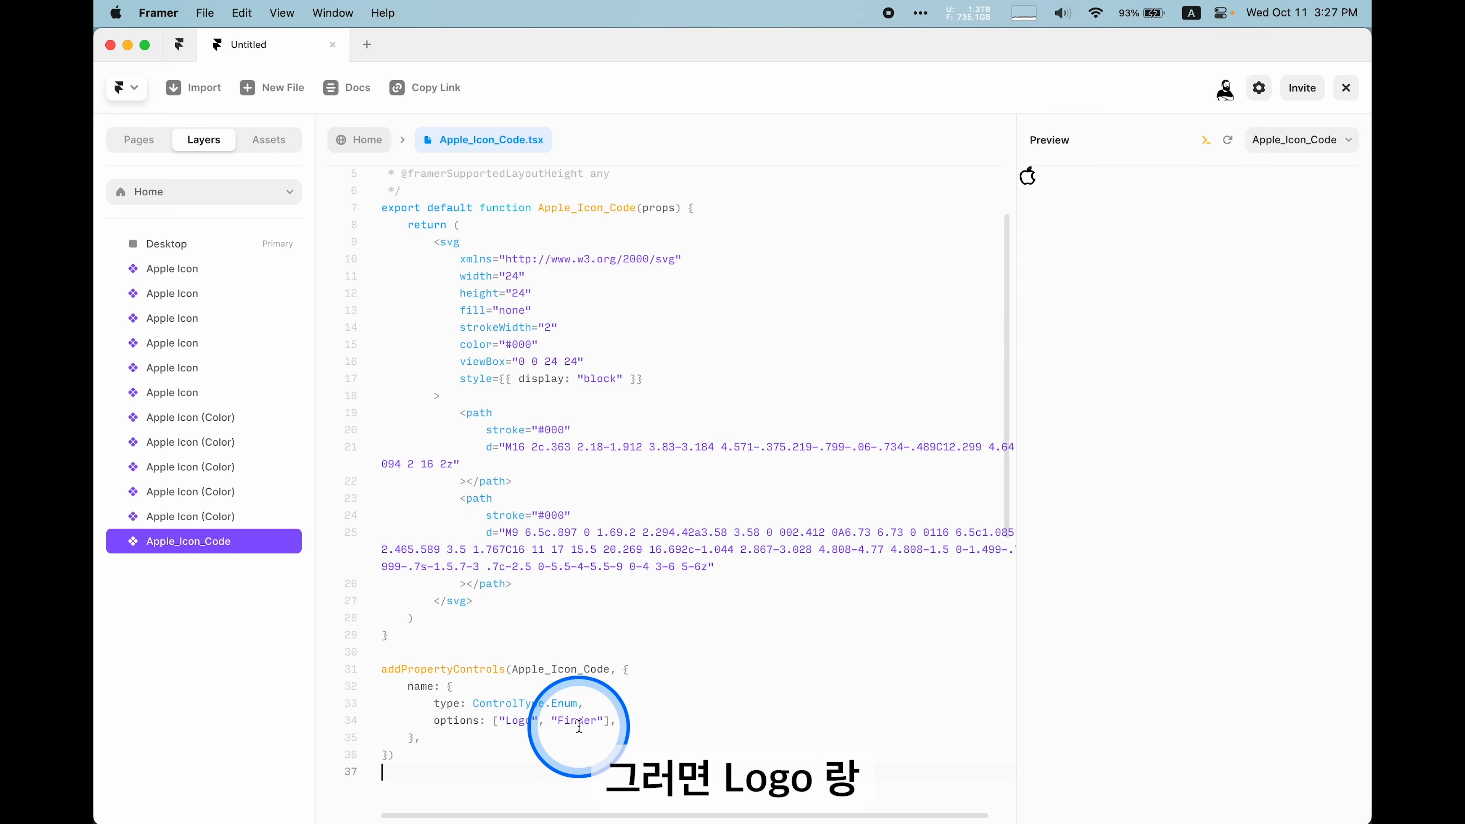
click(369, 142)
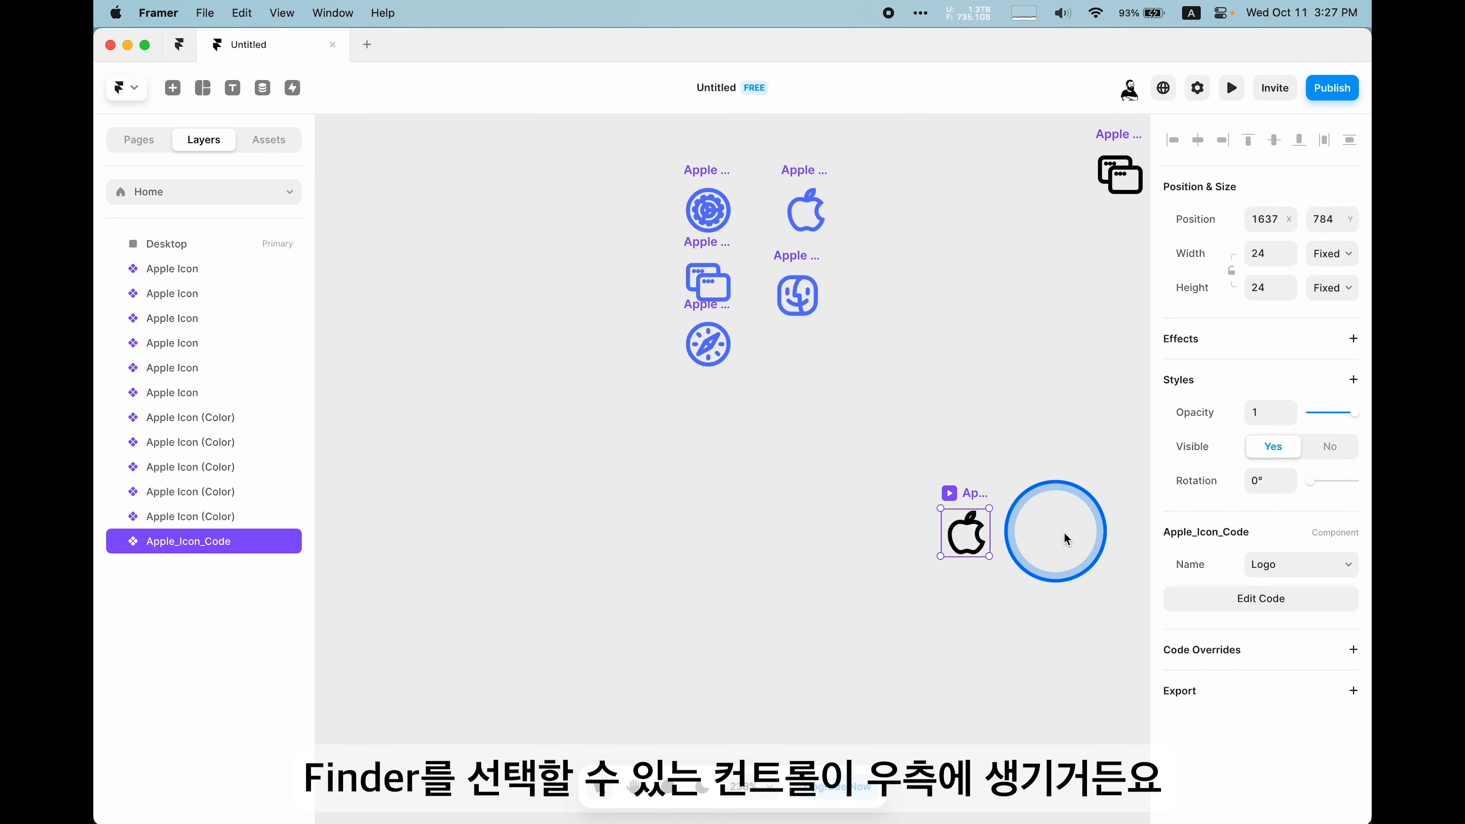
click(1316, 564)
click(1330, 581)
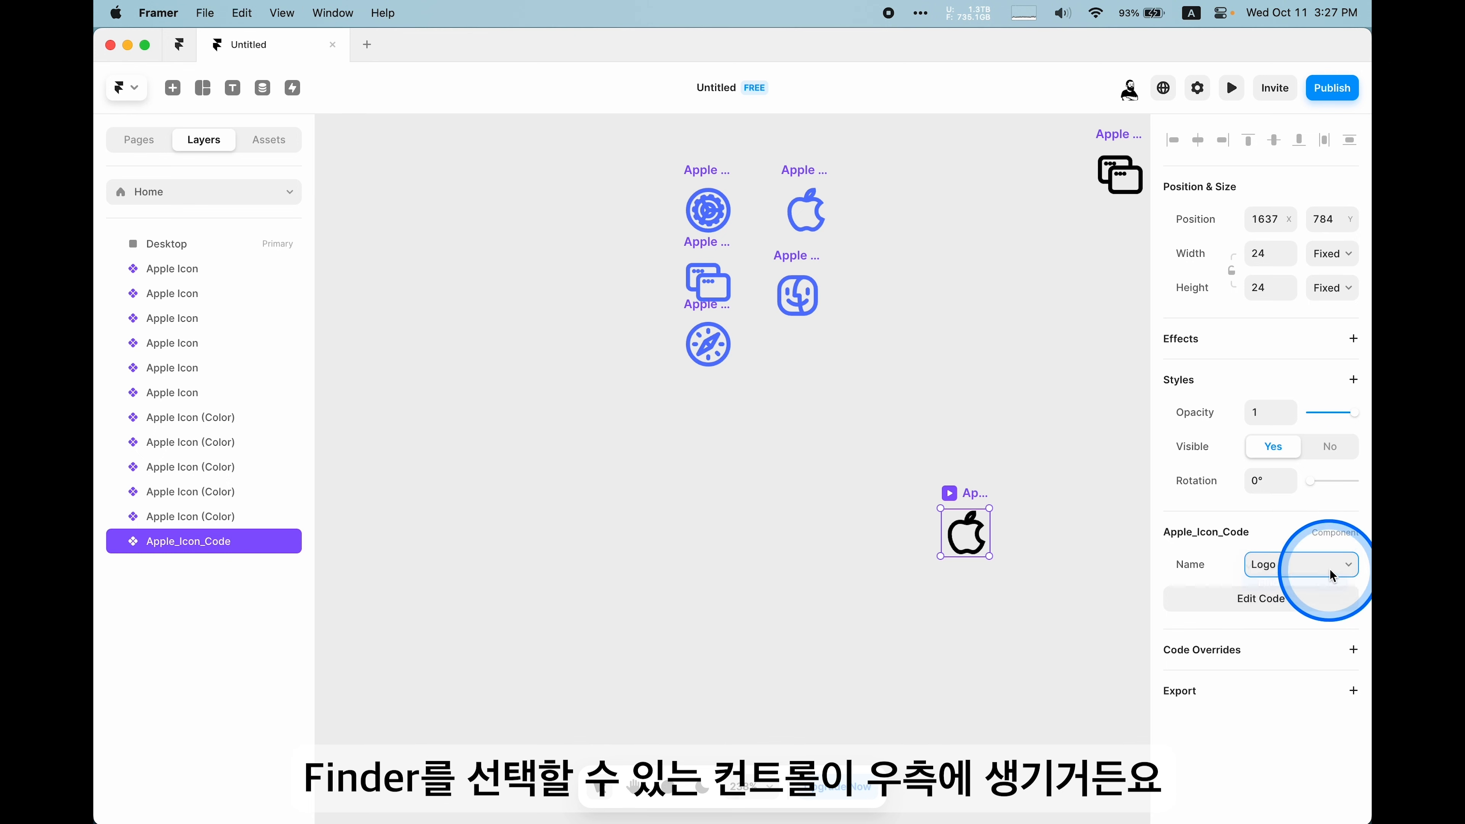
click(1325, 565)
click(1321, 545)
Step: Reopen the icon's code, replace the function's props parameter with { name }, and save
click(1294, 600)
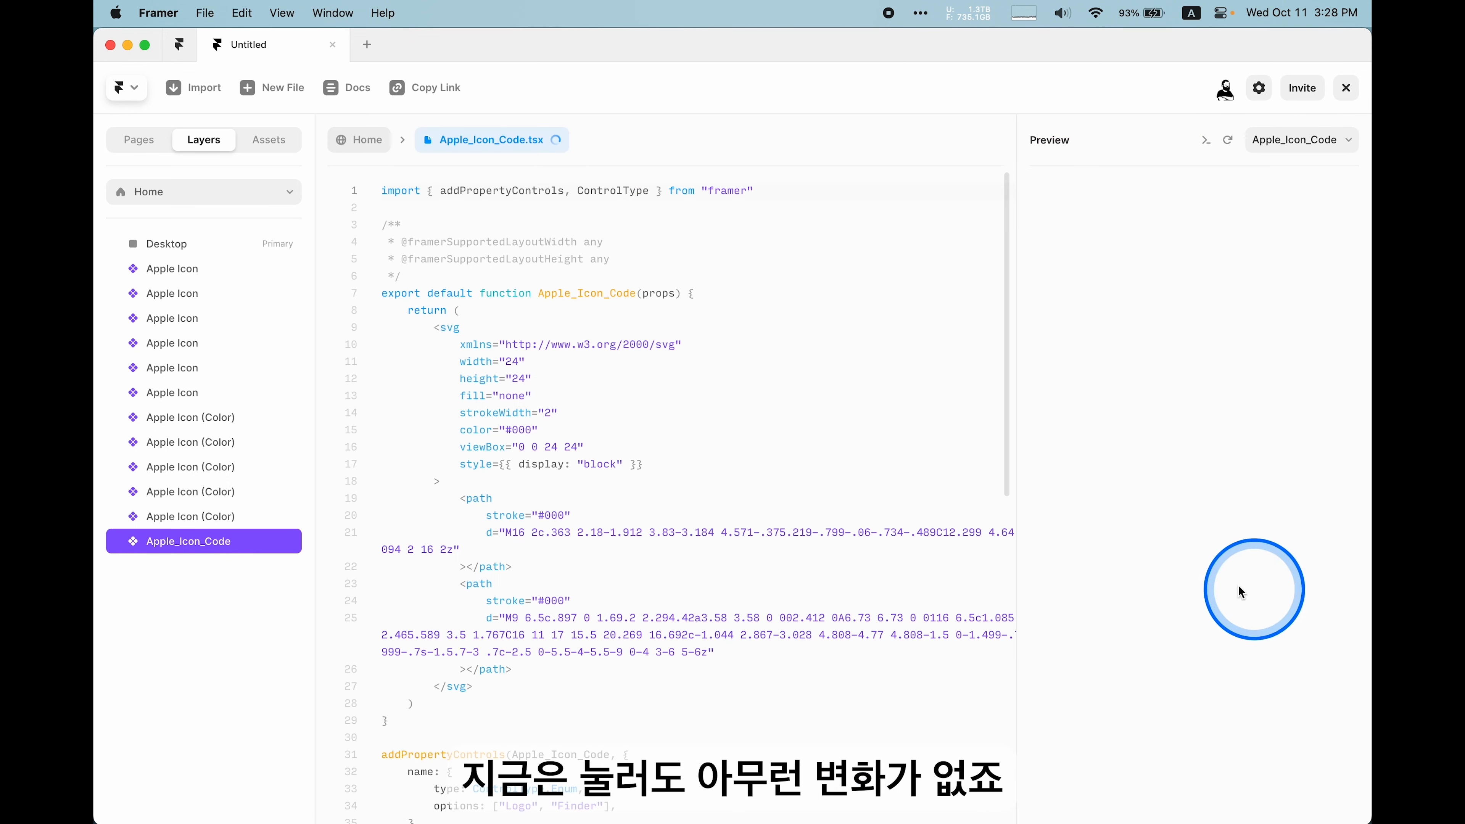
scroll(762, 533, down, 1)
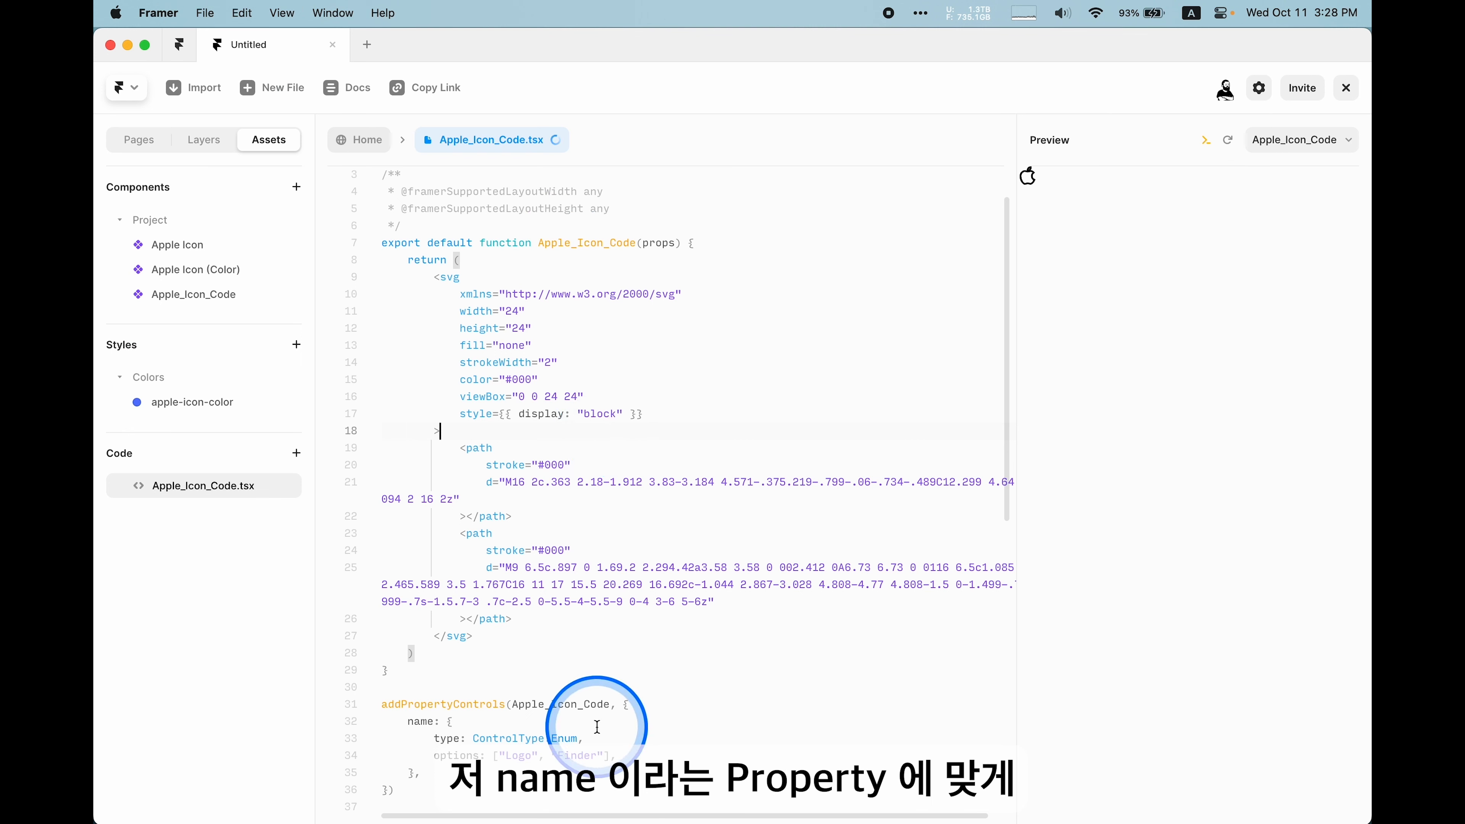
double_click(423, 720)
key(super+c)
double_click(656, 241)
text({)
key(super+v)
key(super+s)
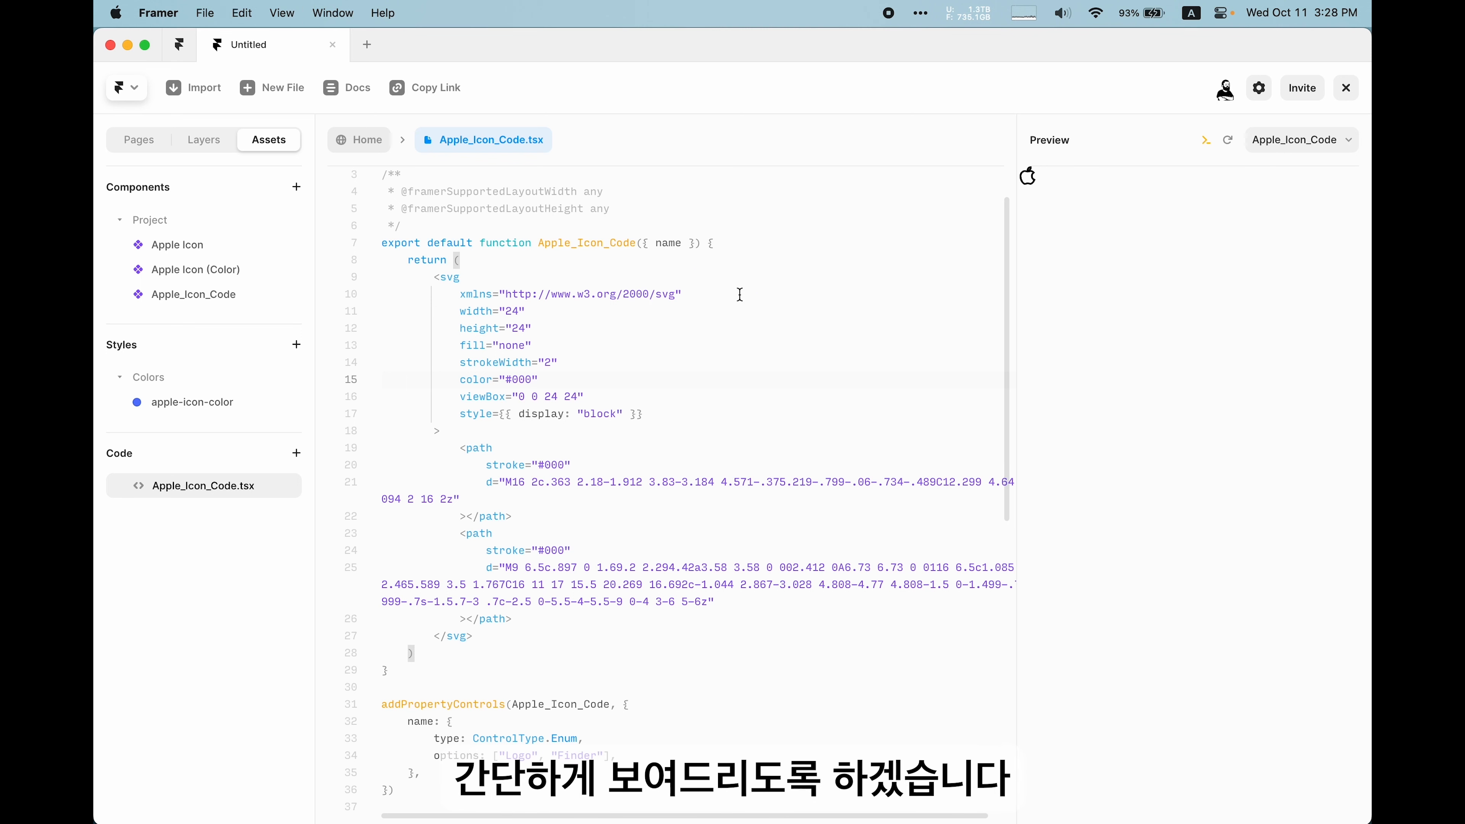
Step: Insert the condition if (name === "Logo") before the existing return statement and save the file
click(735, 246)
key(Return)
key(Return)
key(Return)
key(Up)
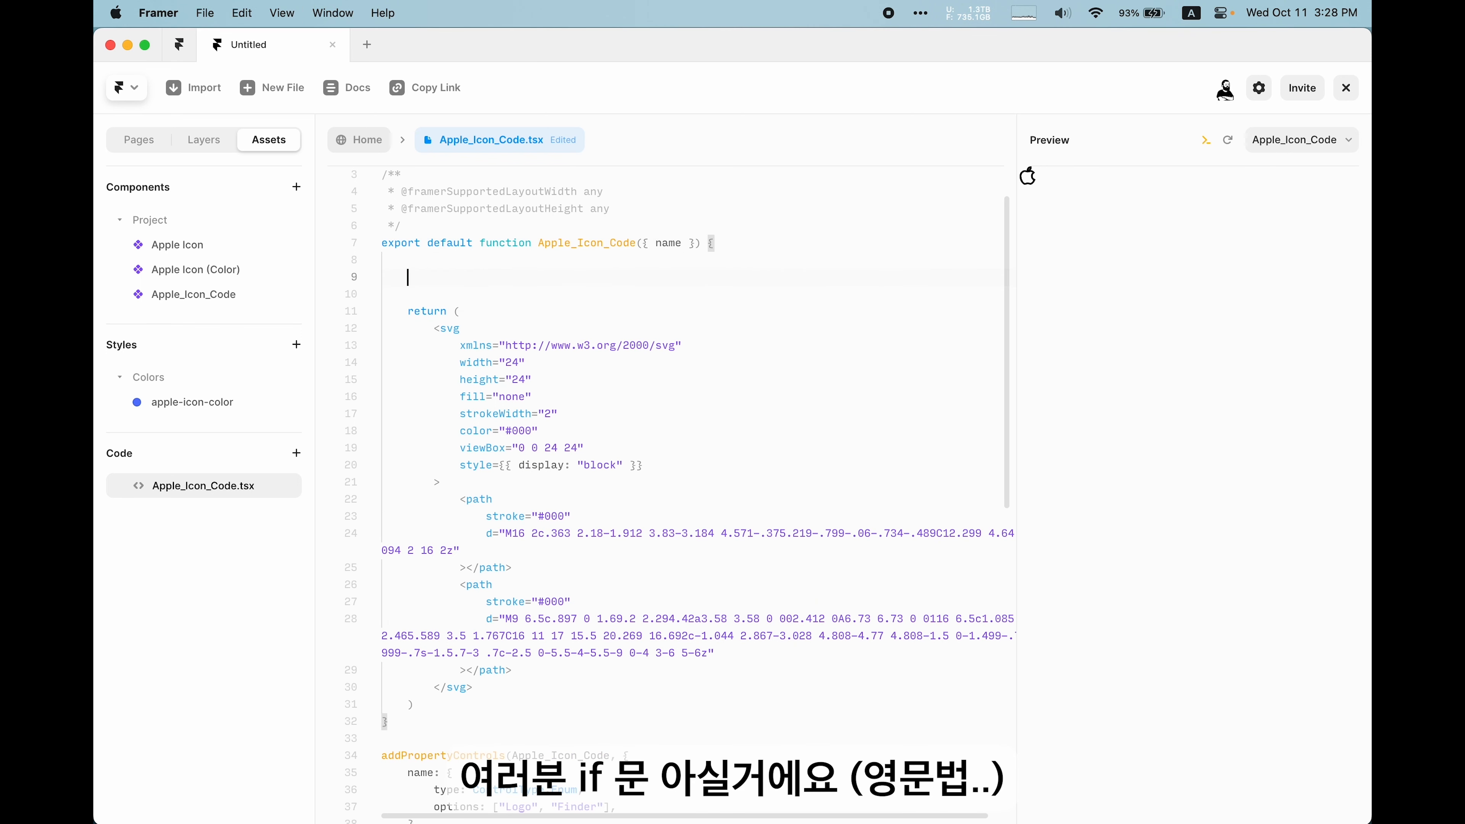
text(if (name === )
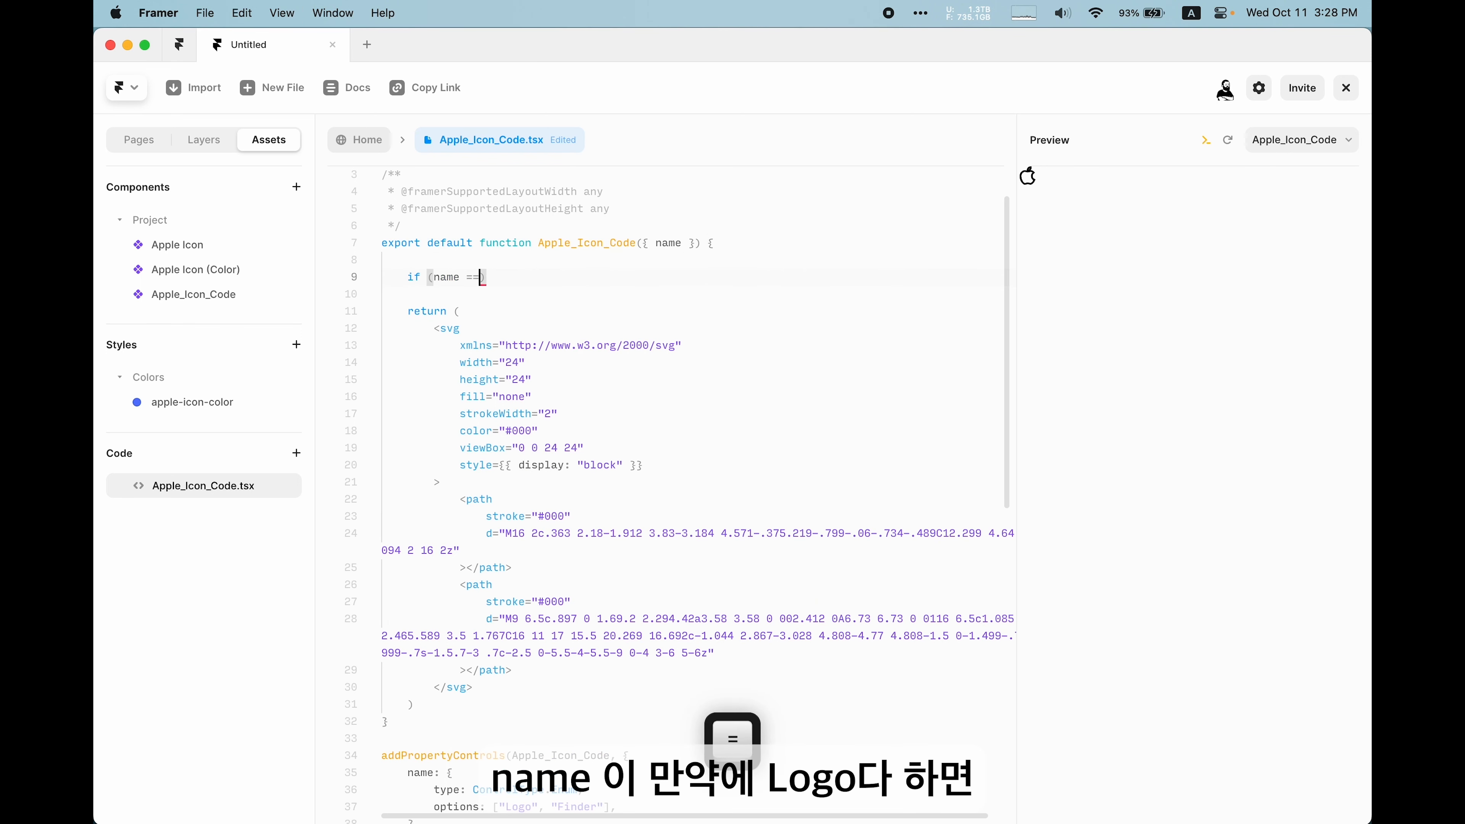
text(')
text(Logo)
key(cmd+s)
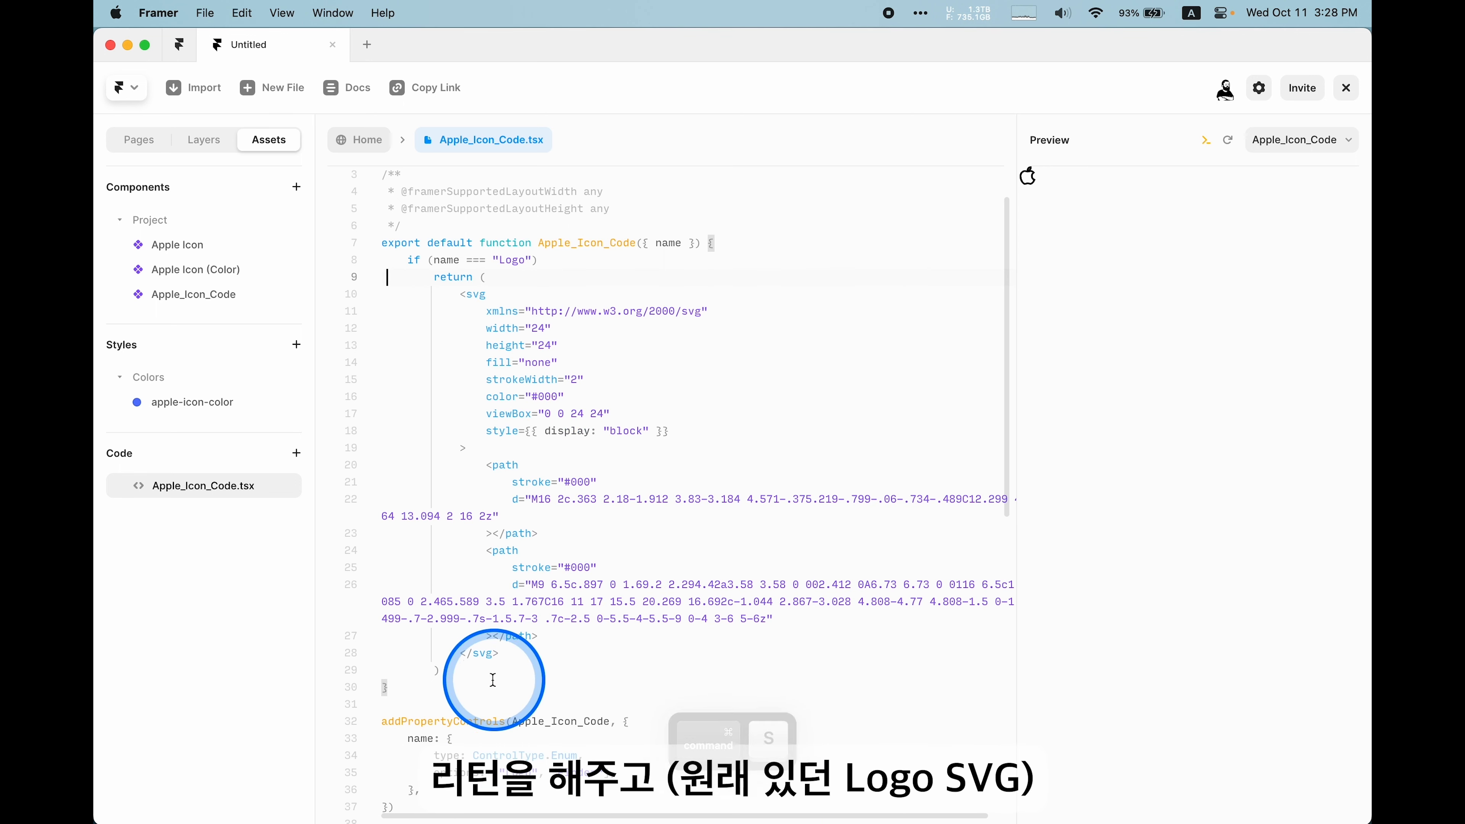
Step: Duplicate the Logo condition line below the closing parenthesis of the Logo return block
click(539, 262)
key(super+c)
click(513, 666)
key(Return)
key(Return)
key(super+v)
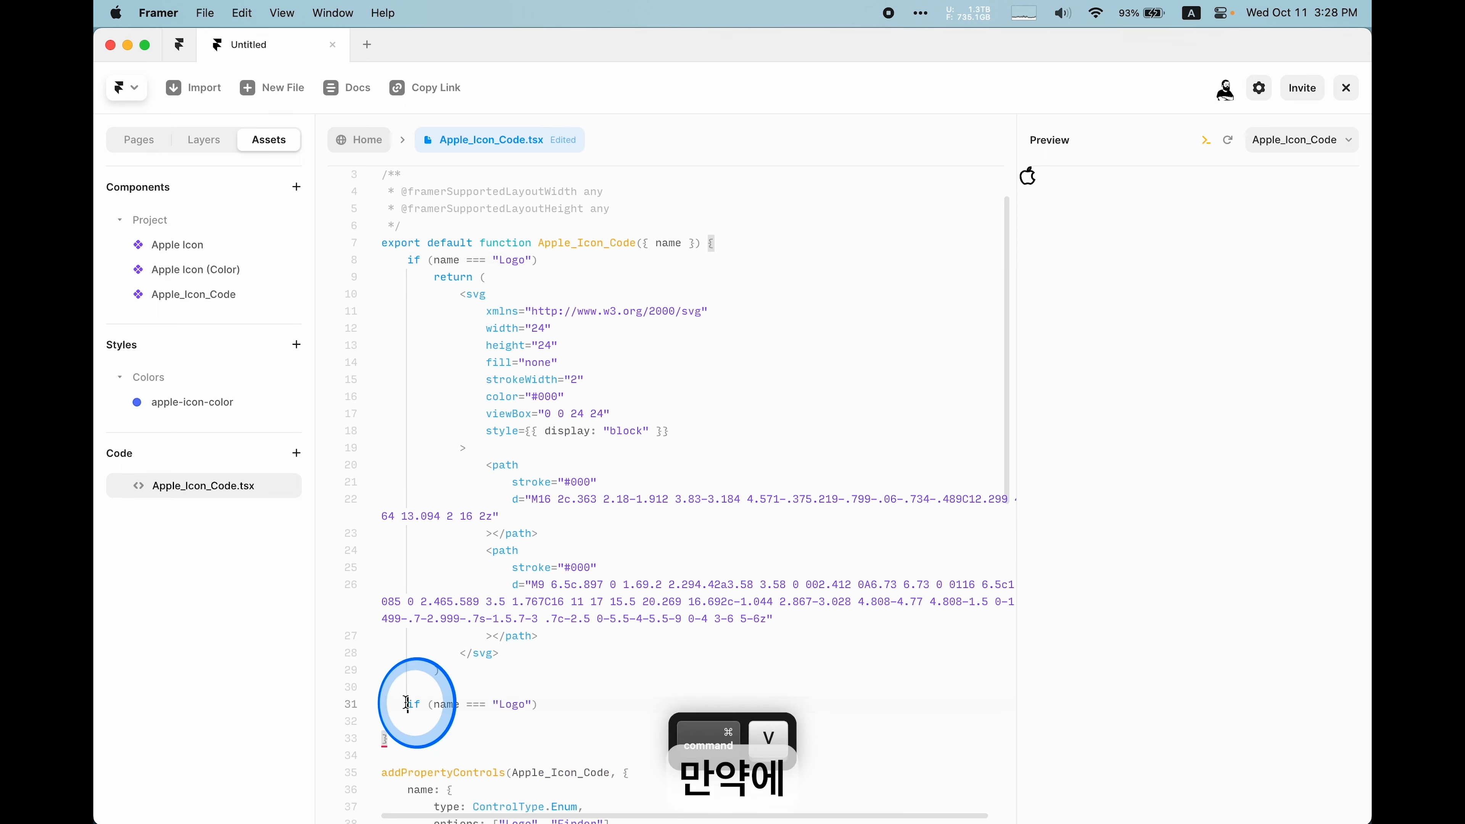
Step: Turn the duplicated condition into else if (name === "Finder") and add a return statement beneath it
click(405, 703)
text(else)
double_click(545, 705)
text(F)
scroll(544, 708, down, 4)
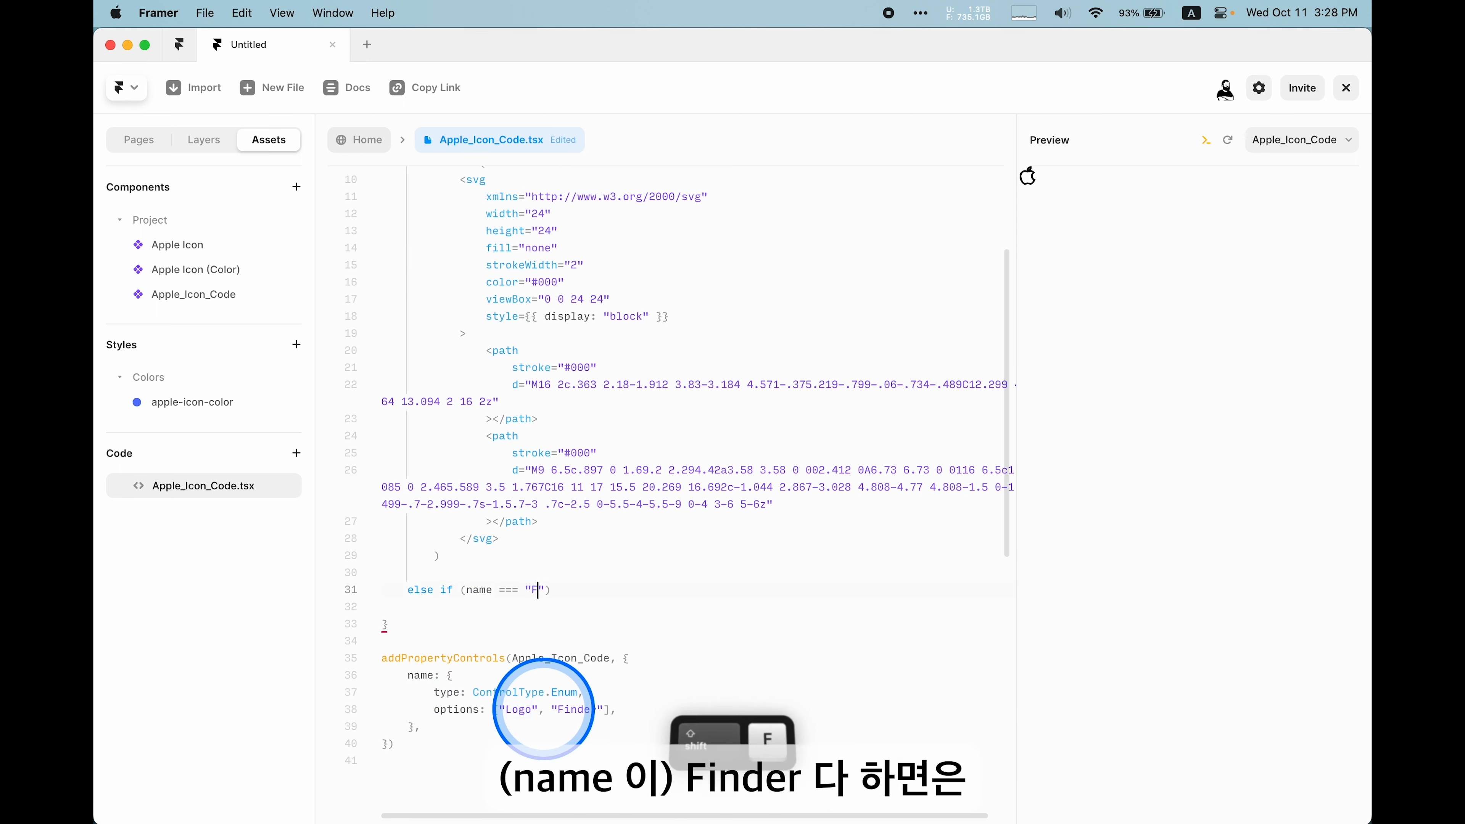
text(inder)
click(617, 589)
key(Return)
text(return)
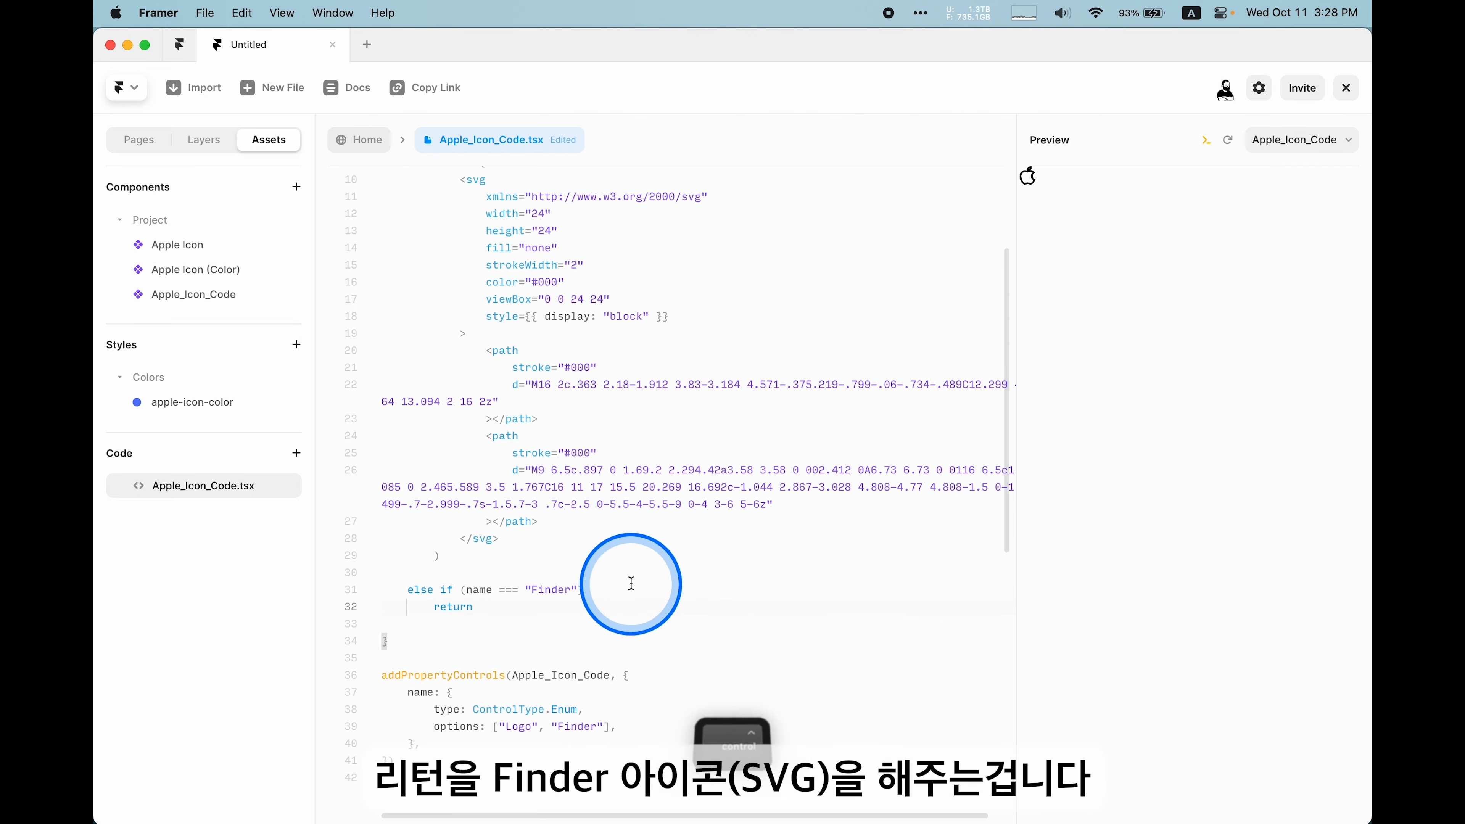
Step: Switch to Chrome, convert Iconoir's finder SVG to JSX with SVG 2 JSX, and use it as the Finder branch's return value
key(ctrl+a)
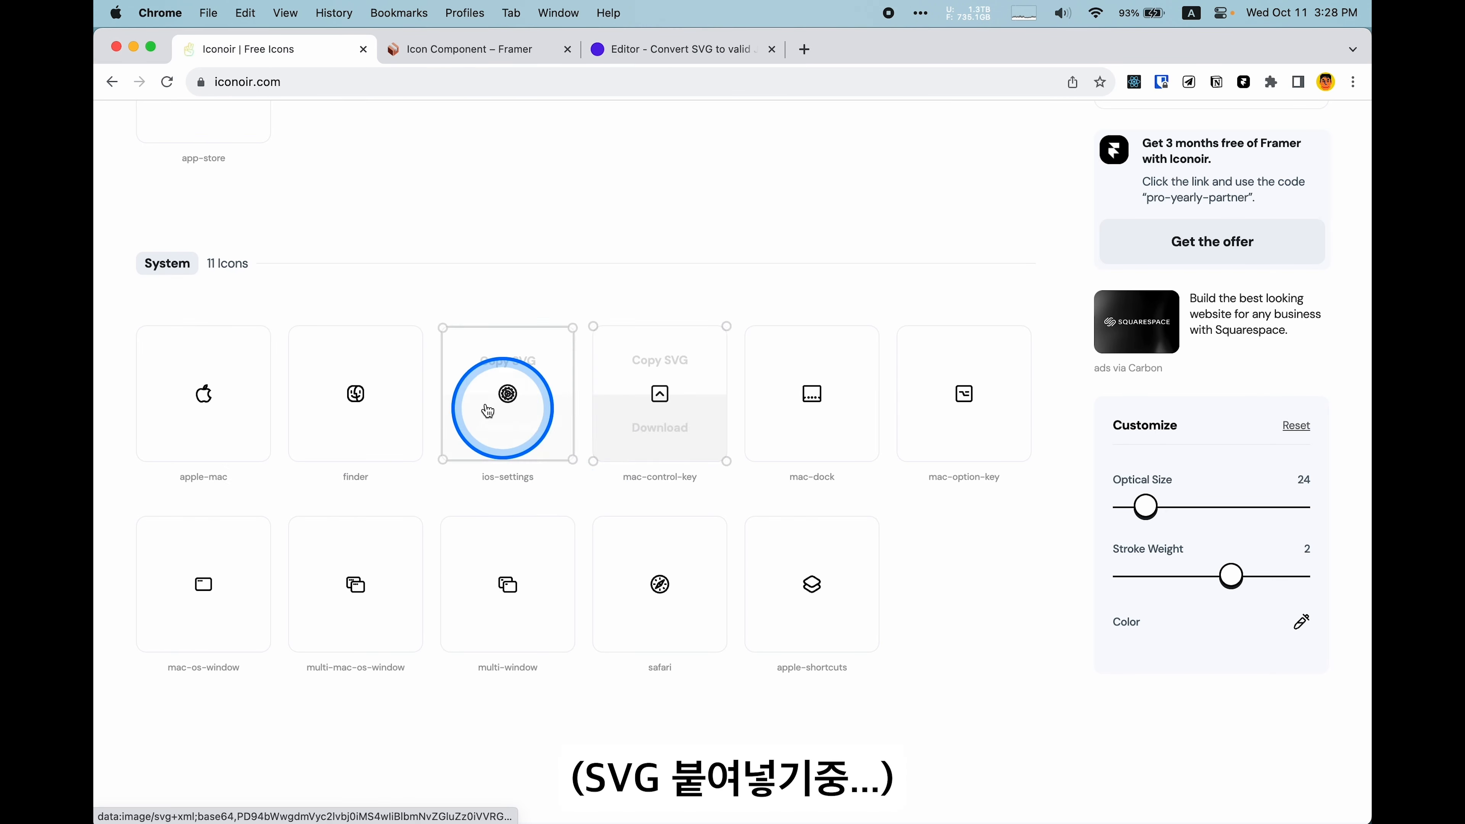
click(375, 352)
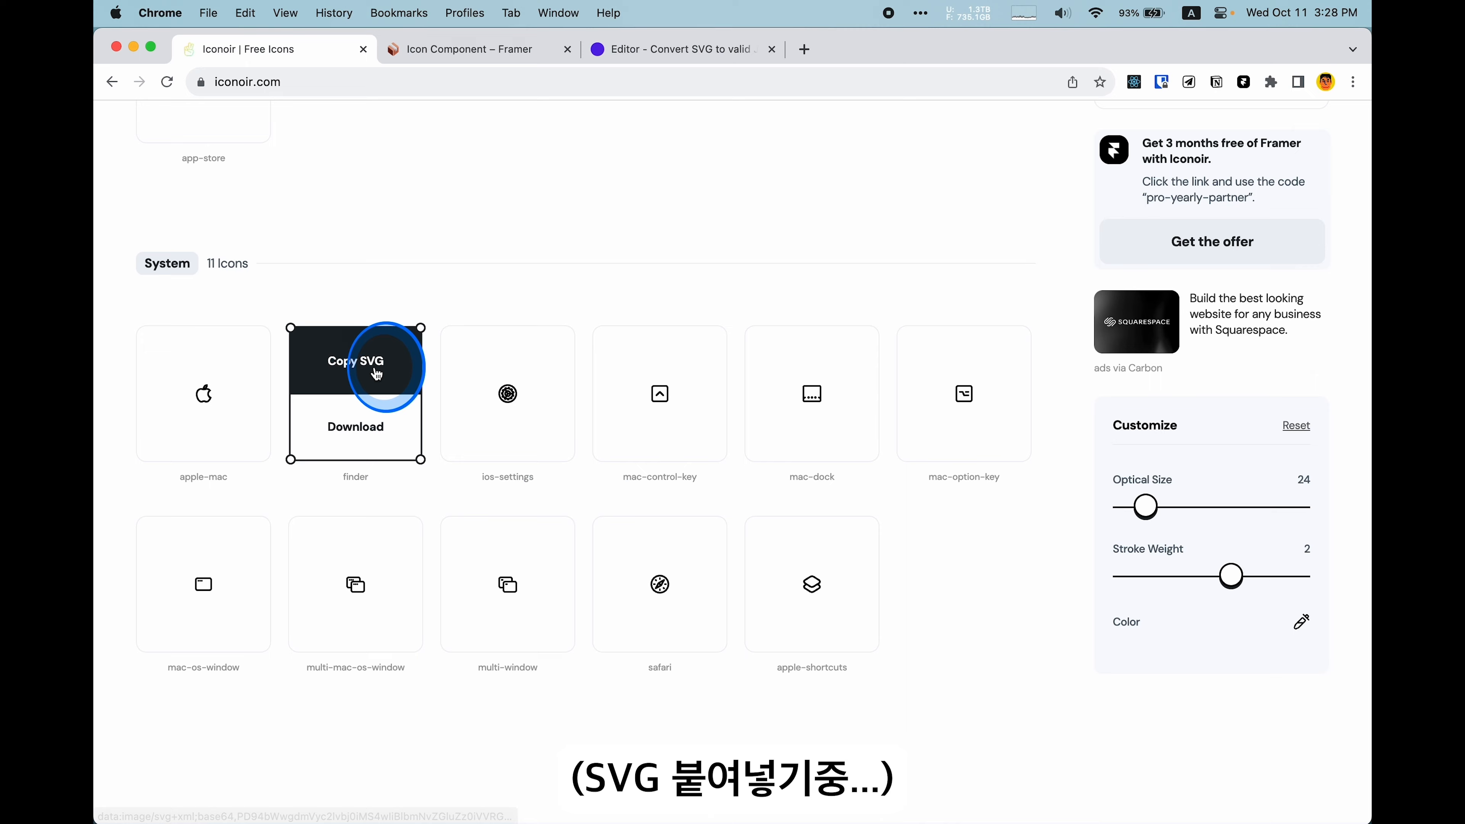
click(681, 52)
key(ctrl+v)
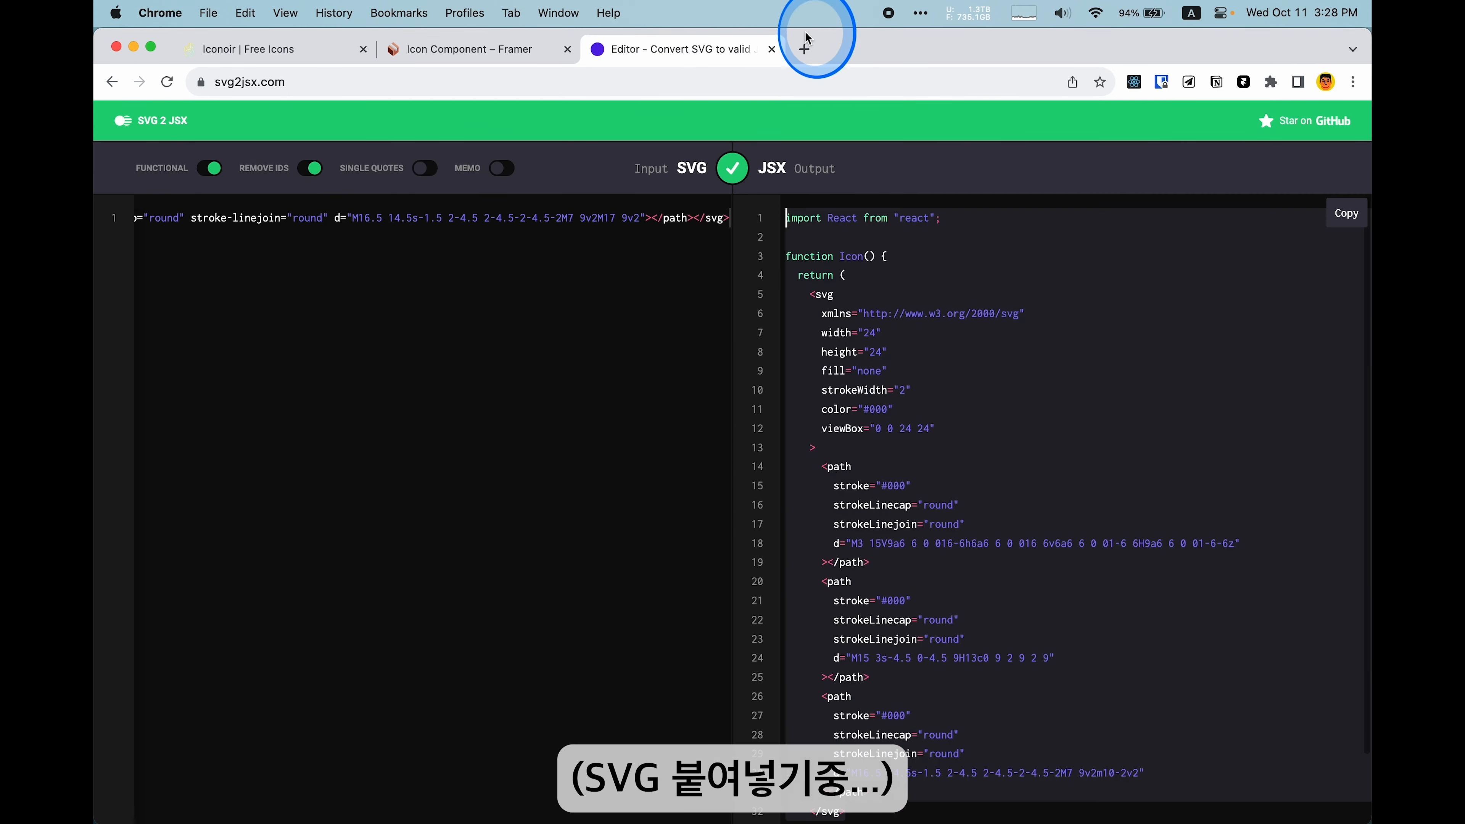
drag(806, 39, 795, 298)
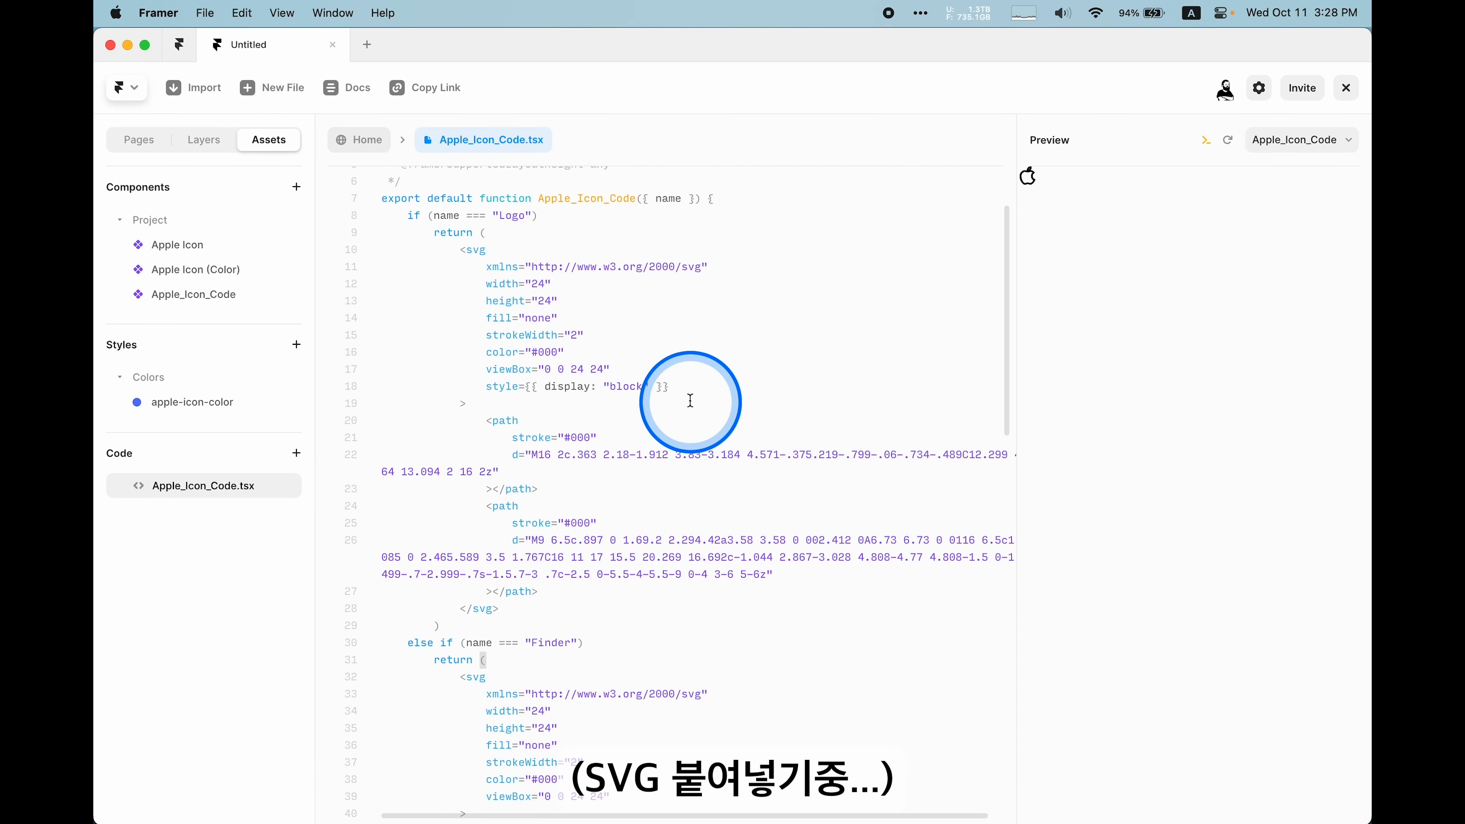
Step: Copy the style={{ display: "block" }} line from the Logo svg into the Finder svg, after its viewBox attribute
key(super+c)
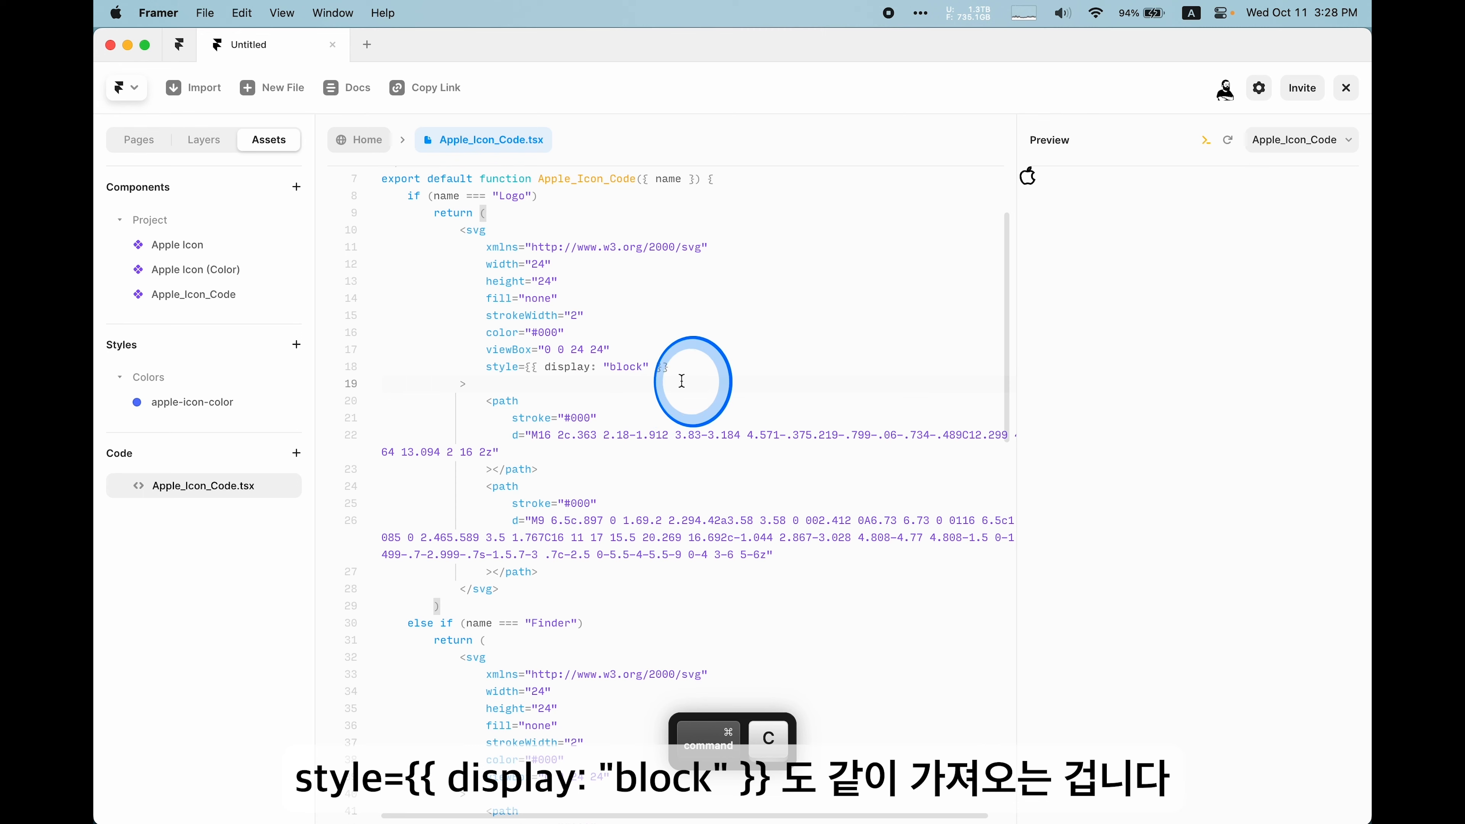
drag(686, 367, 398, 369)
key(super+c)
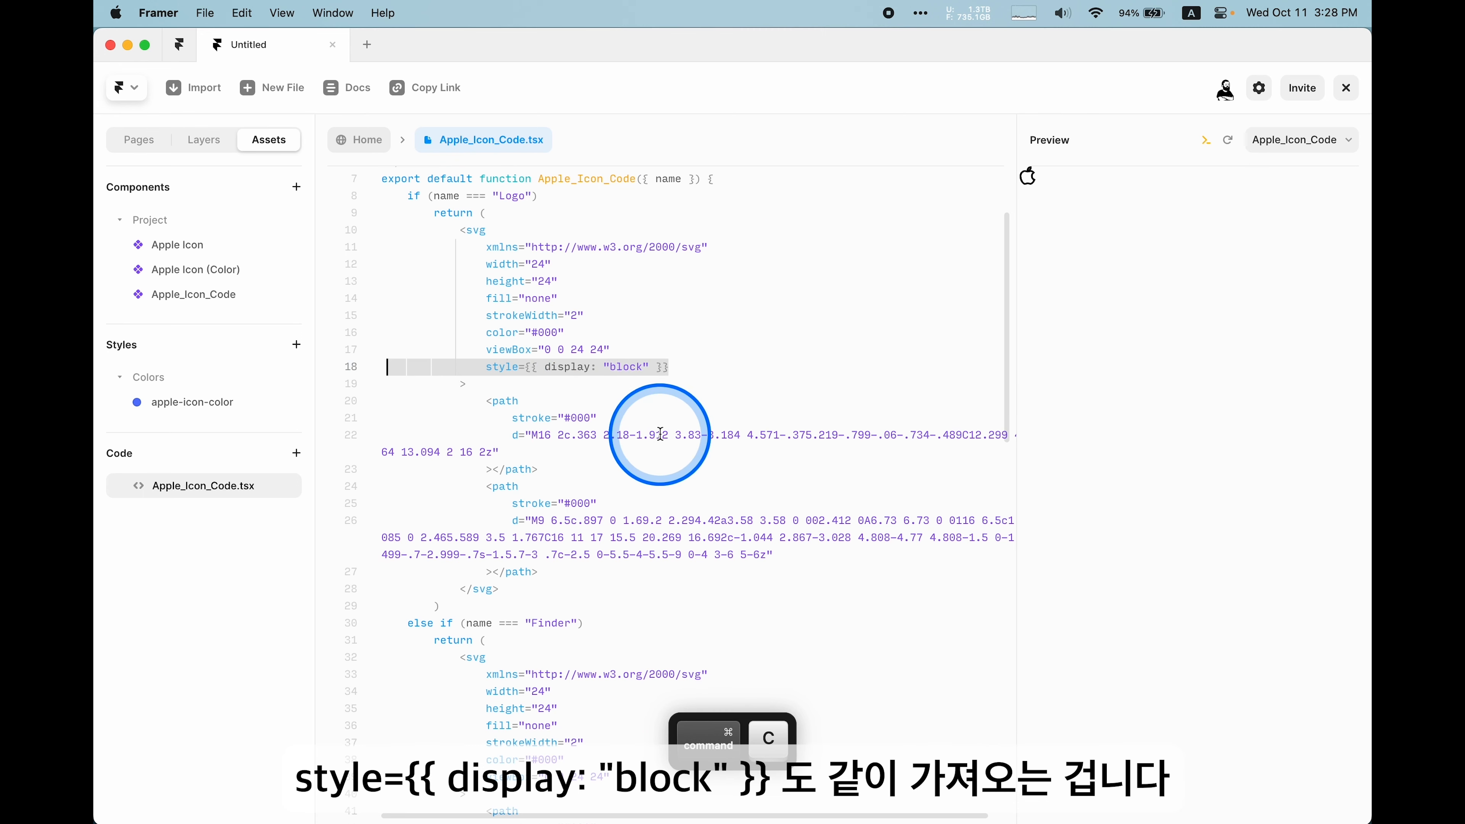
scroll(649, 434, down, 4)
click(626, 568)
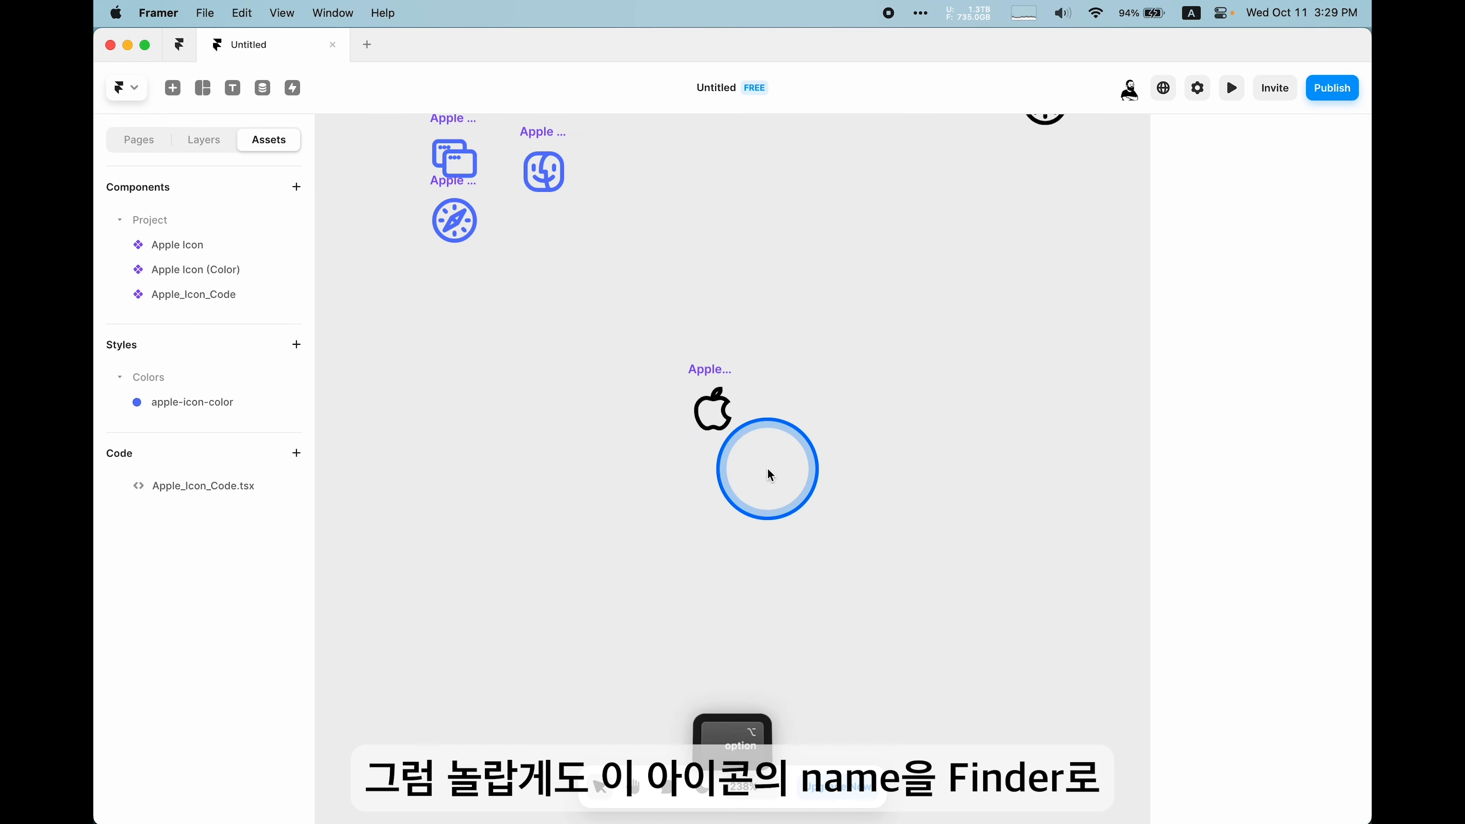
Step: Duplicate the Apple logo code component beside the original on the canvas and set the copy's Name to Finder
drag(715, 411, 873, 417)
click(1274, 566)
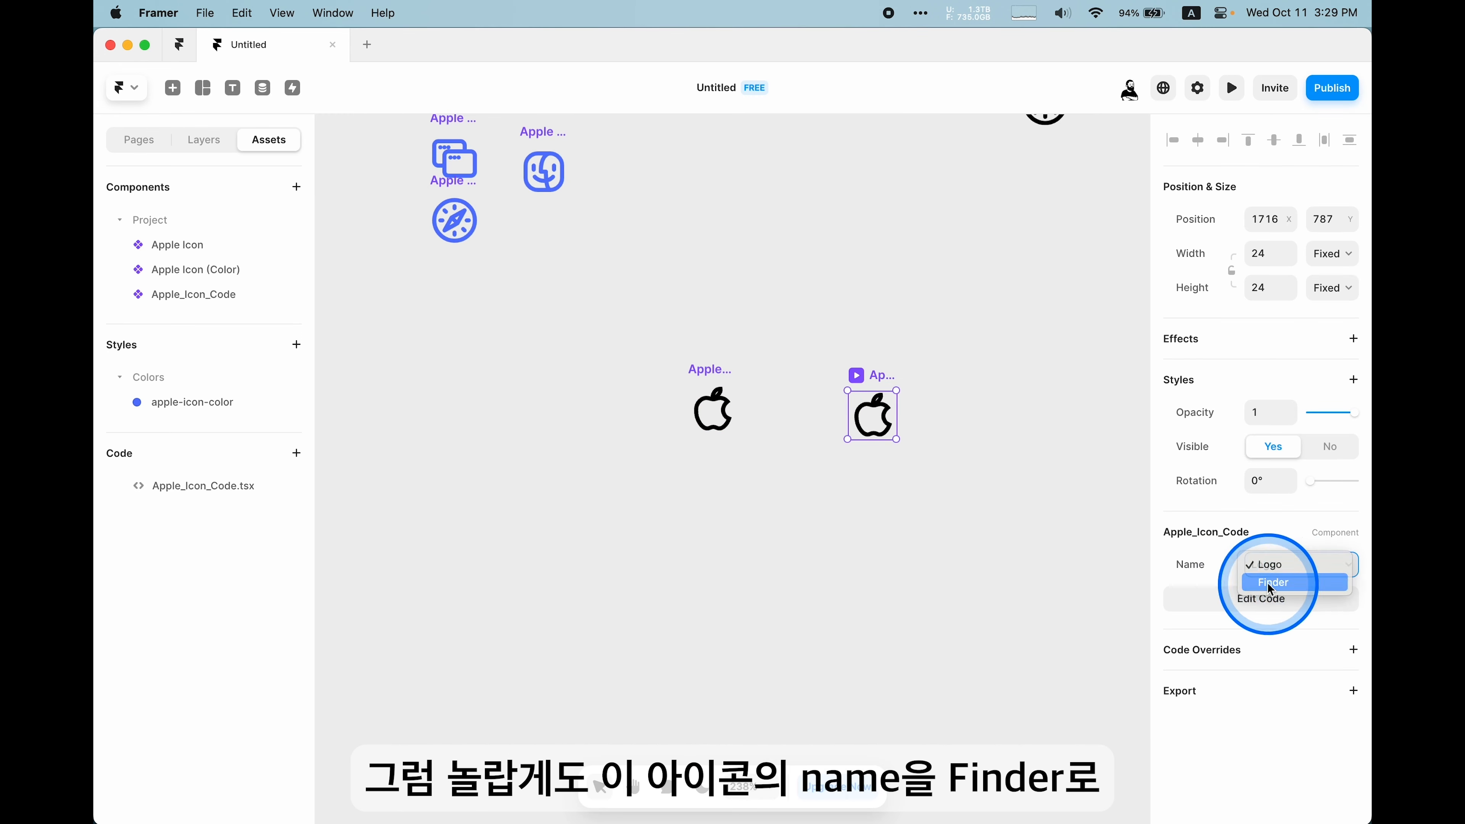
click(1276, 581)
scroll(926, 504, right, 5)
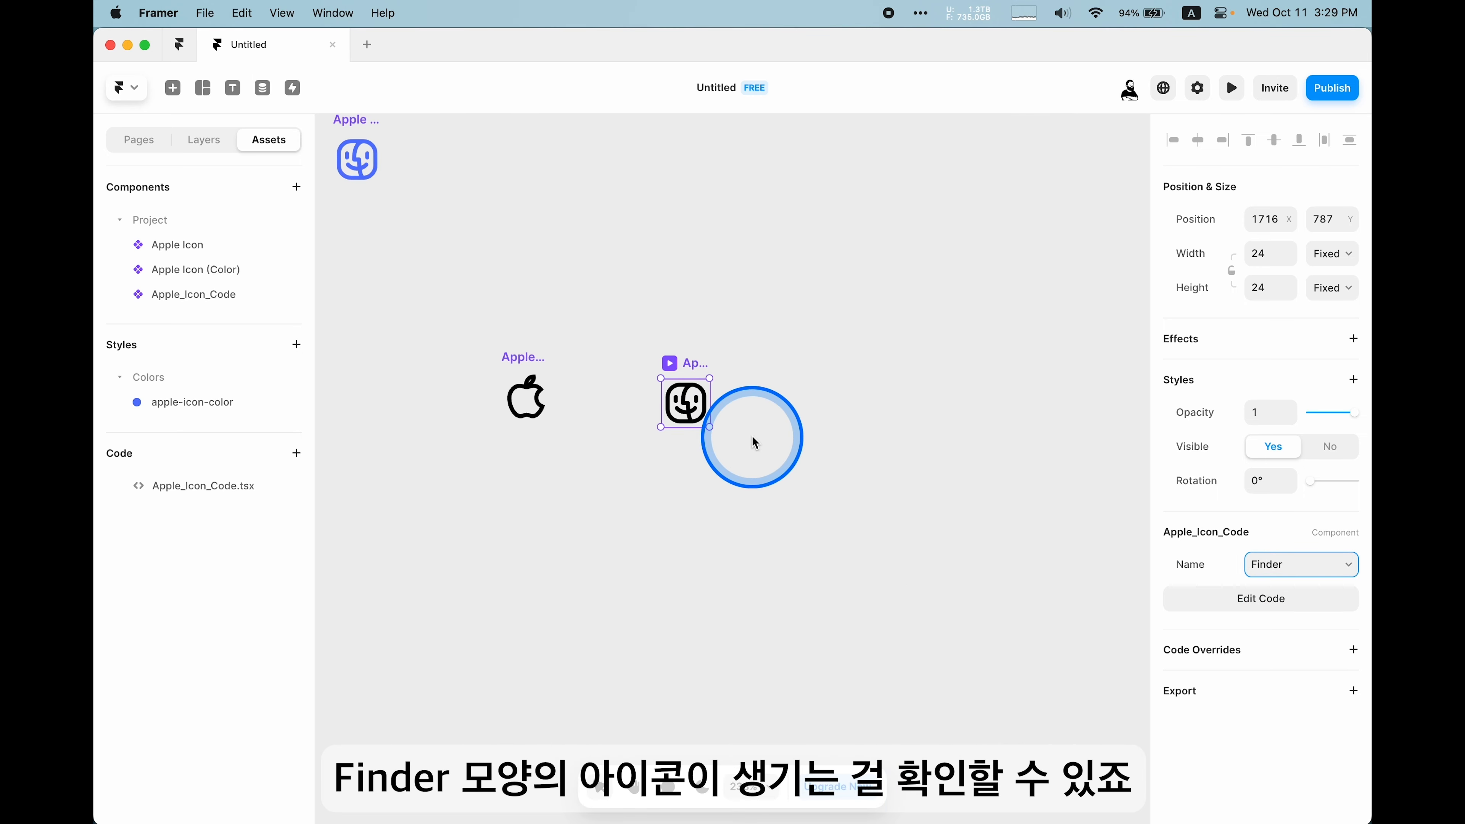
Step: Open the component's code, add 'Settings', 'Terminal' and 'Safari' to the name control's options, and save
click(1244, 599)
scroll(680, 491, down, 10)
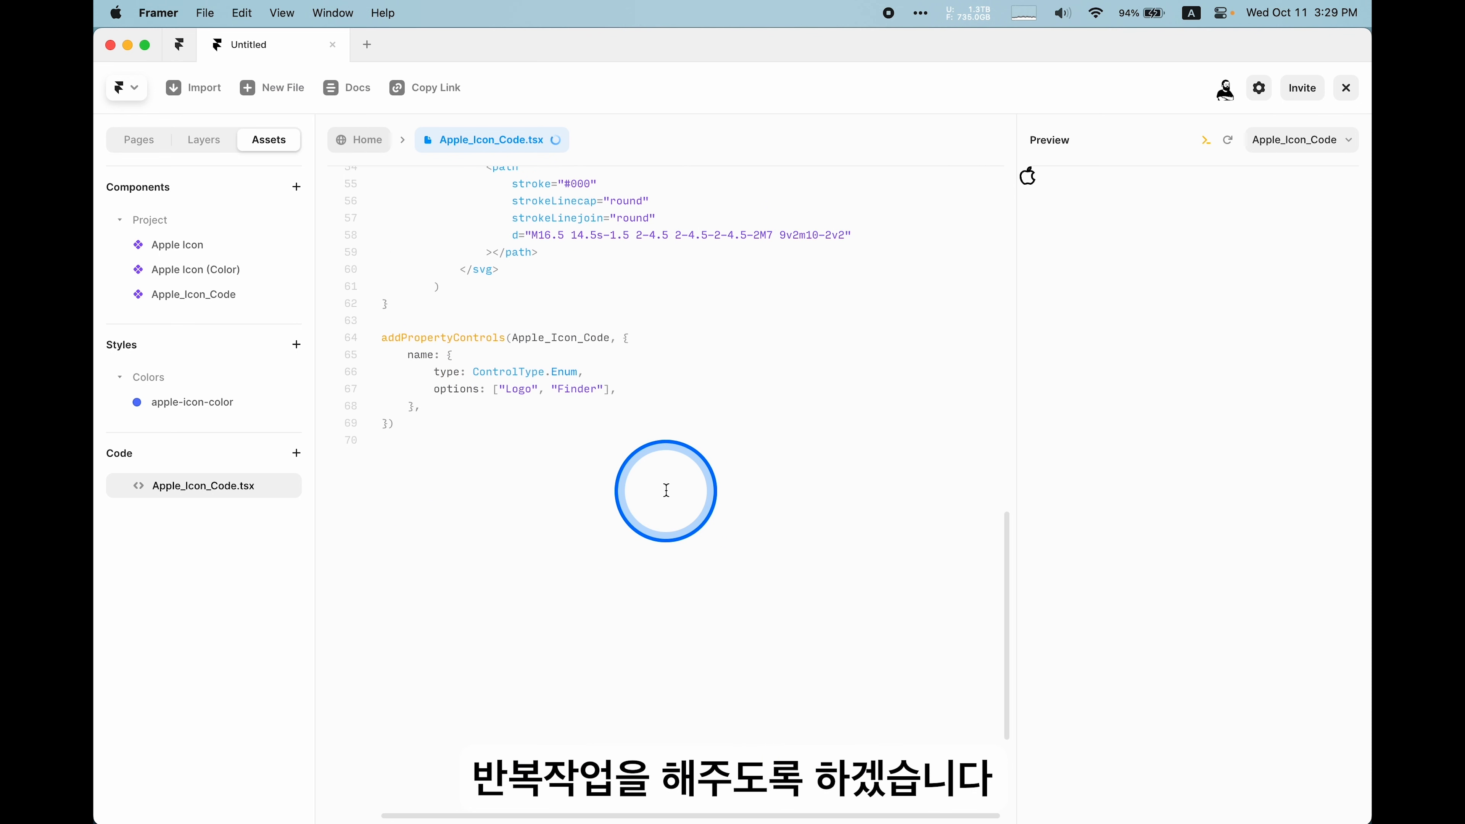
key(Left)
key(Left)
text(, 'Se)
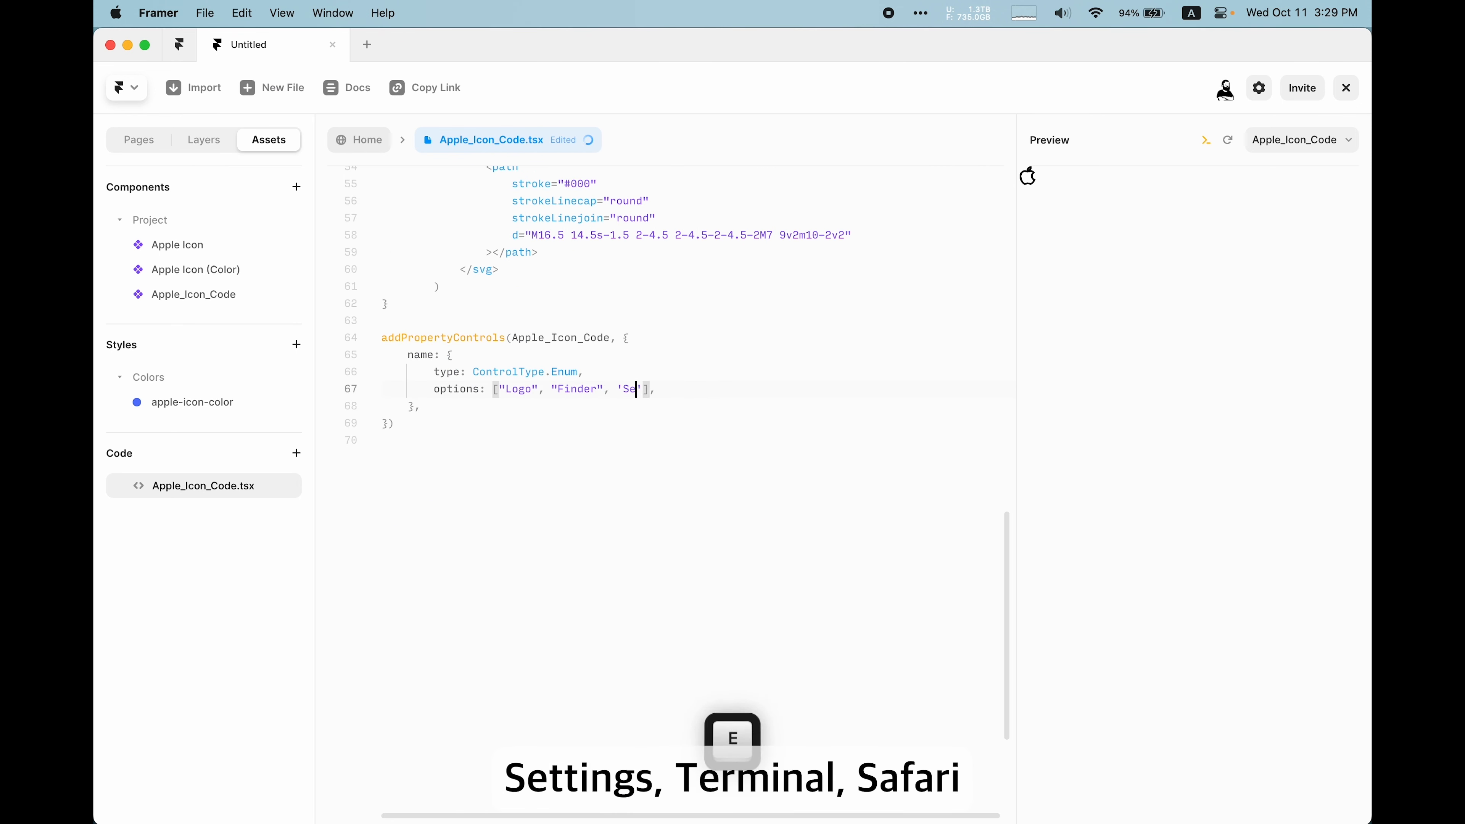
text(ttings', 'E)
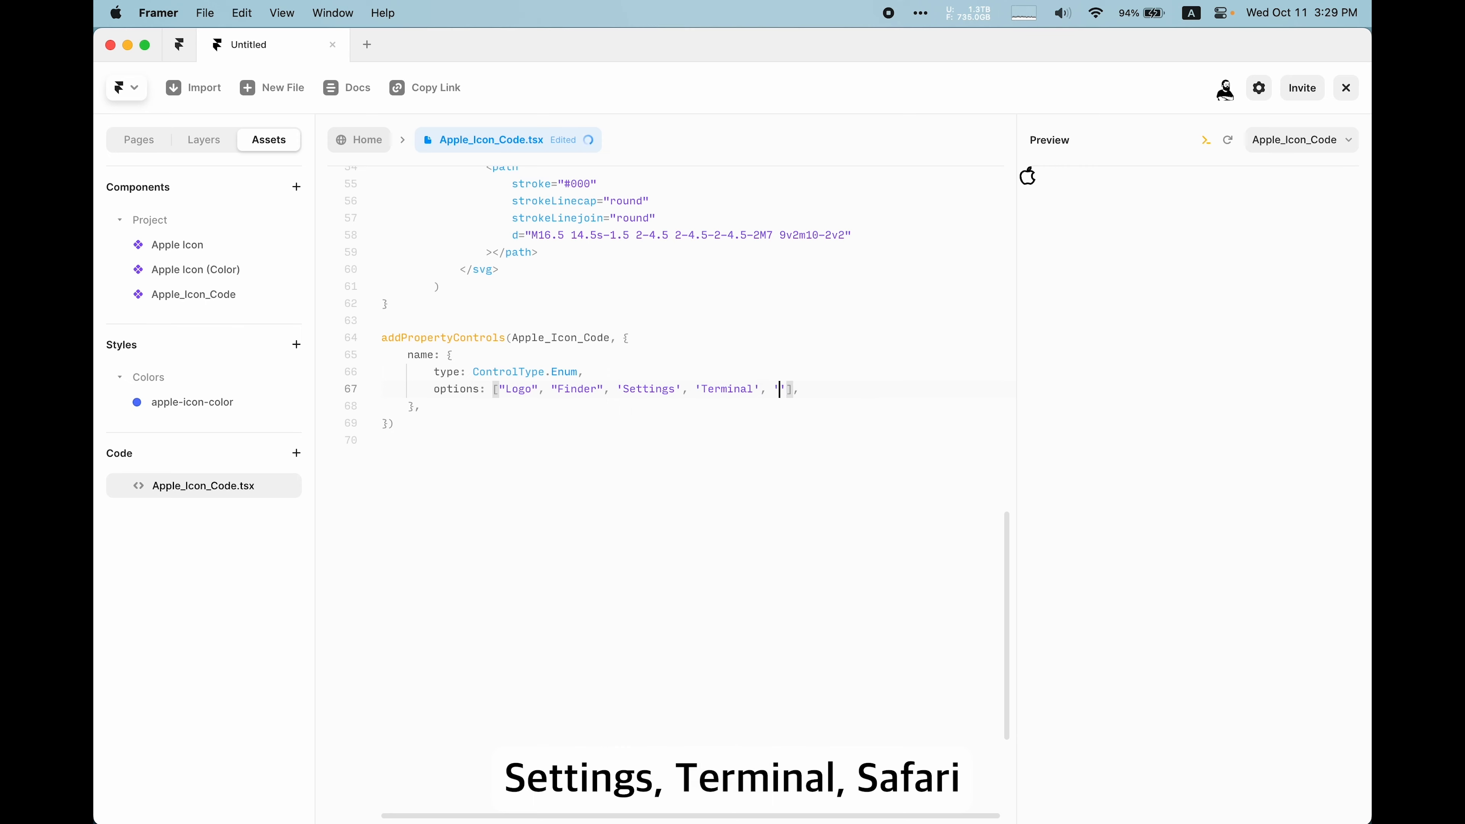
text(erminal', 'Safari)
key(cmd+s)
click(684, 421)
Step: Duplicate the whole Finder else-if branch below itself and change the copy's condition to name === "Settings"
scroll(661, 400, up, 5)
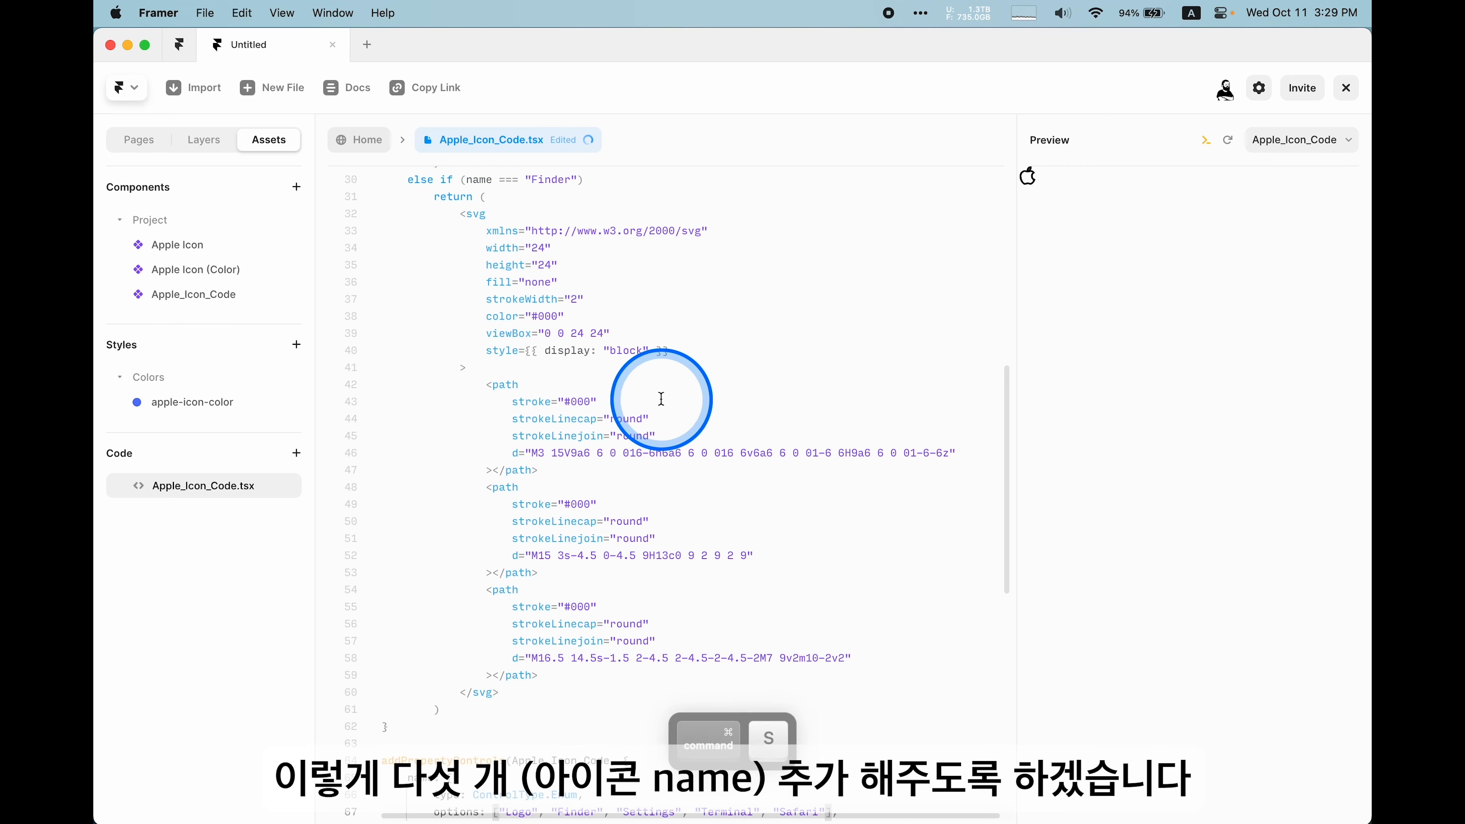
drag(439, 709, 394, 183)
key(cmd+c)
key(Right)
key(Return)
key(Return)
key(super+v)
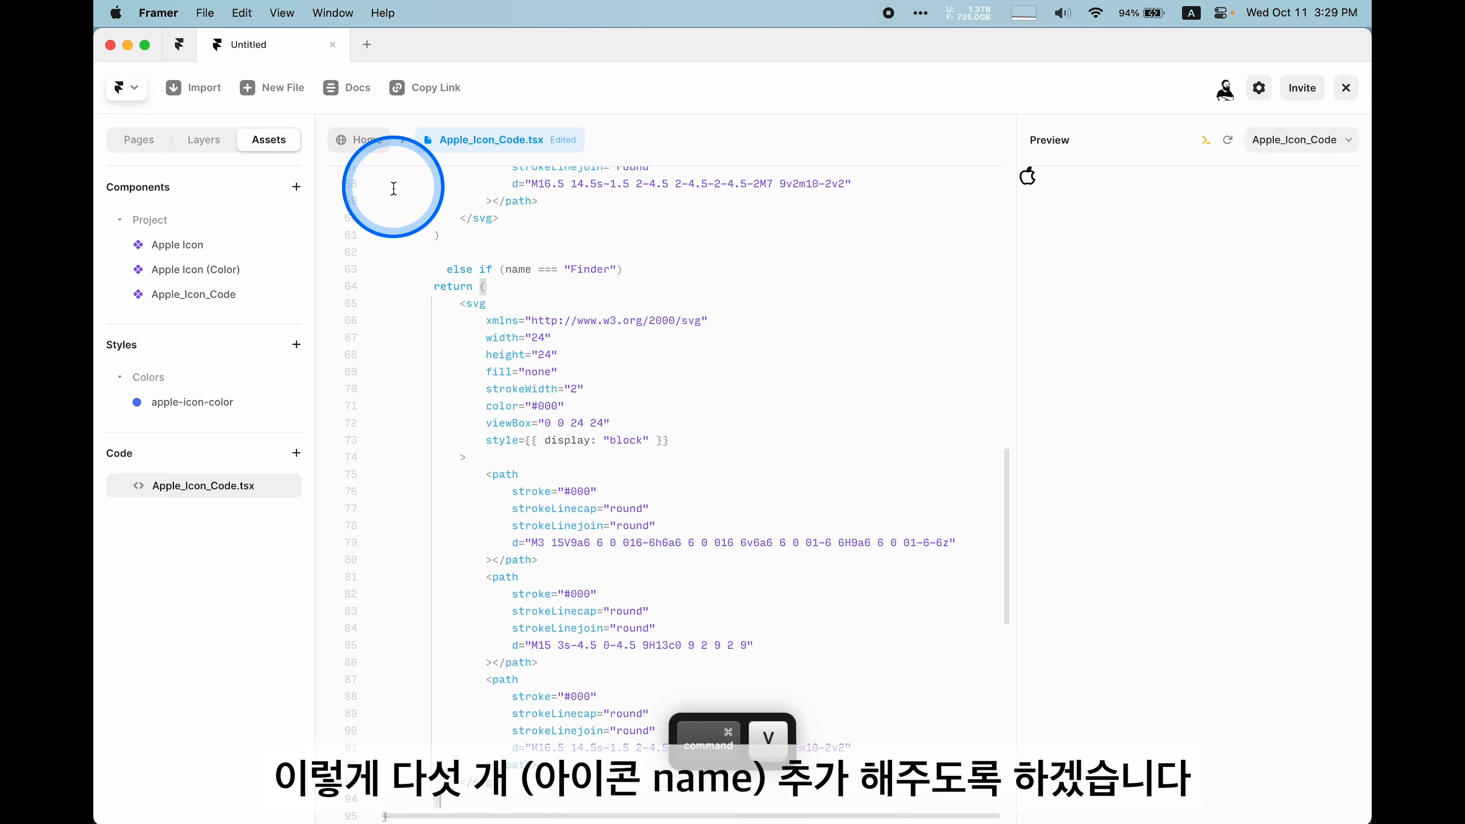
scroll(614, 353, down, 1)
double_click(595, 213)
text(Setting)
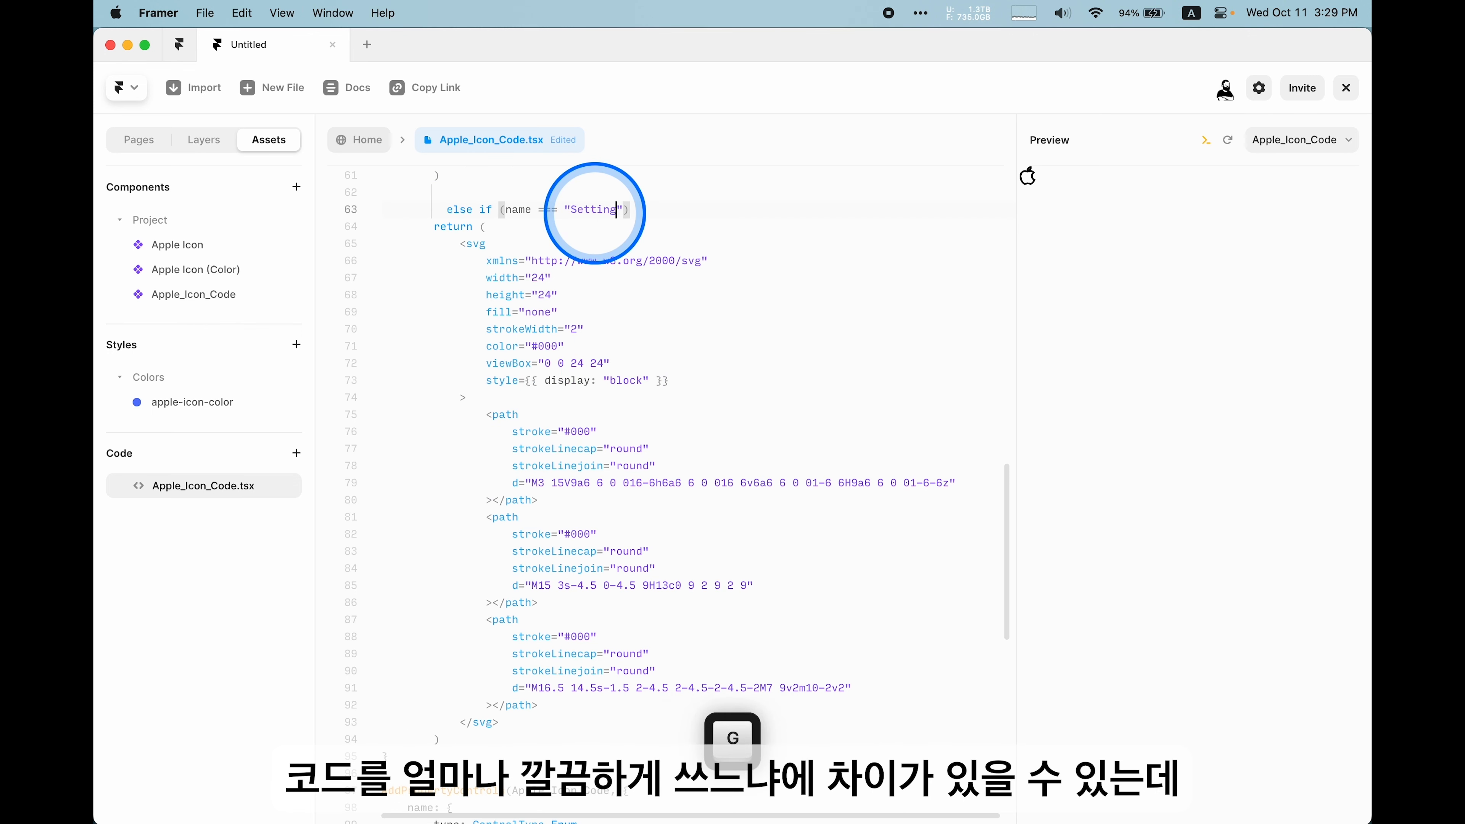
text(s)
Step: Replace the svg in the Settings branch with Iconoir's ios-settings SVG, copied in Chrome and converted to JSX
scroll(674, 369, down, 5)
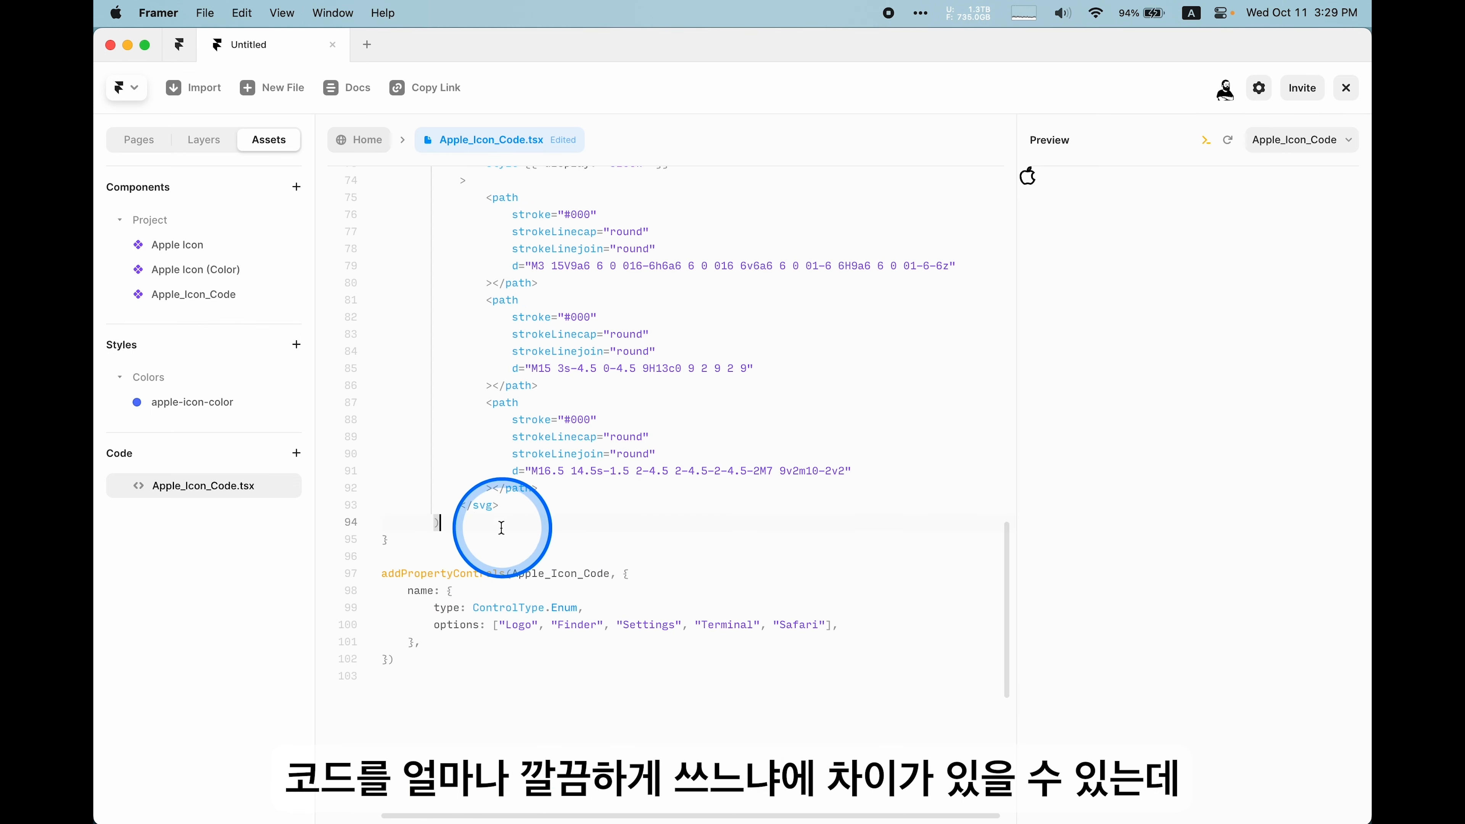
scroll(508, 554, up, 5)
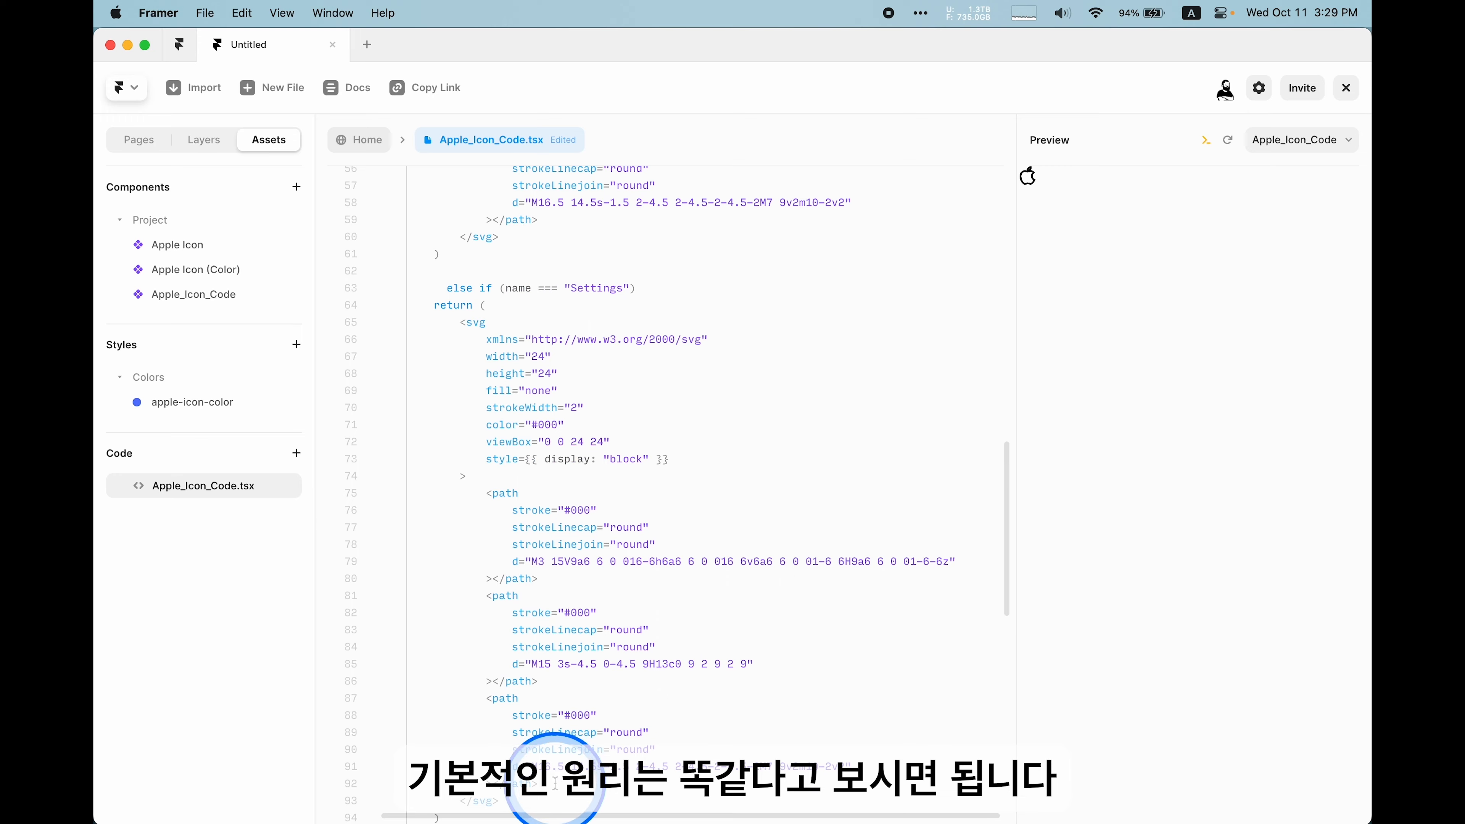
drag(522, 773, 457, 311)
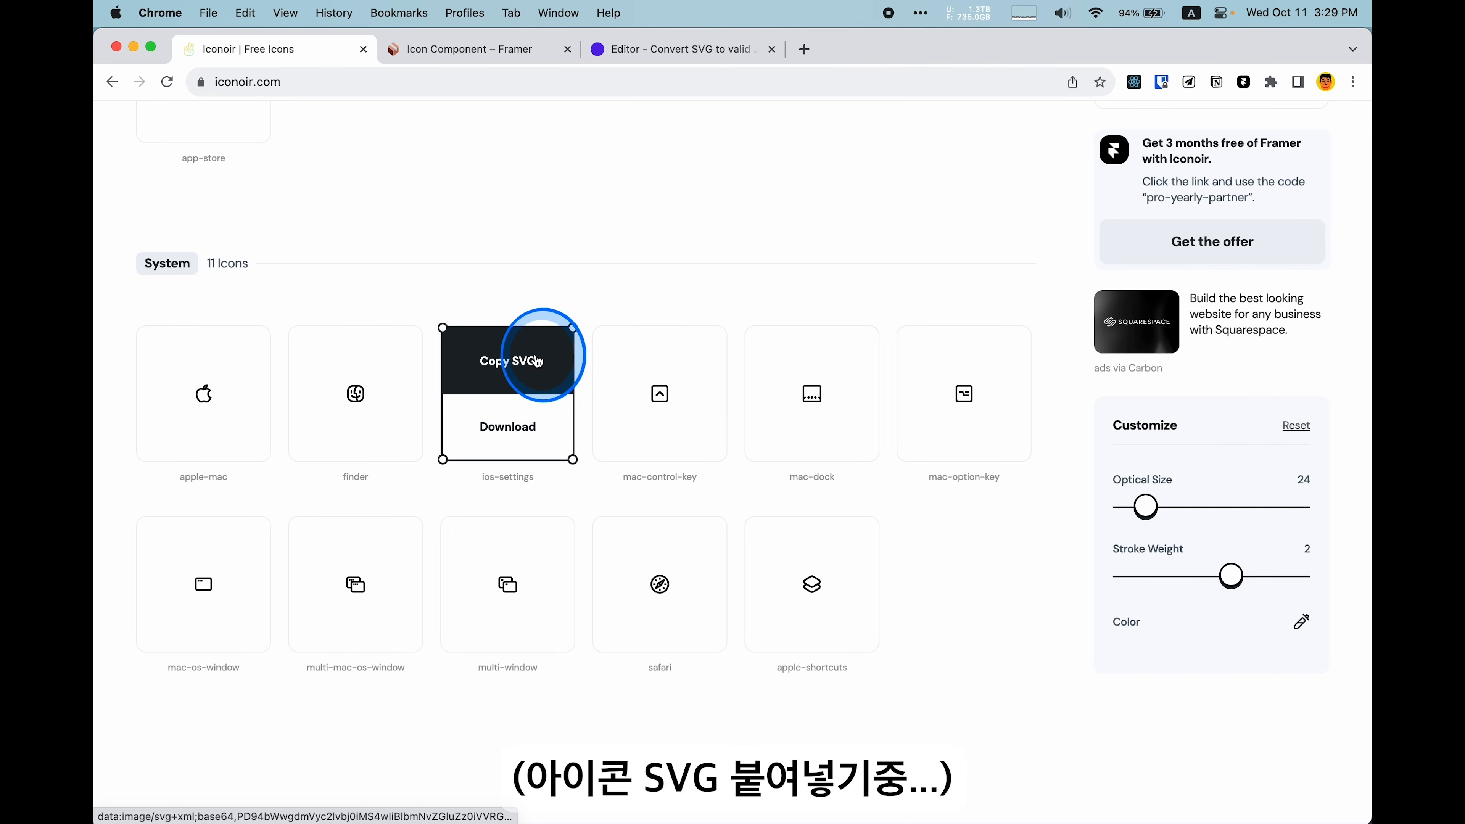
click(537, 361)
key(super+Tab)
key(super+v)
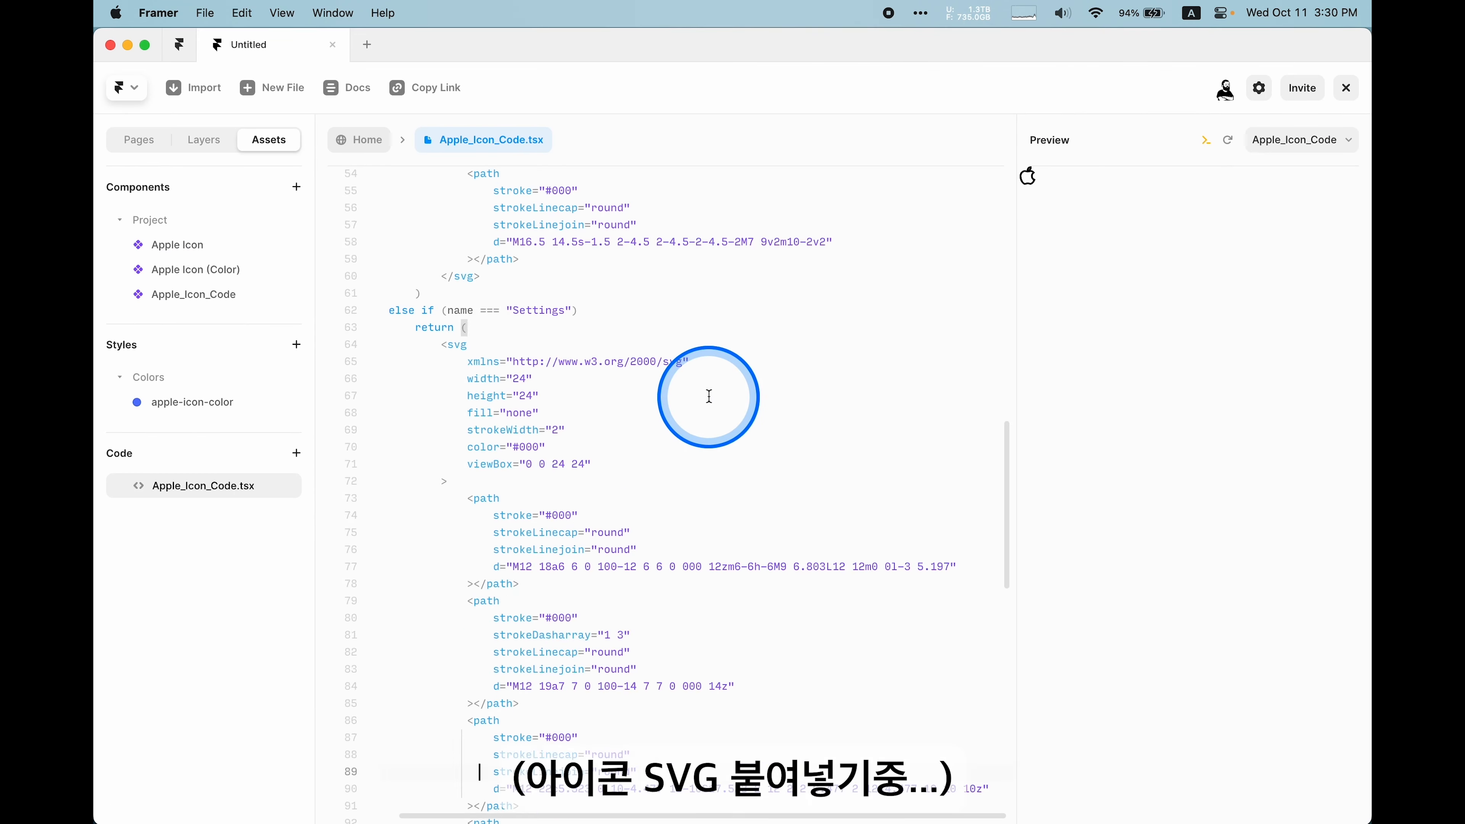
Step: Insert the JSX-converted icon SVGs as the return values of the Terminal and Safari else-if branches
scroll(708, 396, up, 4)
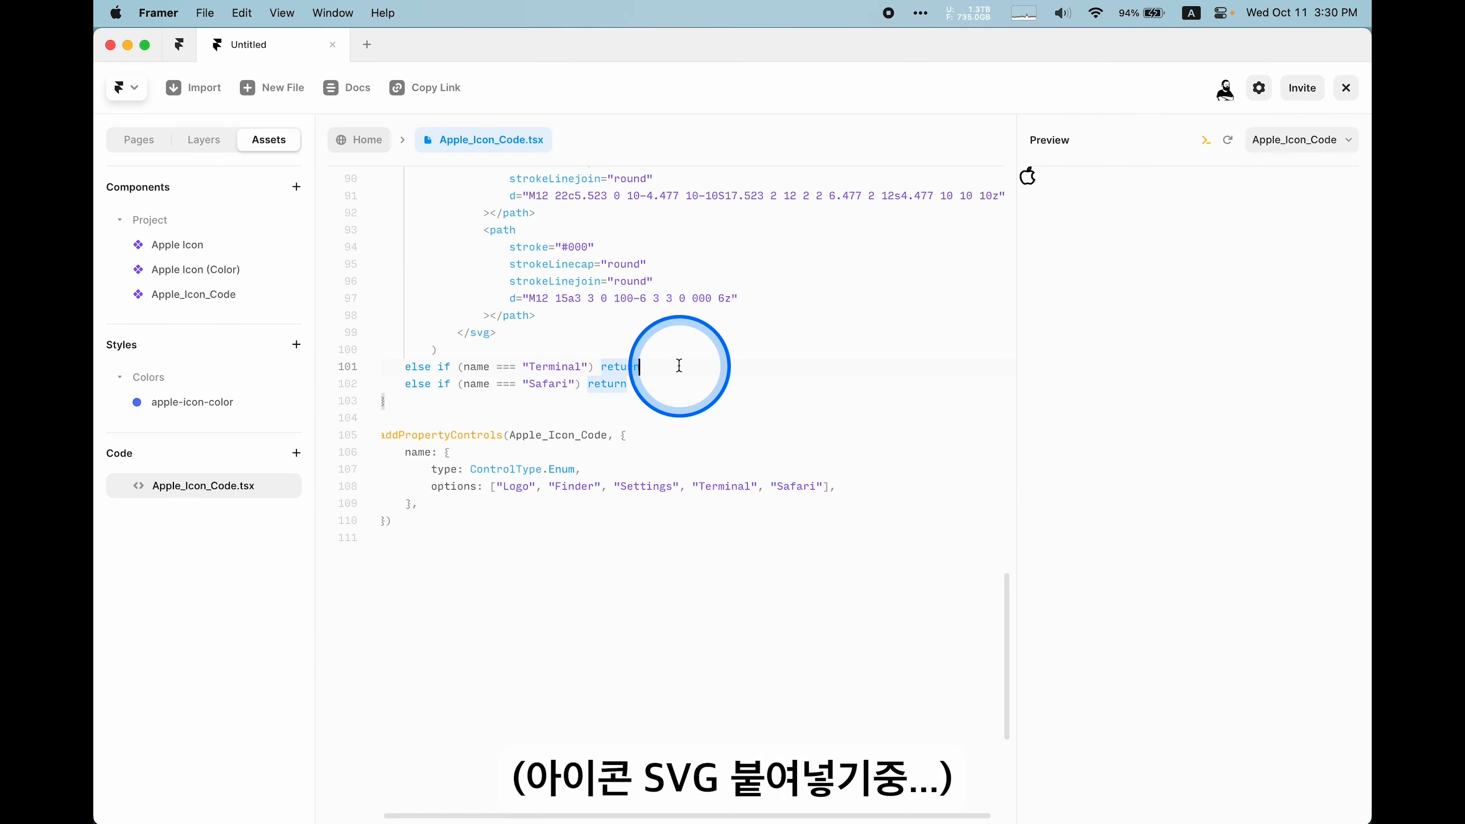
key(super+v)
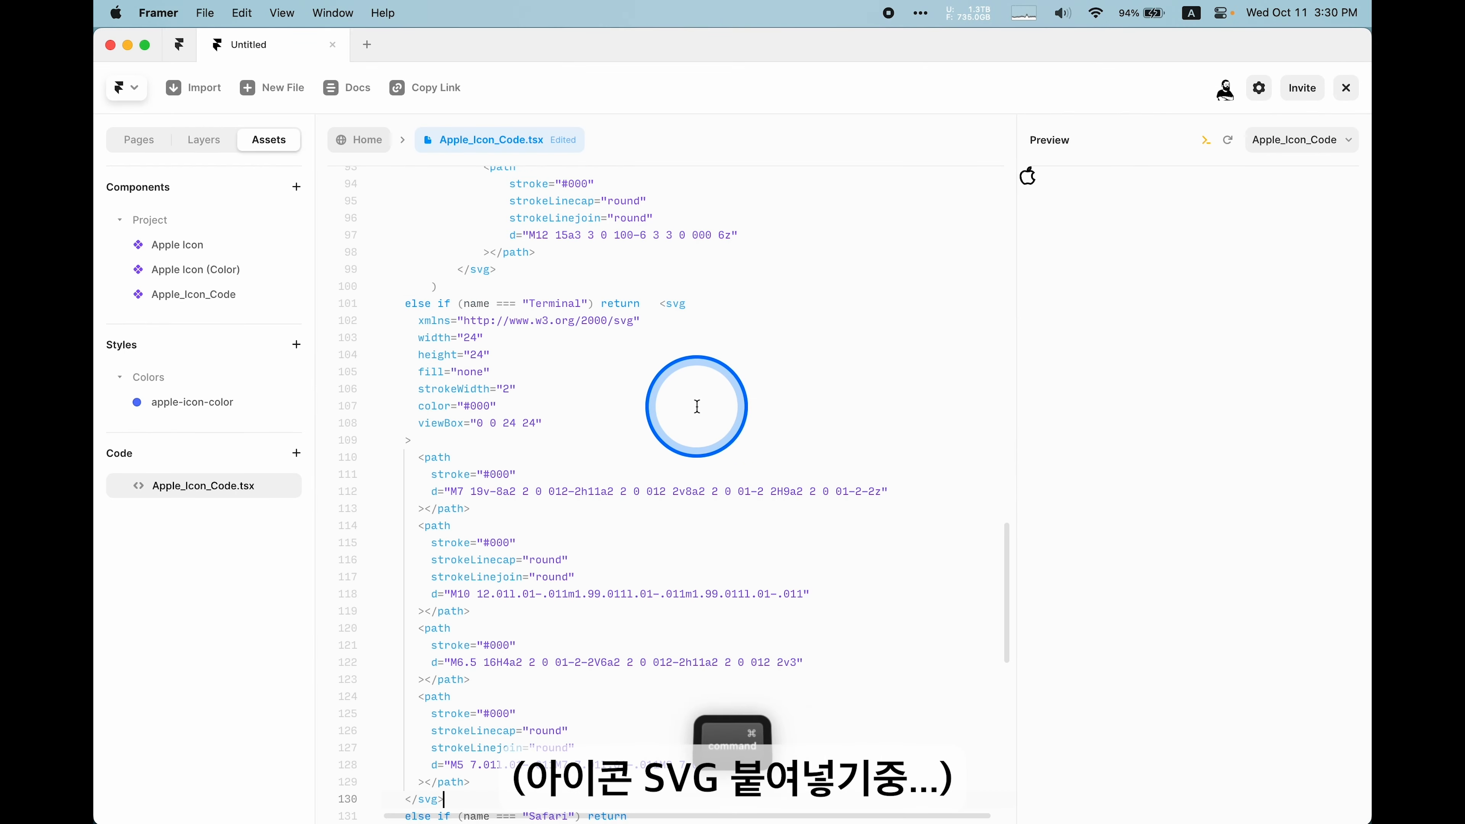
key(shift+super+c)
key(super+3)
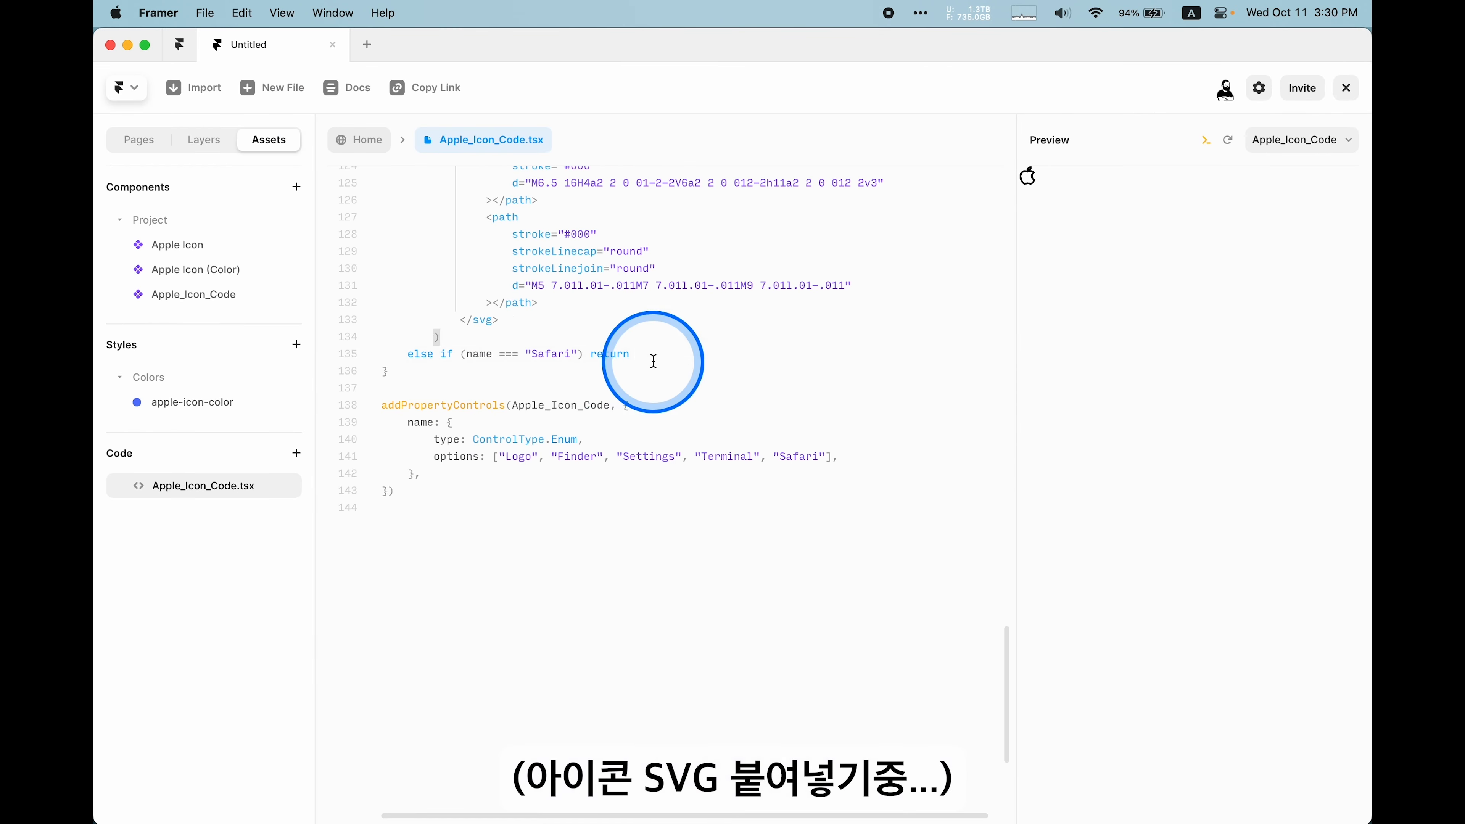
key(super+v)
key(shift+super+c)
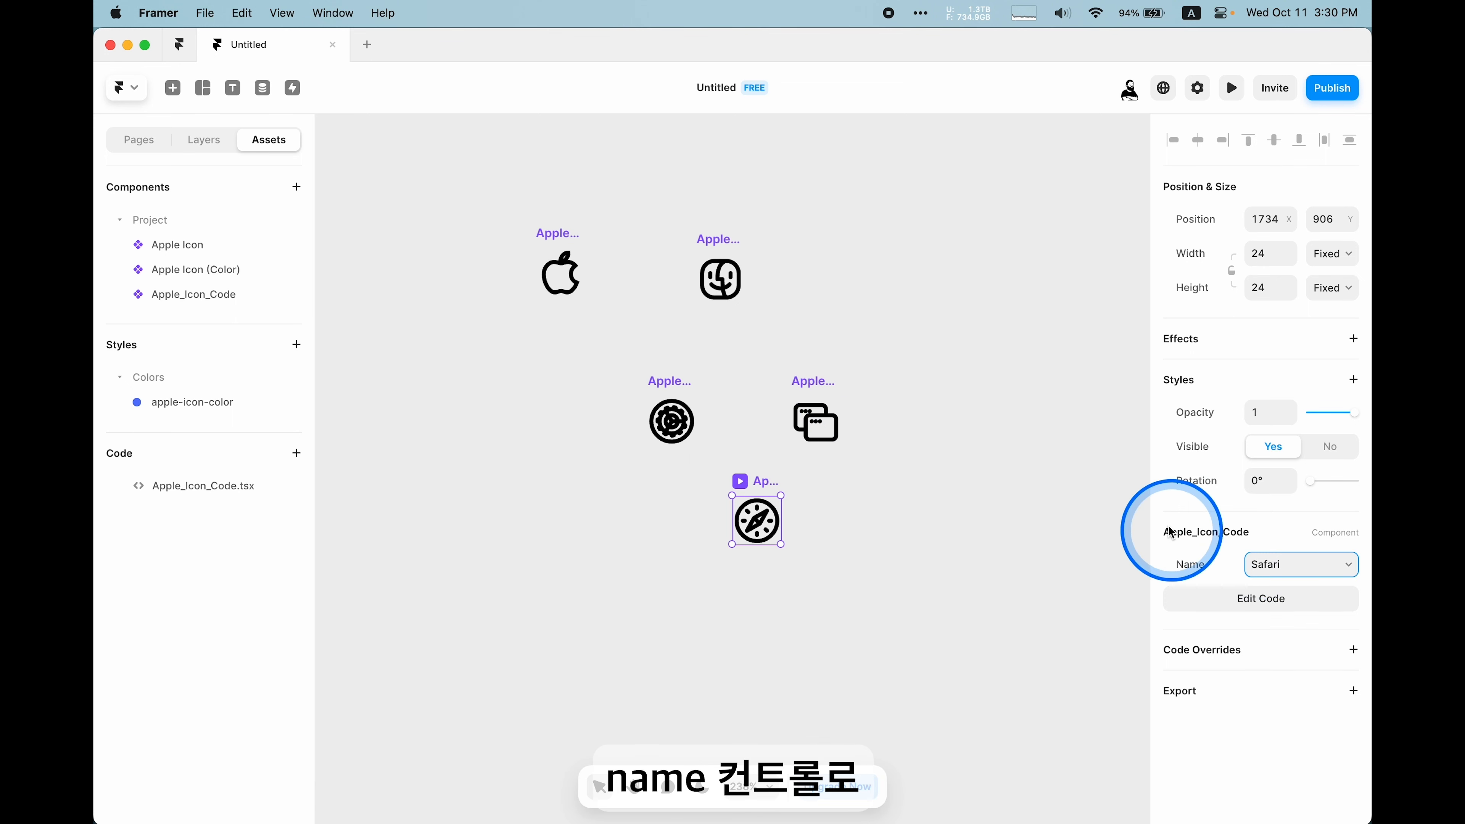
Step: Open the Safari icon's component code and add a color entry with braces below name in addPropertyControls
click(1236, 603)
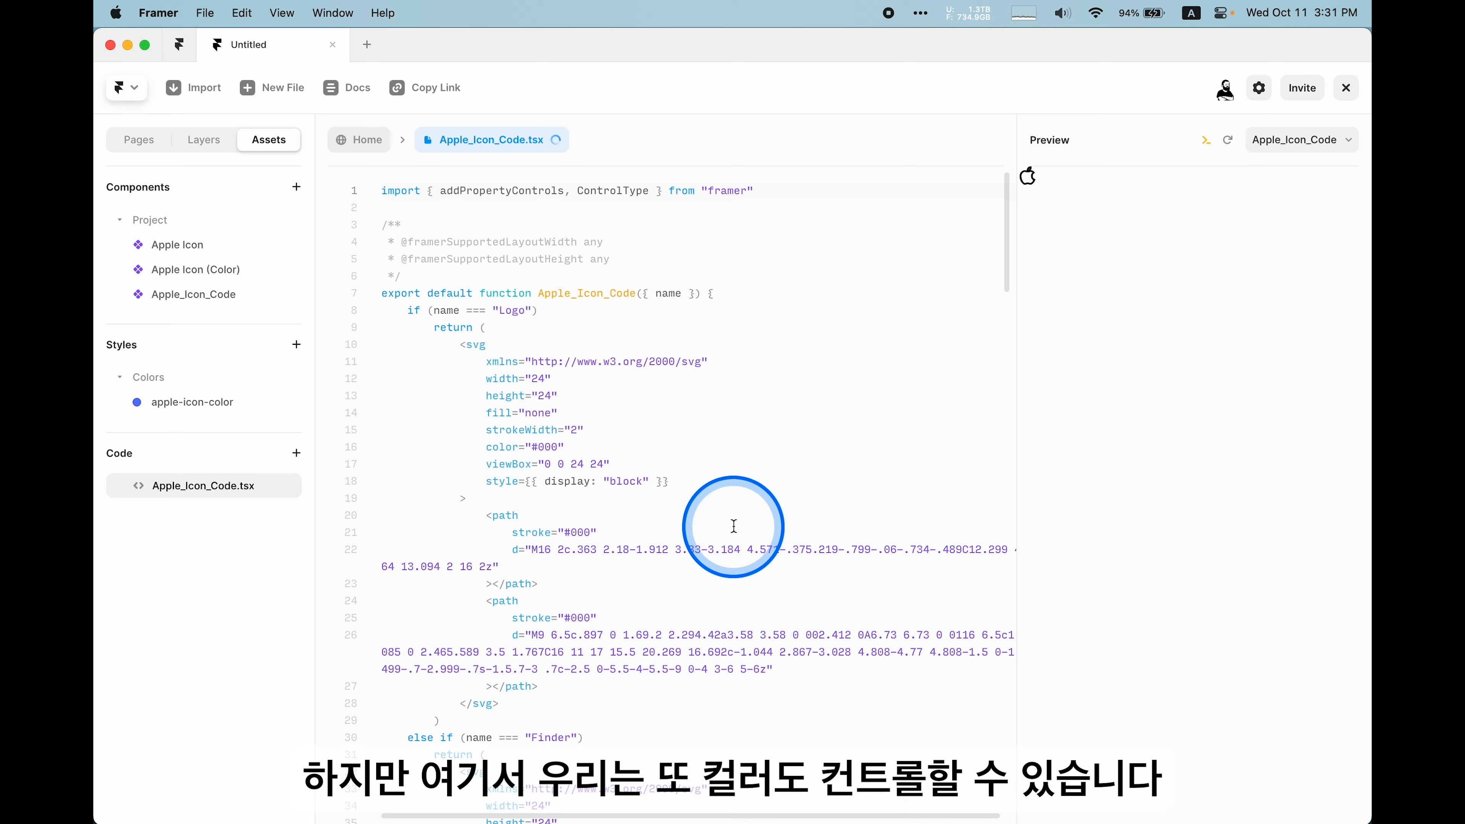
scroll(733, 525, down, 20)
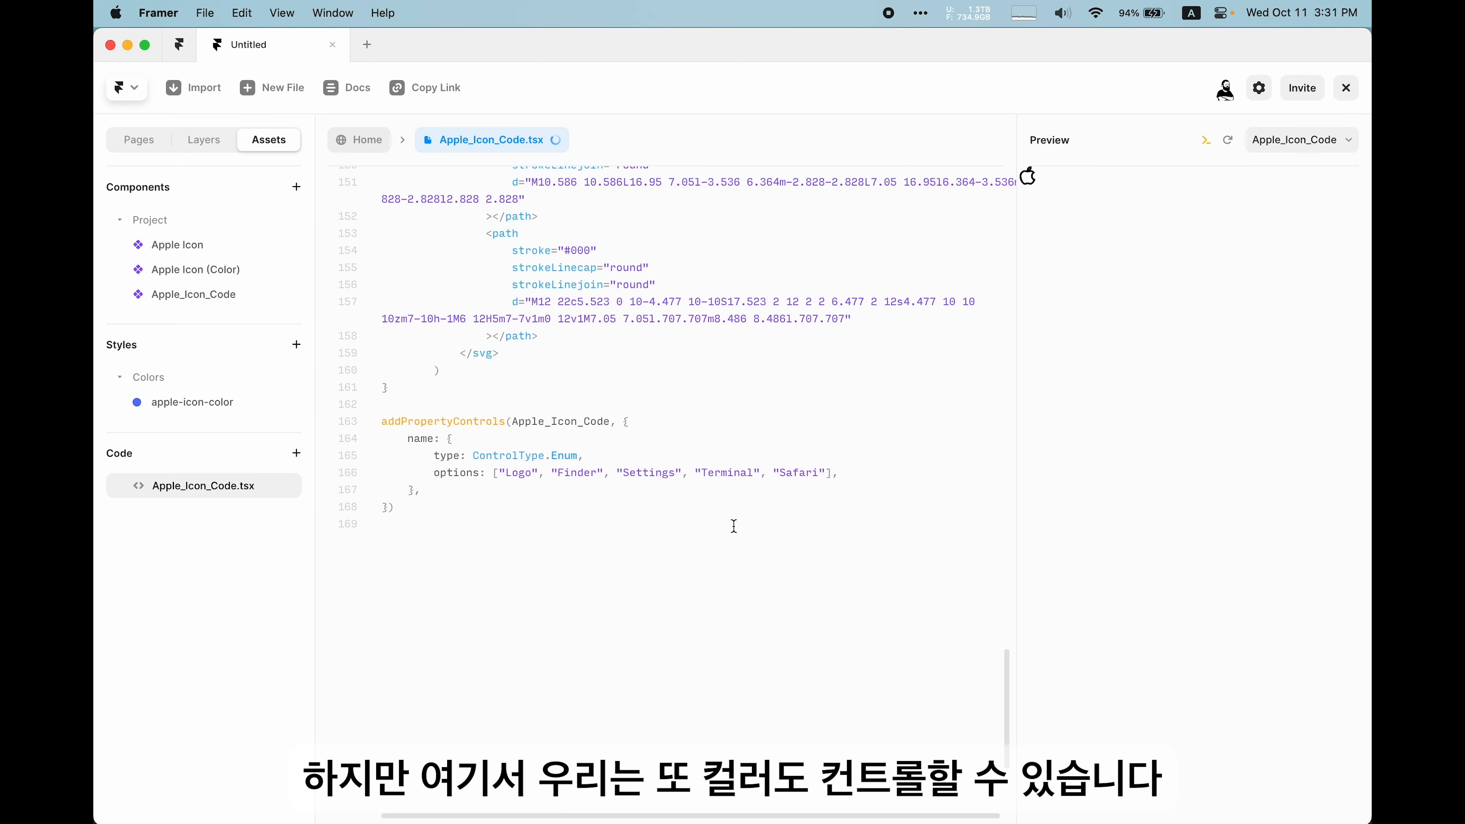
scroll(733, 525, down, 4)
click(600, 268)
key(Return)
text(color: )
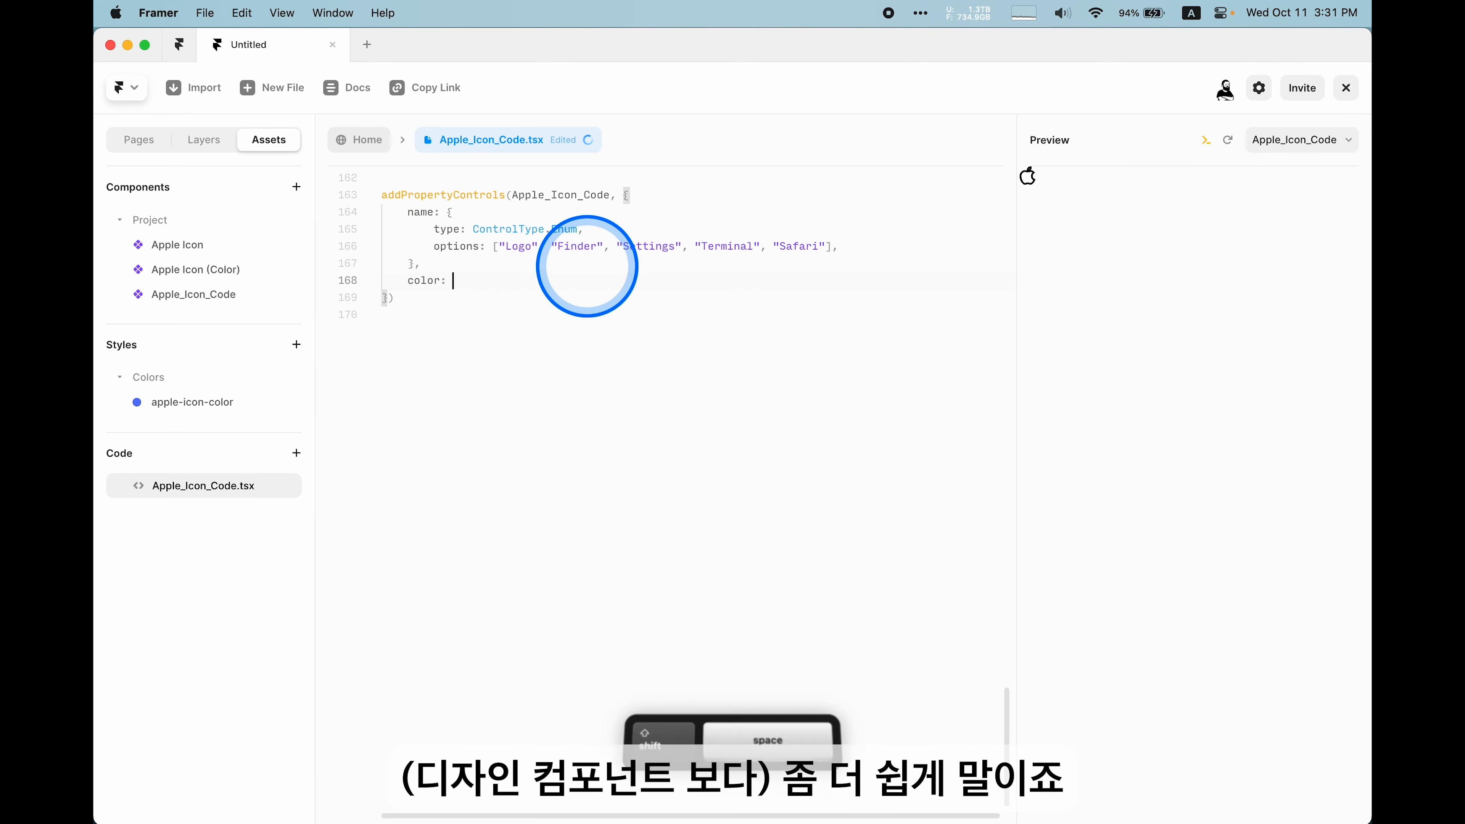
text({)
key(Return)
Step: Set the color control's type to ControlType.Color and save the code file
text(tt)
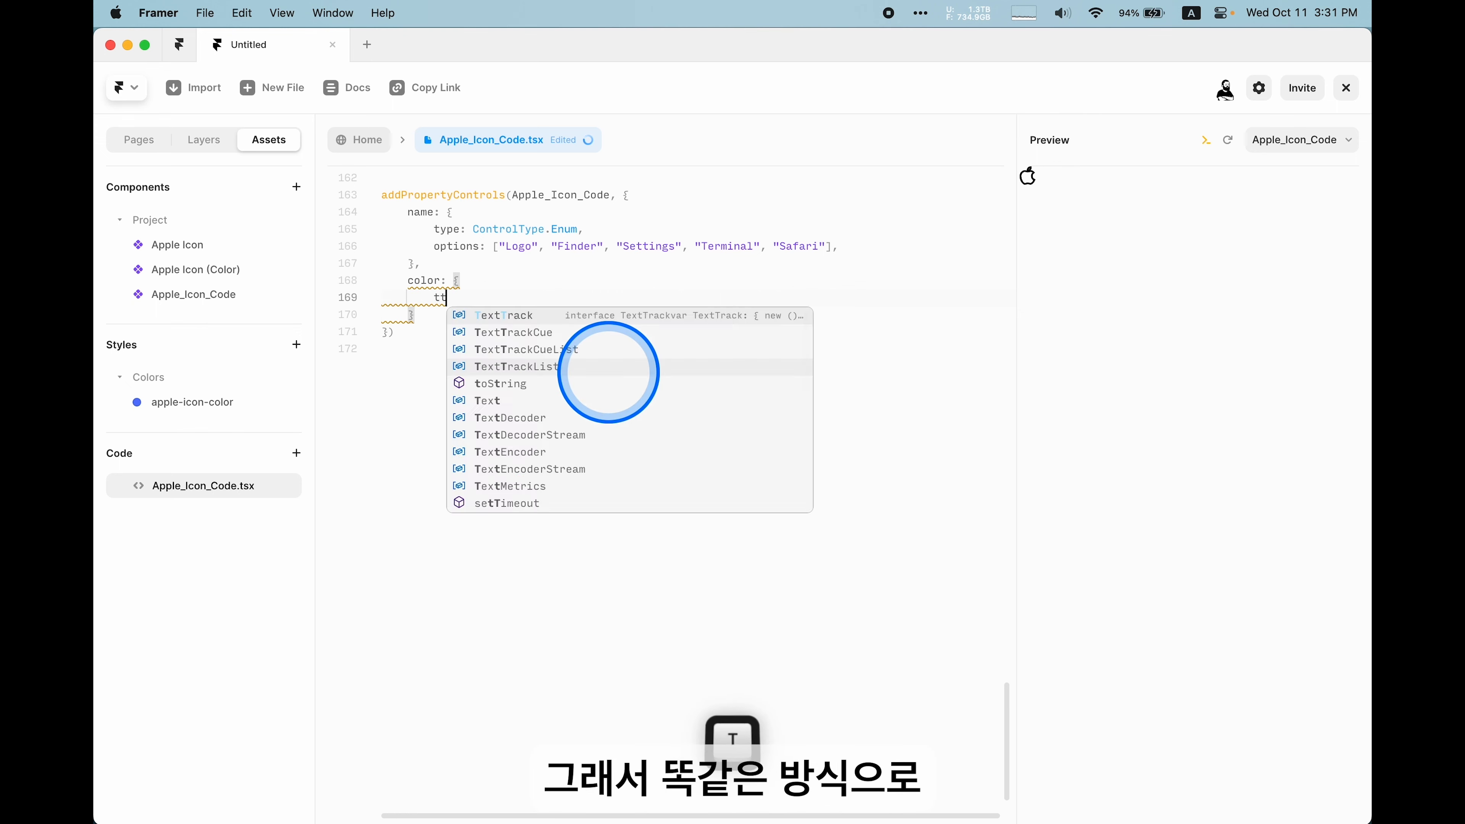
key(BackSpace)
text(ype: C)
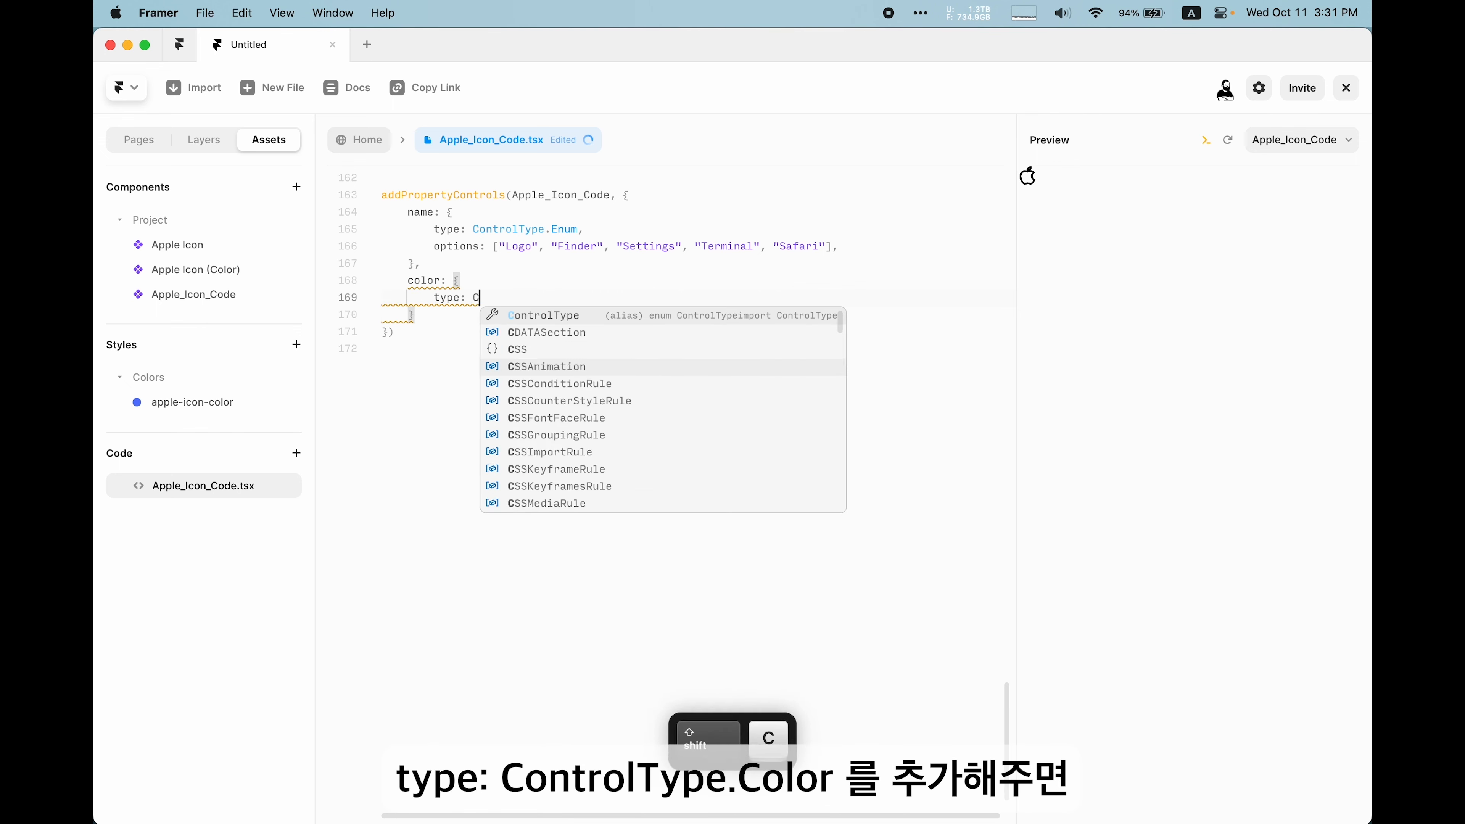
key(Return)
text(.C)
key(Return)
click(629, 441)
key(cmd+s)
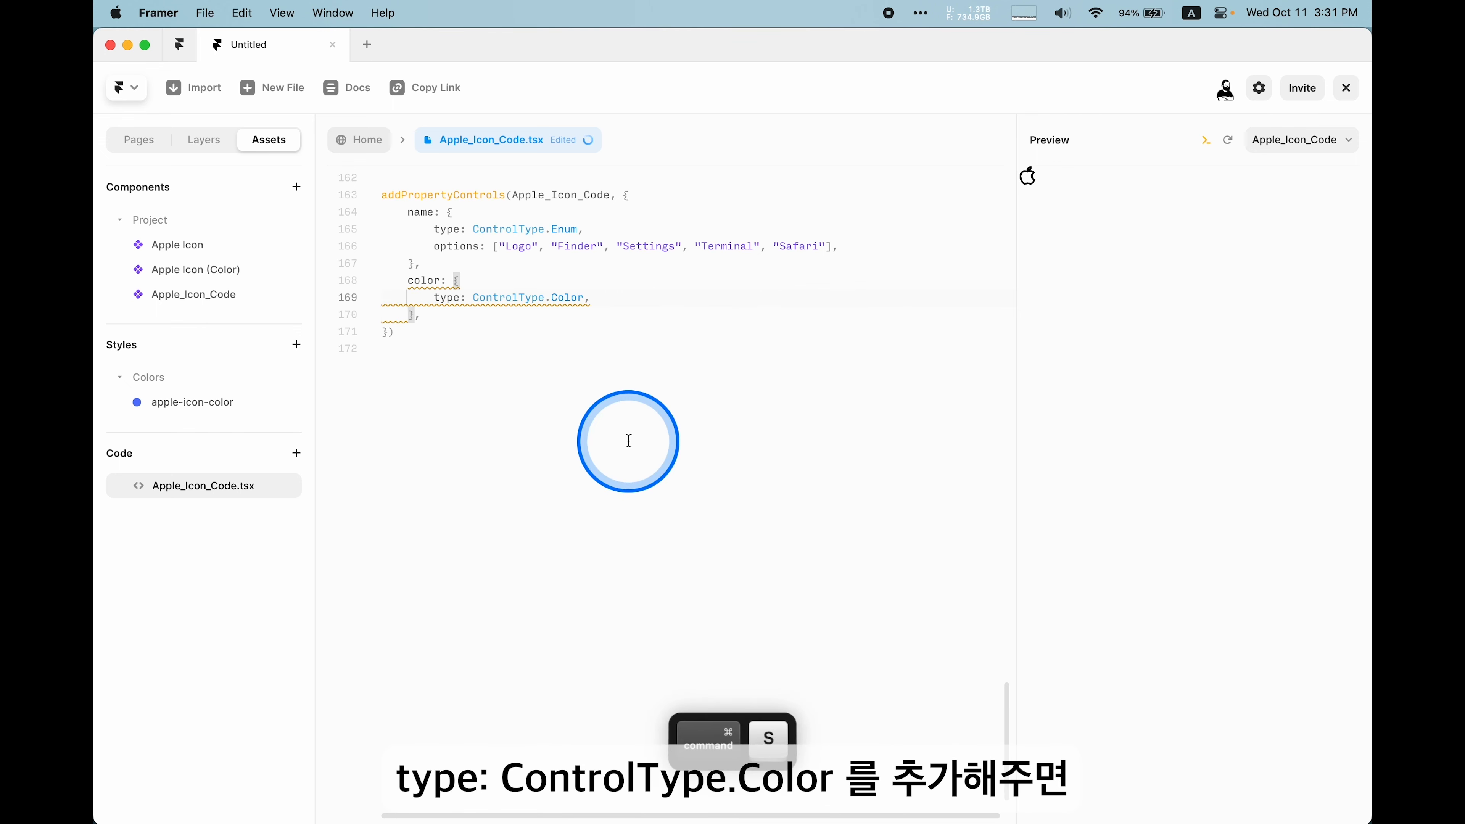
Step: Try the new Color control on the Safari icon with red #CC2E2E, and undo the change
click(1083, 510)
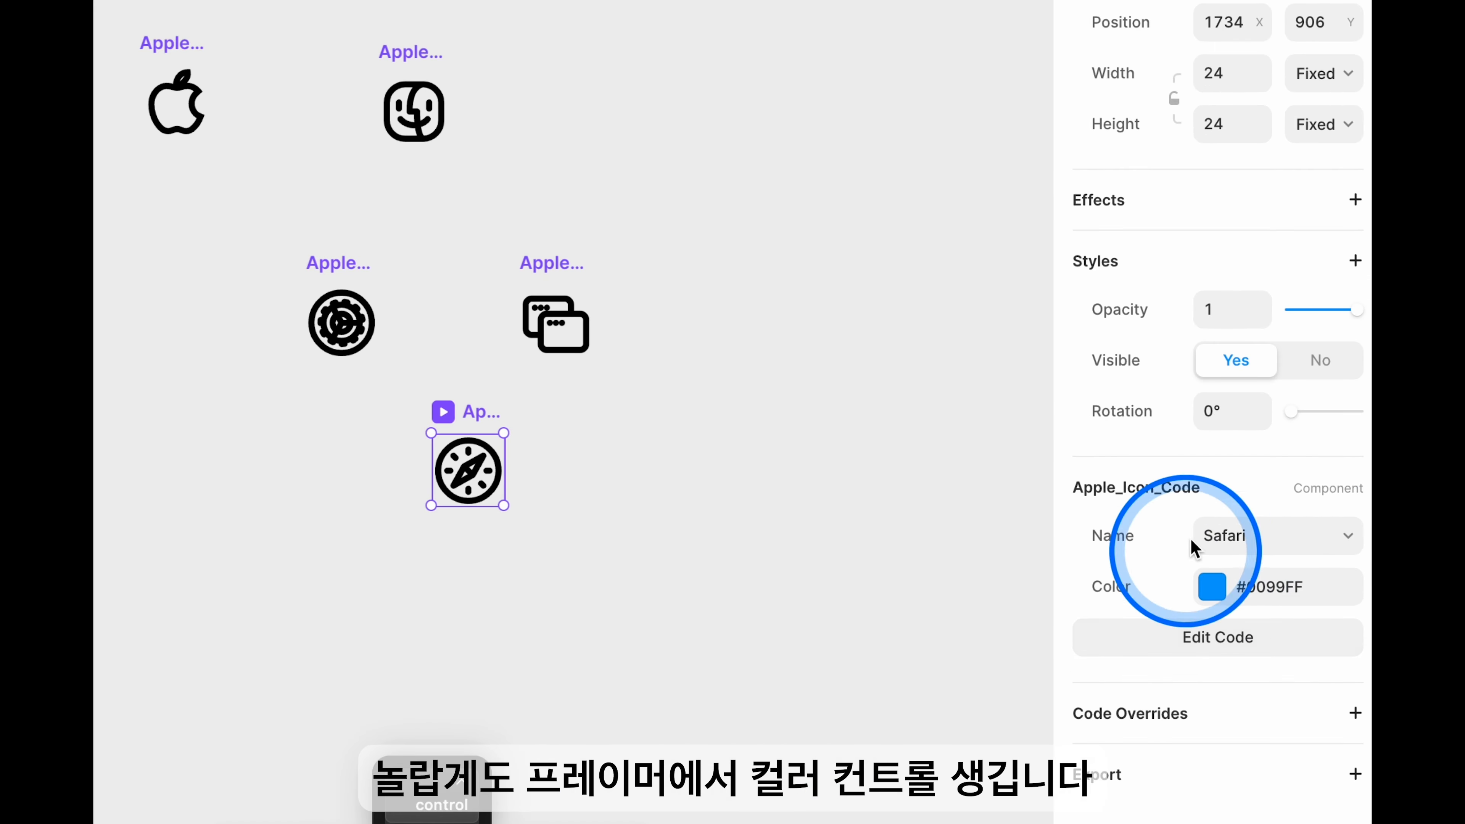
click(1317, 599)
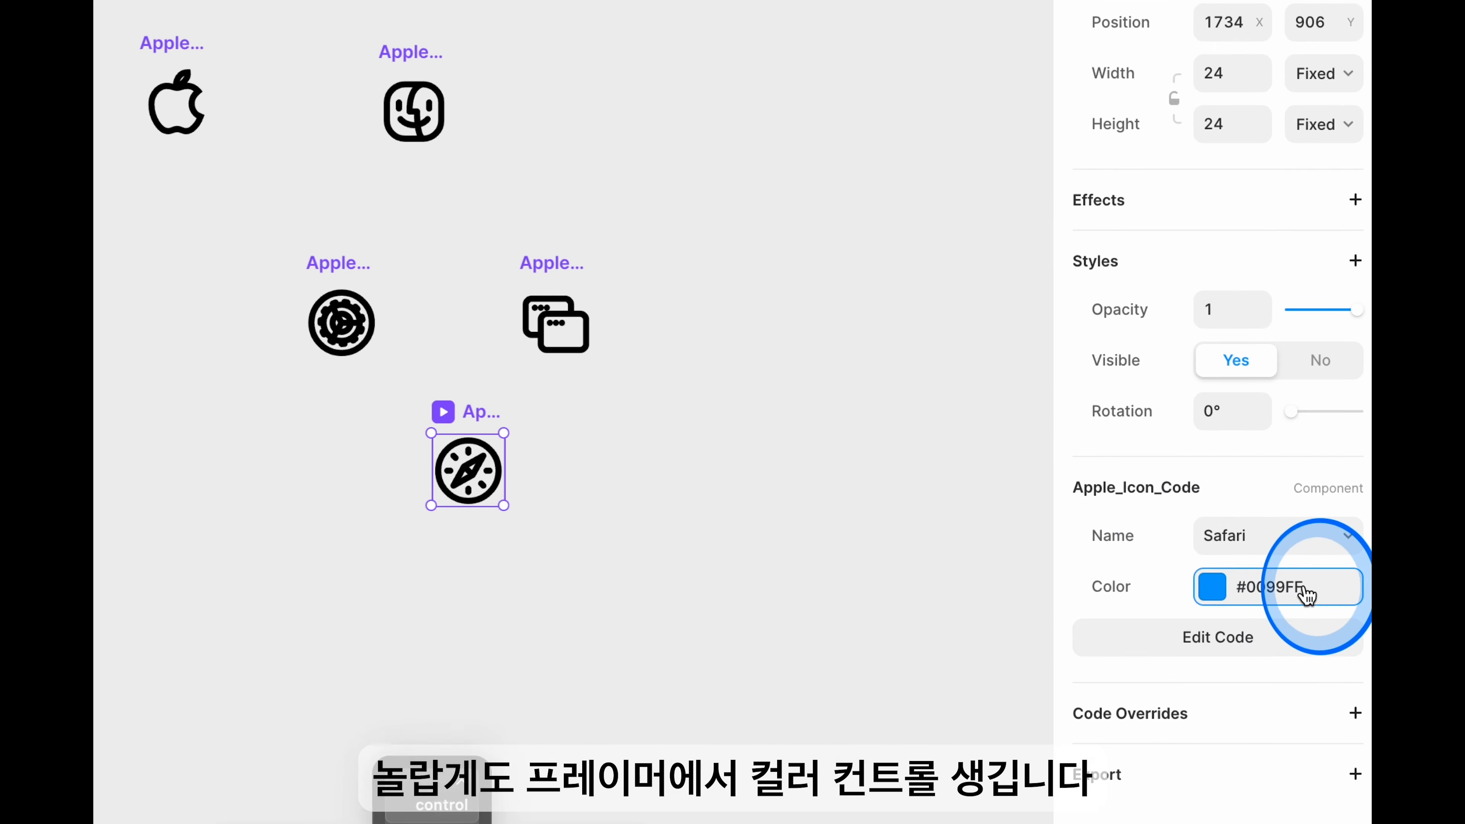
click(911, 603)
click(945, 450)
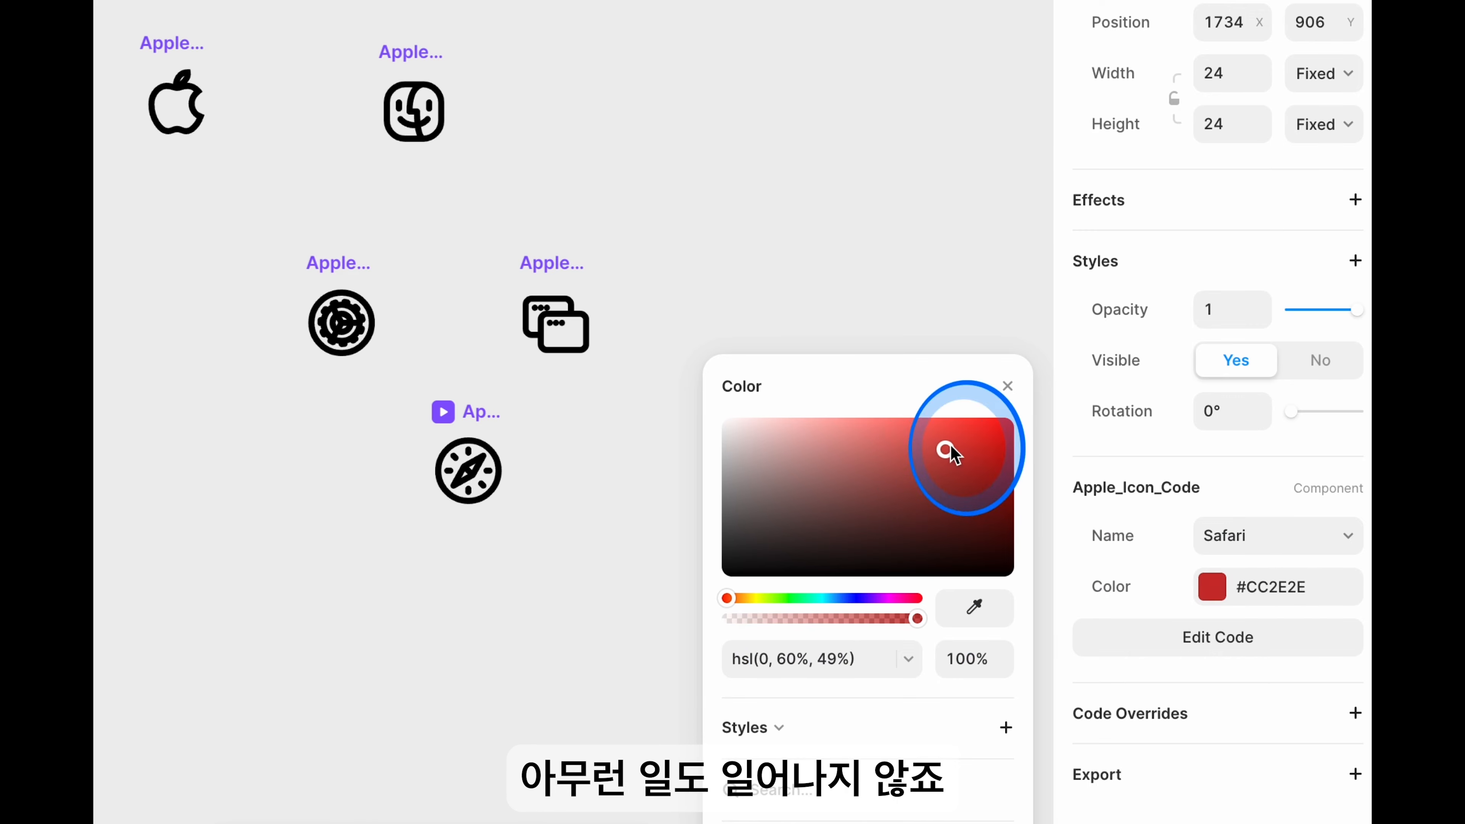
key(super+z)
scroll(919, 293, down, 3)
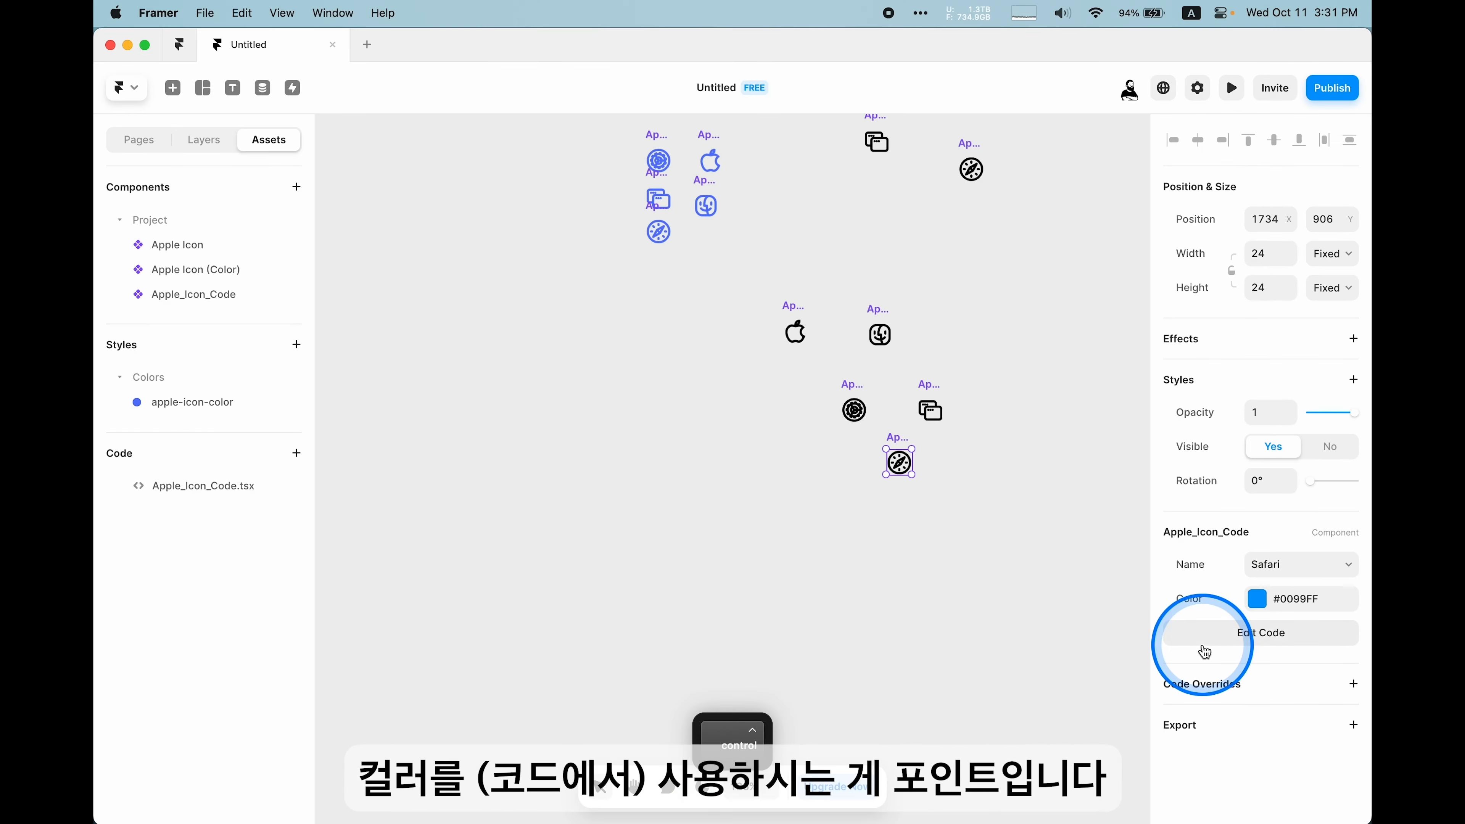
Step: Reopen the component code, add color beside name in the function's destructured props, and copy the word color
click(1204, 651)
double_click(736, 301)
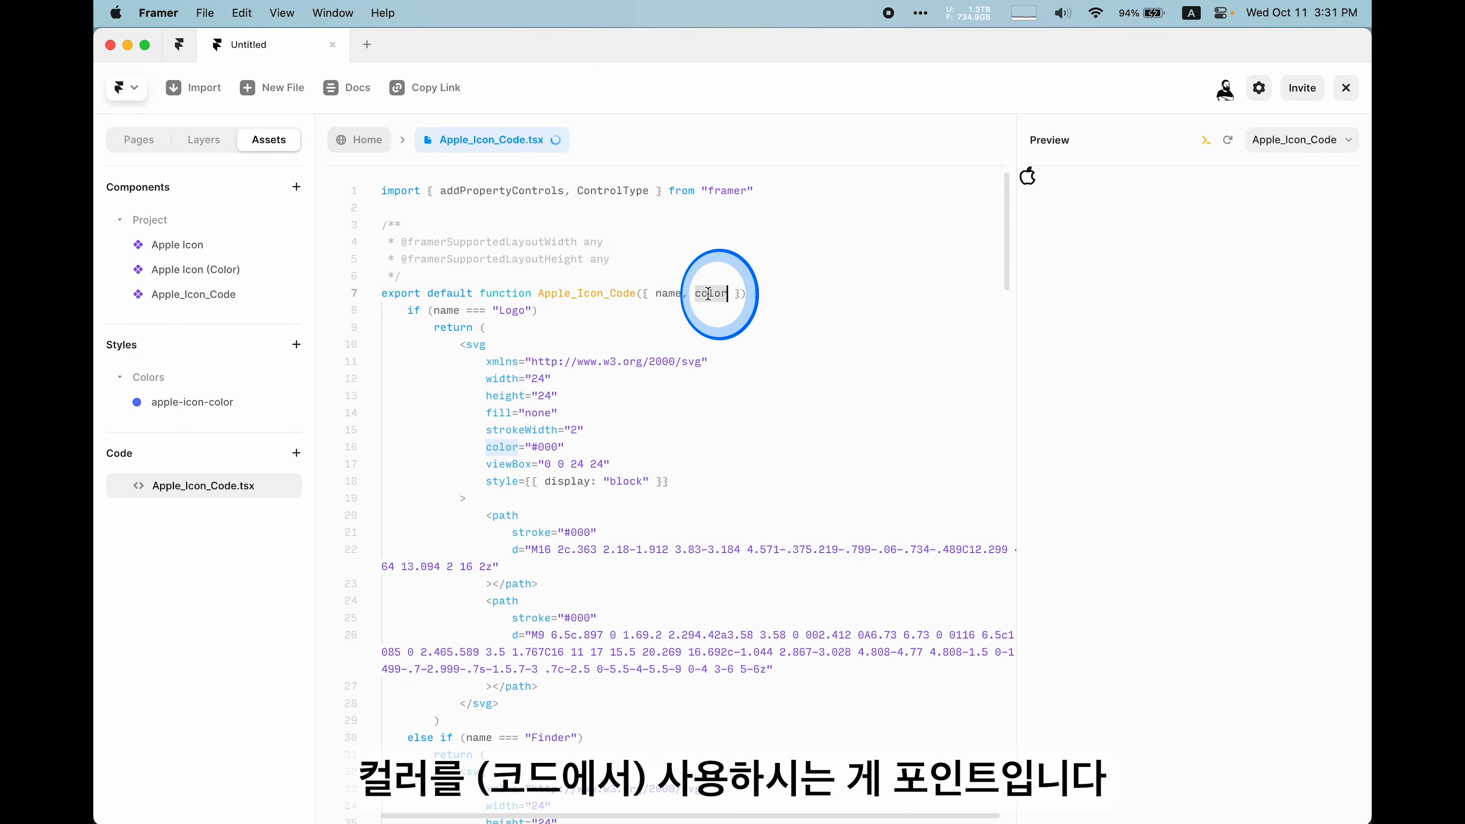
key(super+c)
Step: Replace every "#000" color and stroke value in the SVG code with {color}, save, and return to the canvas
scroll(645, 390, down, 5)
drag(584, 270, 517, 271)
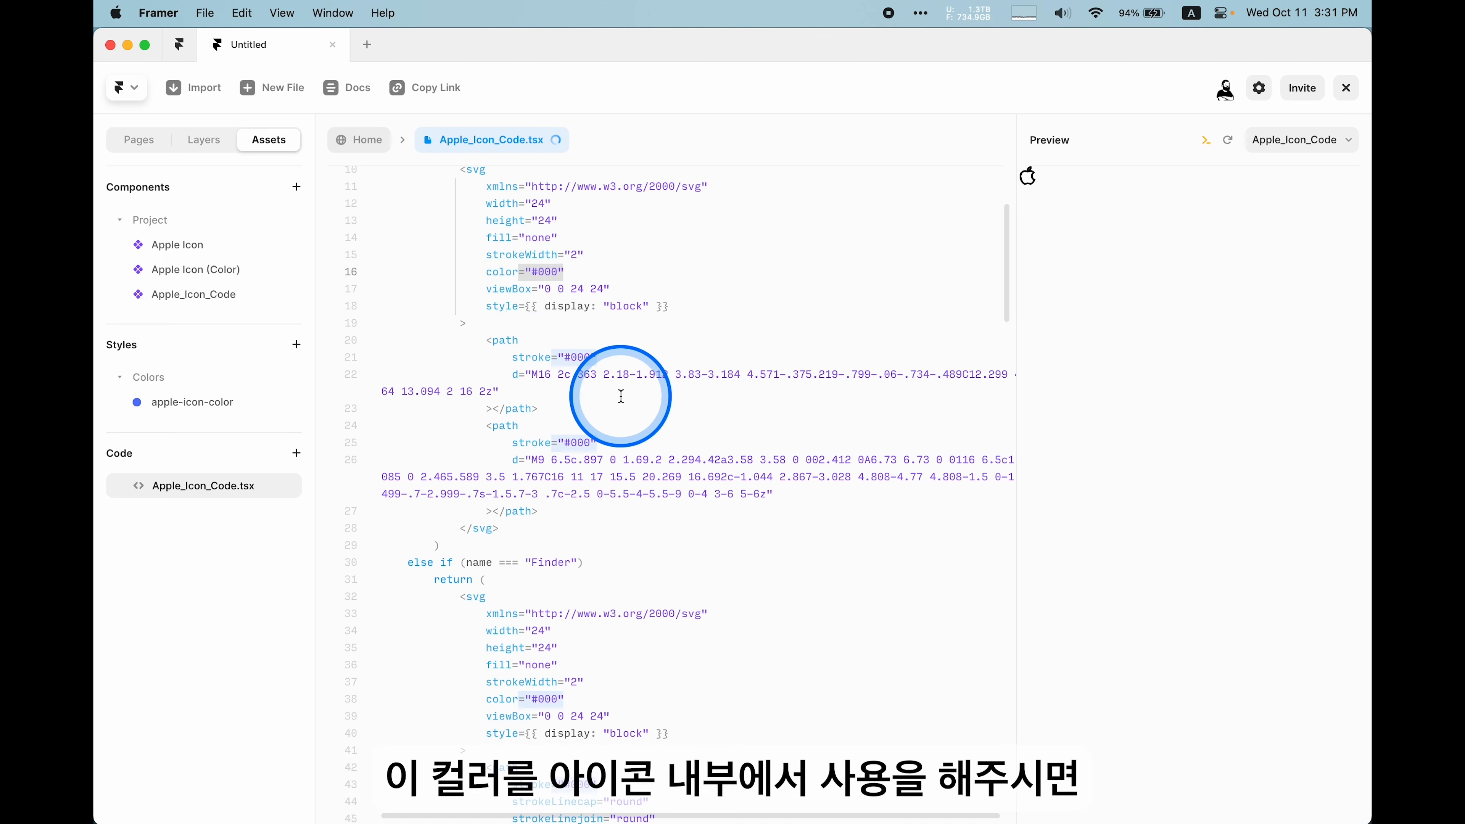
key(super+shift+l)
key(Right)
key(BackSpace)
key(BackSpace)
text({color})
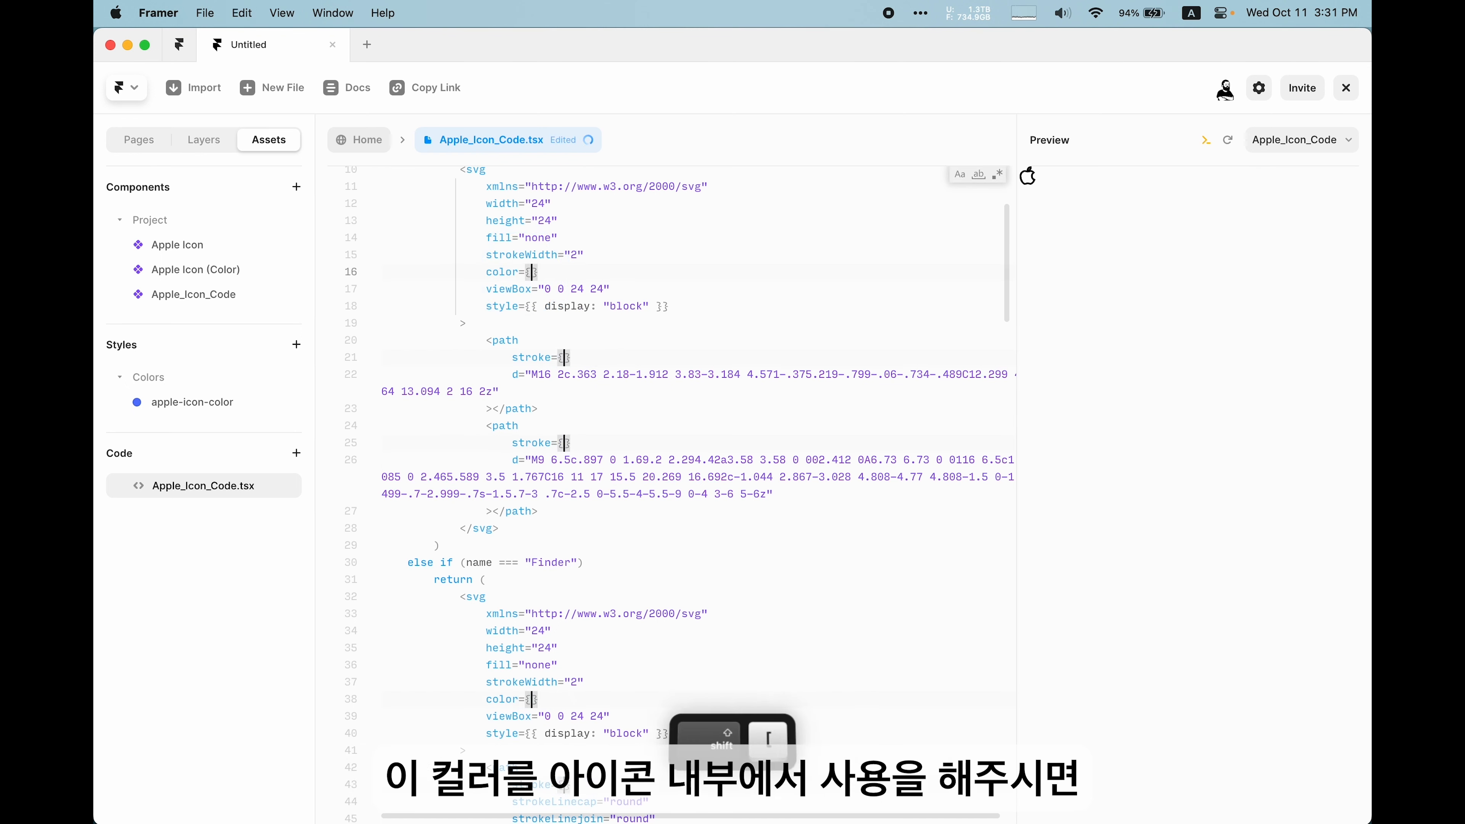
key(super+s)
scroll(645, 310, up, 2)
click(644, 311)
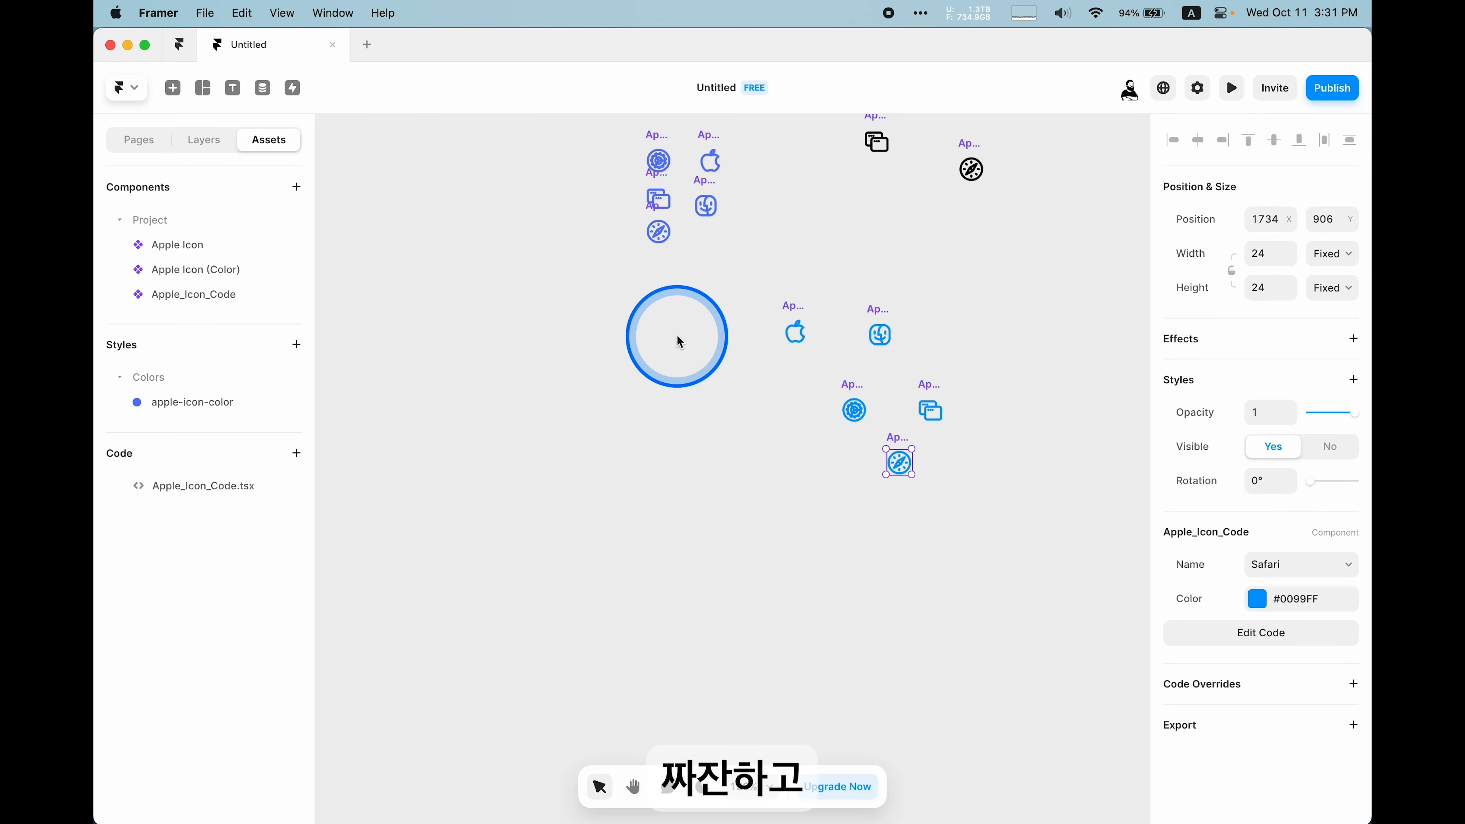
Step: Change the Apple logo icon's Color control to a magenta-purple
scroll(748, 317, up, 5)
click(1314, 600)
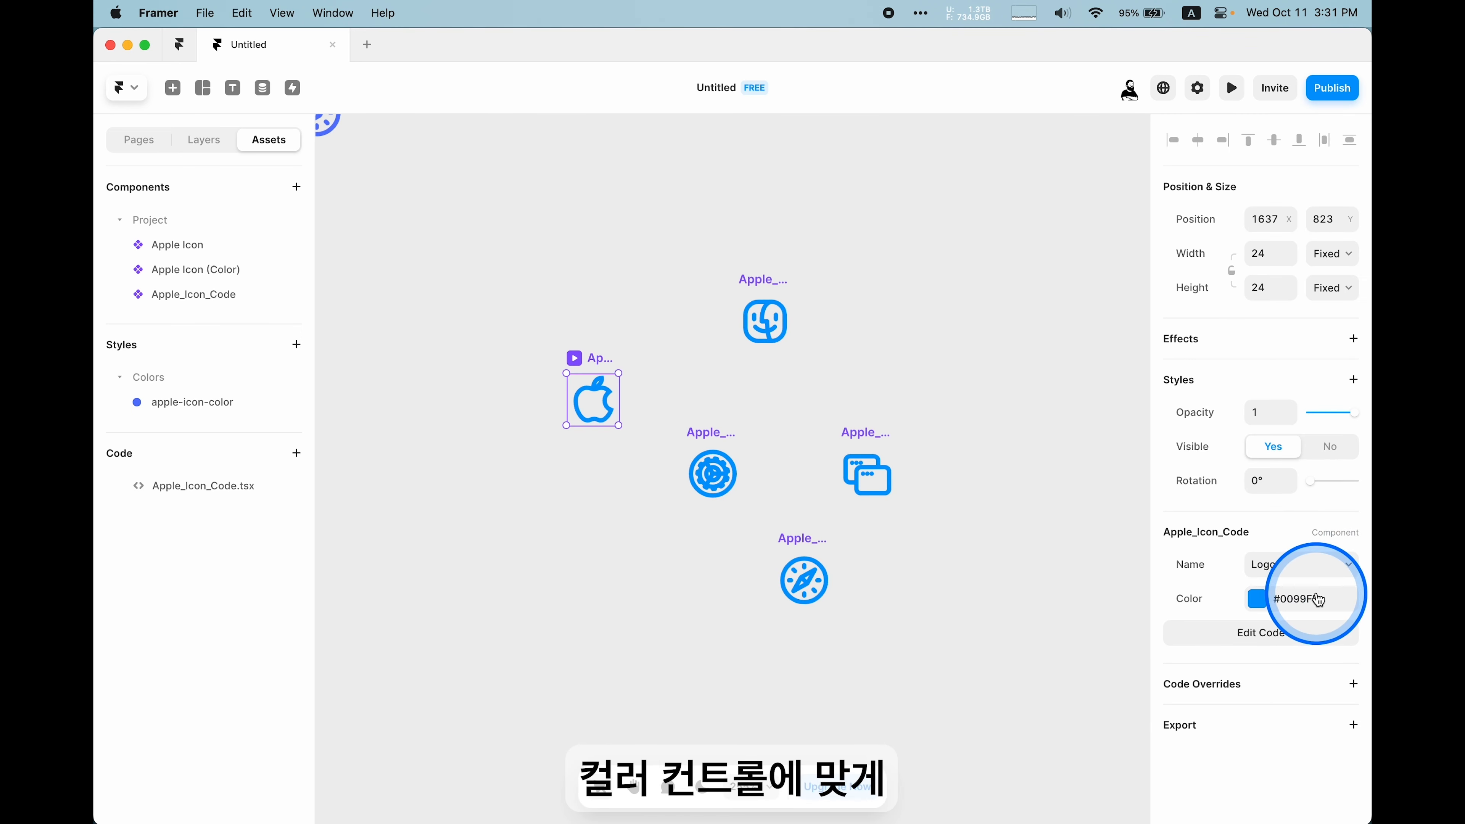
click(1035, 607)
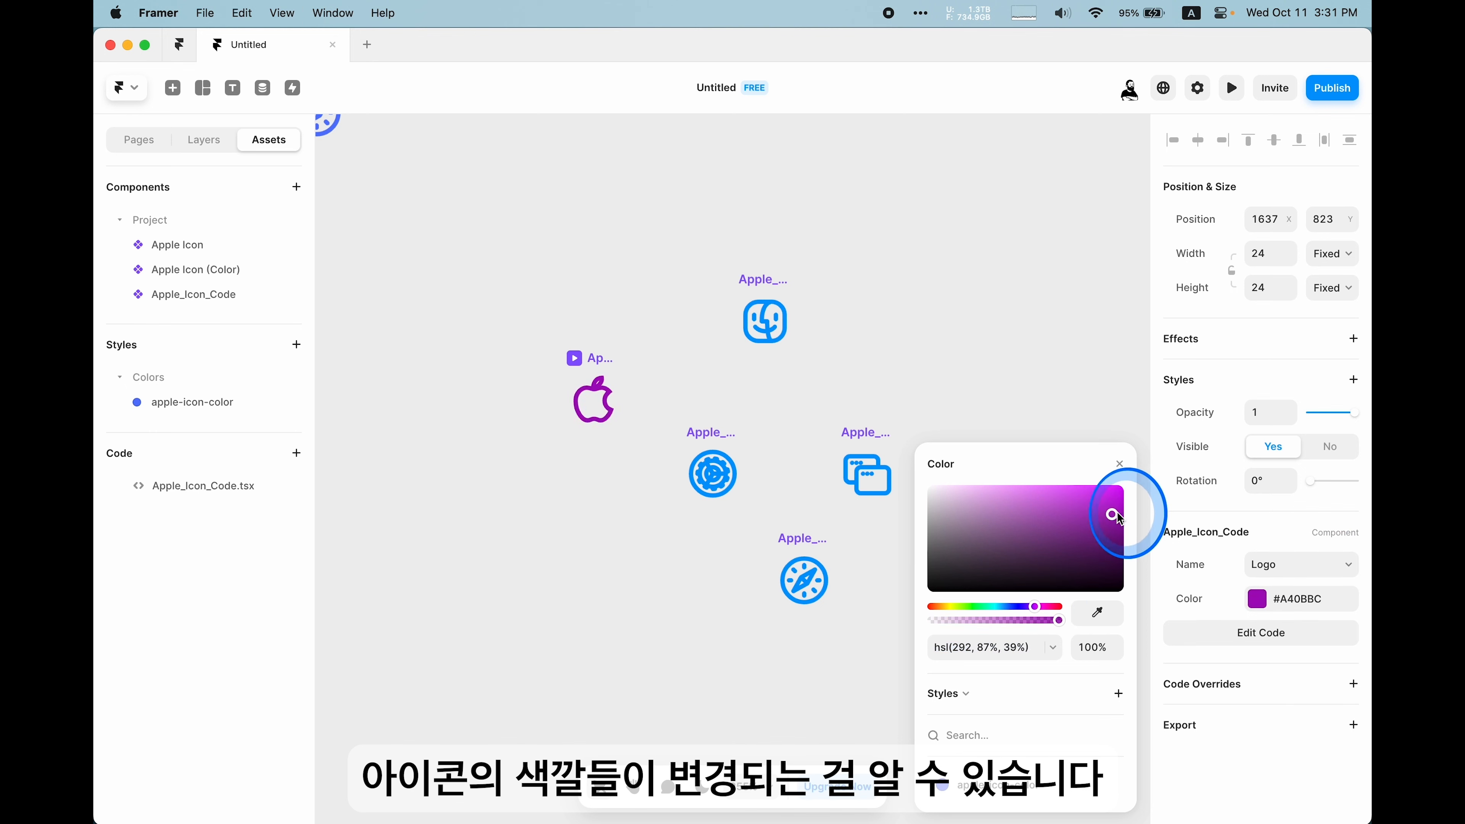
Step: Change the Settings icon's Color control to violet
click(702, 486)
click(1323, 610)
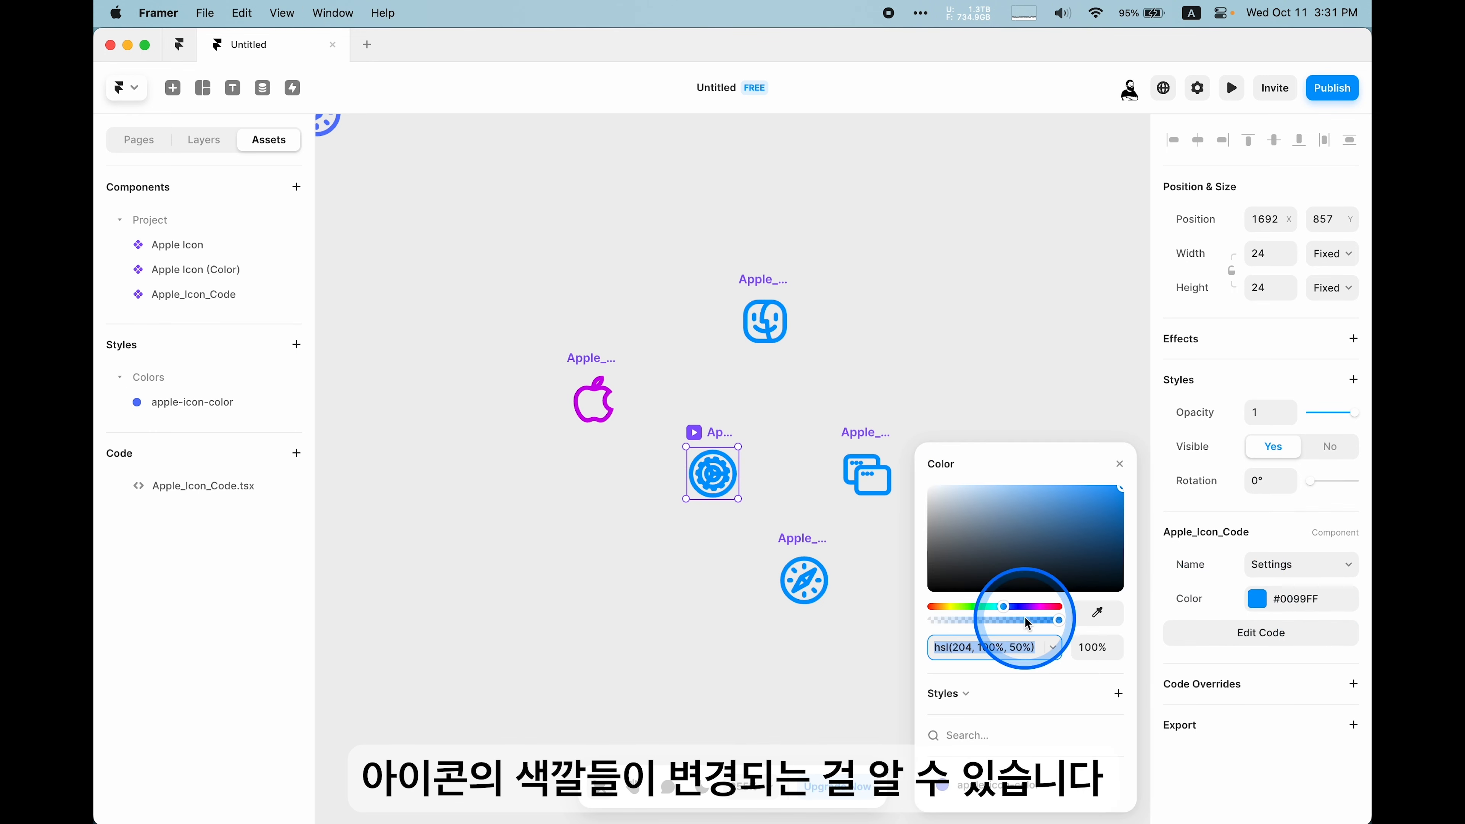
click(1036, 607)
Step: Change the Safari icon's Color control to pinkish red and deselect the icon
click(793, 588)
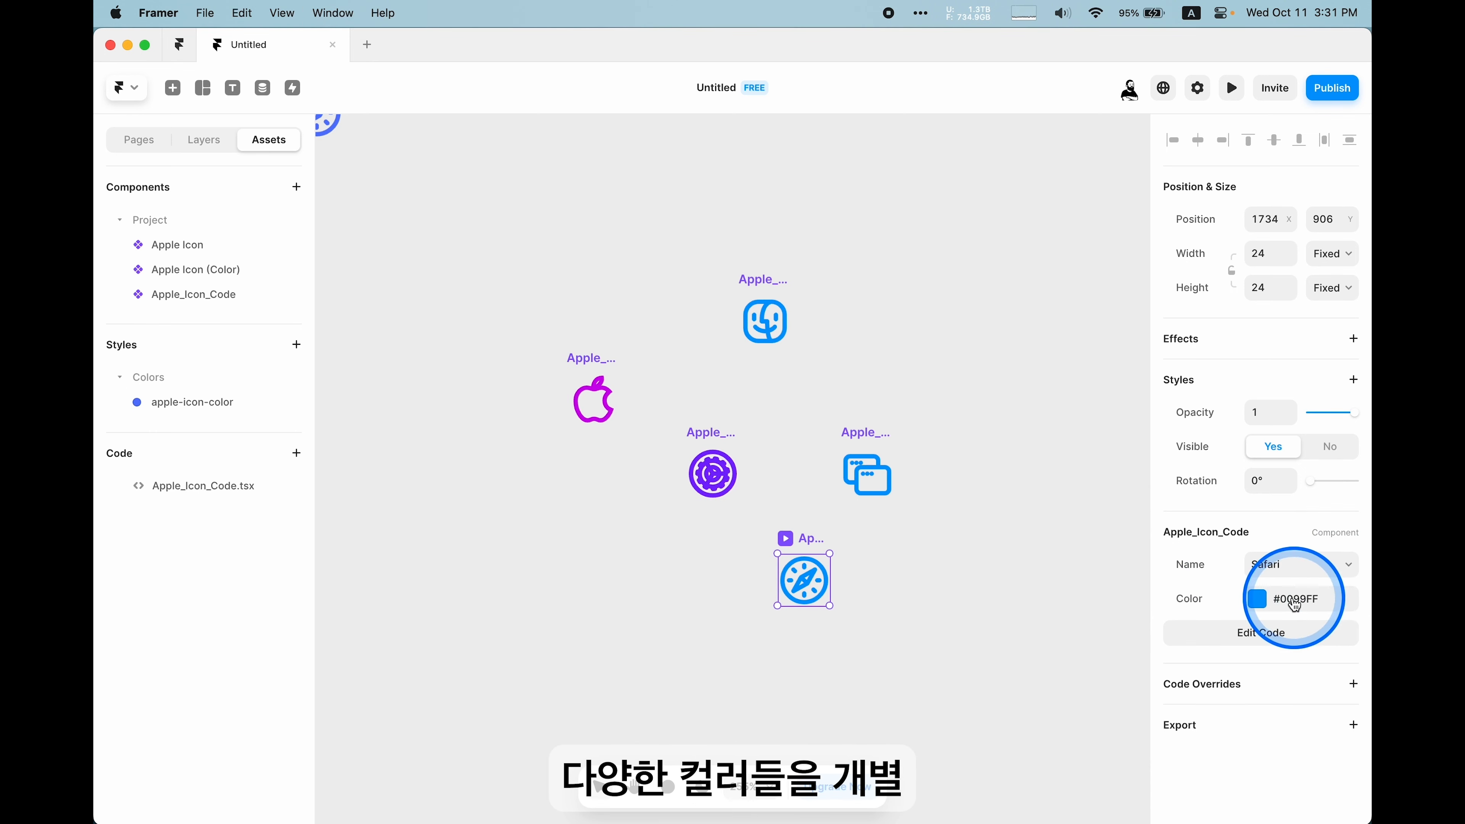
click(1295, 604)
click(1056, 610)
click(1069, 524)
click(908, 325)
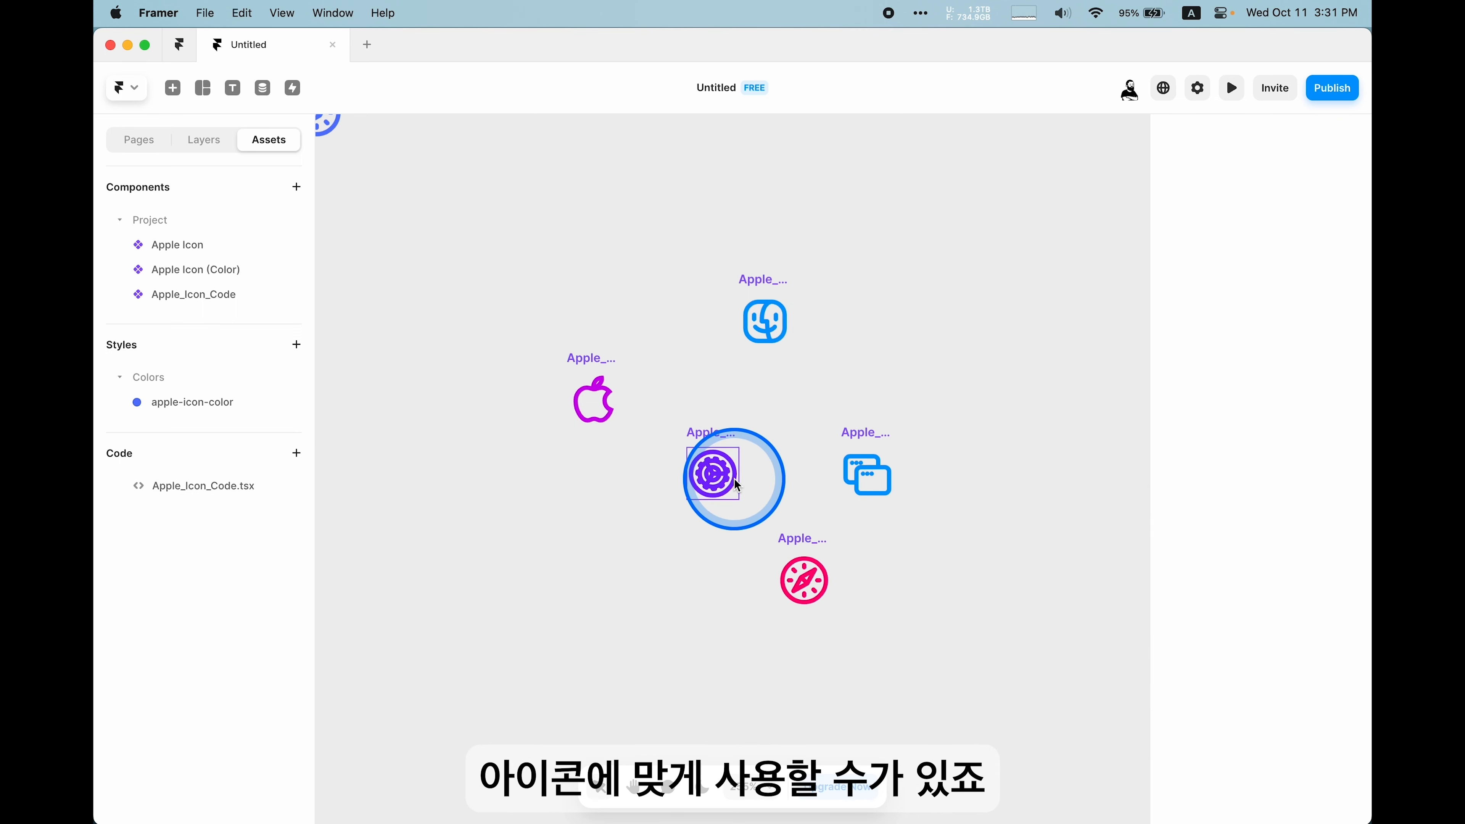
Step: Open the Apple icon component's code and delete the width="24" attribute from every SVG
click(616, 406)
double_click(616, 405)
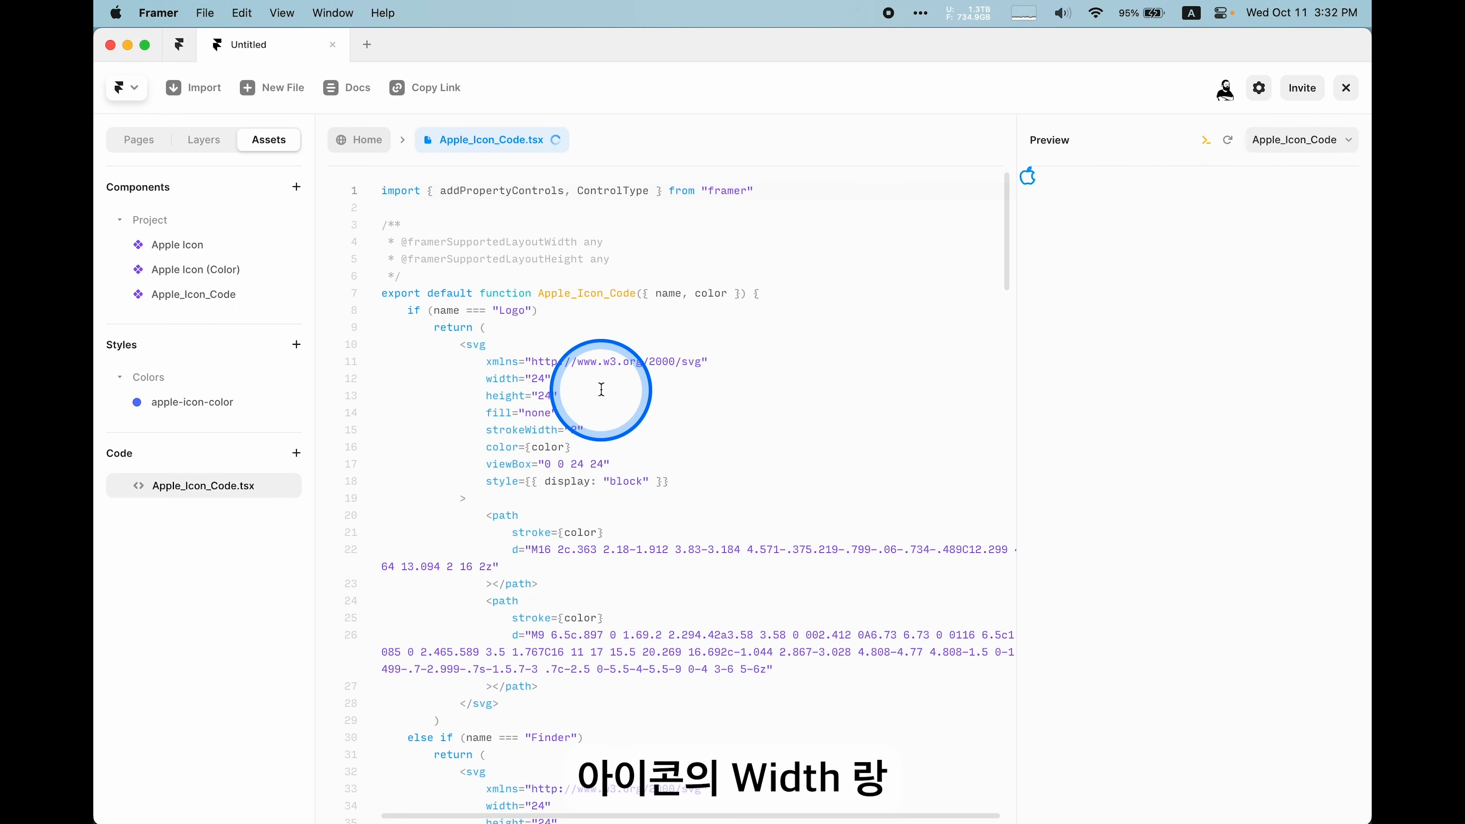
drag(577, 382, 486, 380)
key(super+d)
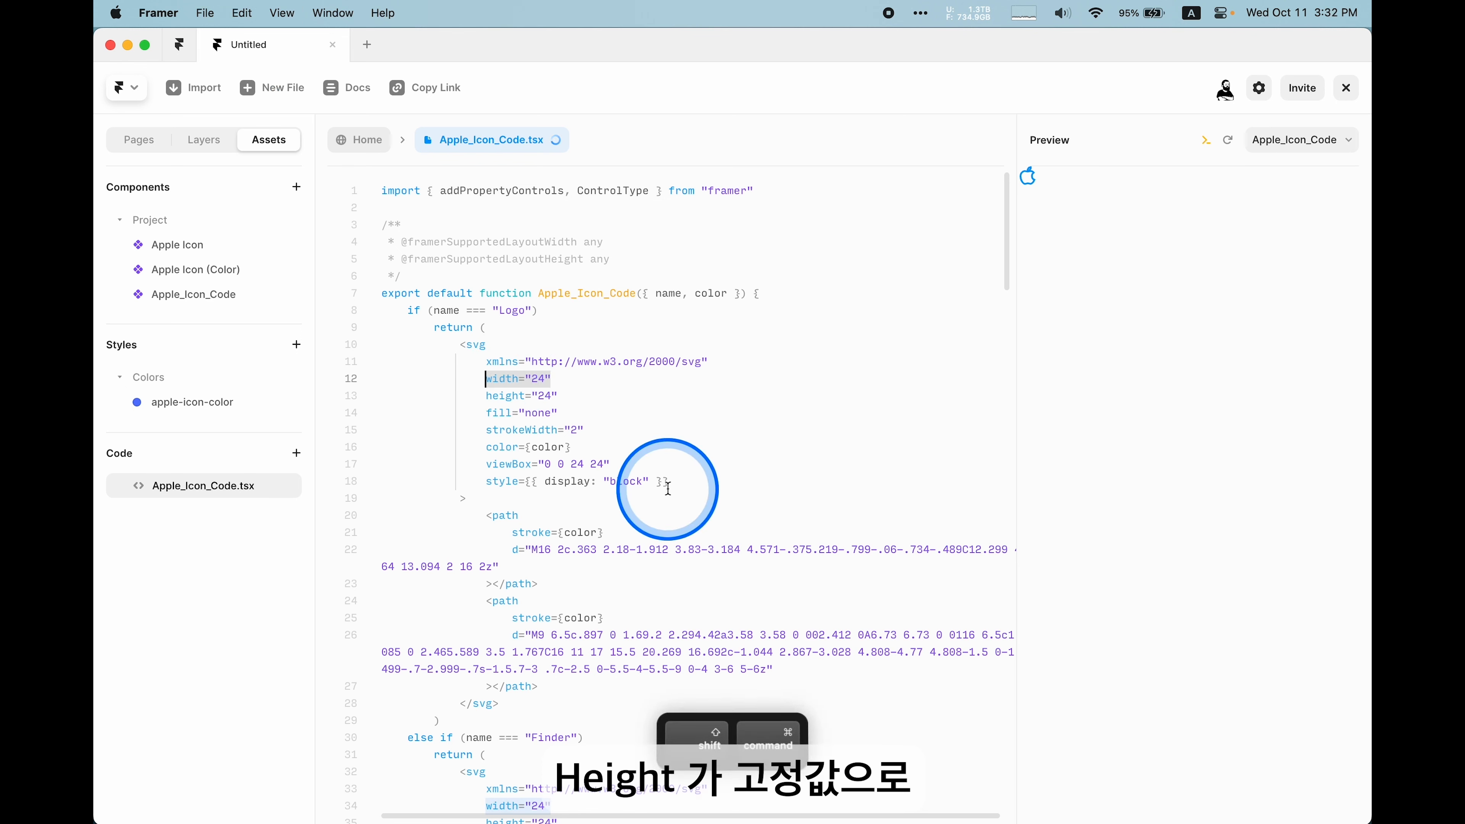
key(BackSpace)
Step: Delete the height="24" attribute from every SVG in the code and save the file
drag(565, 406, 484, 397)
key(shift+super+l)
key(BackSpace)
key(super+s)
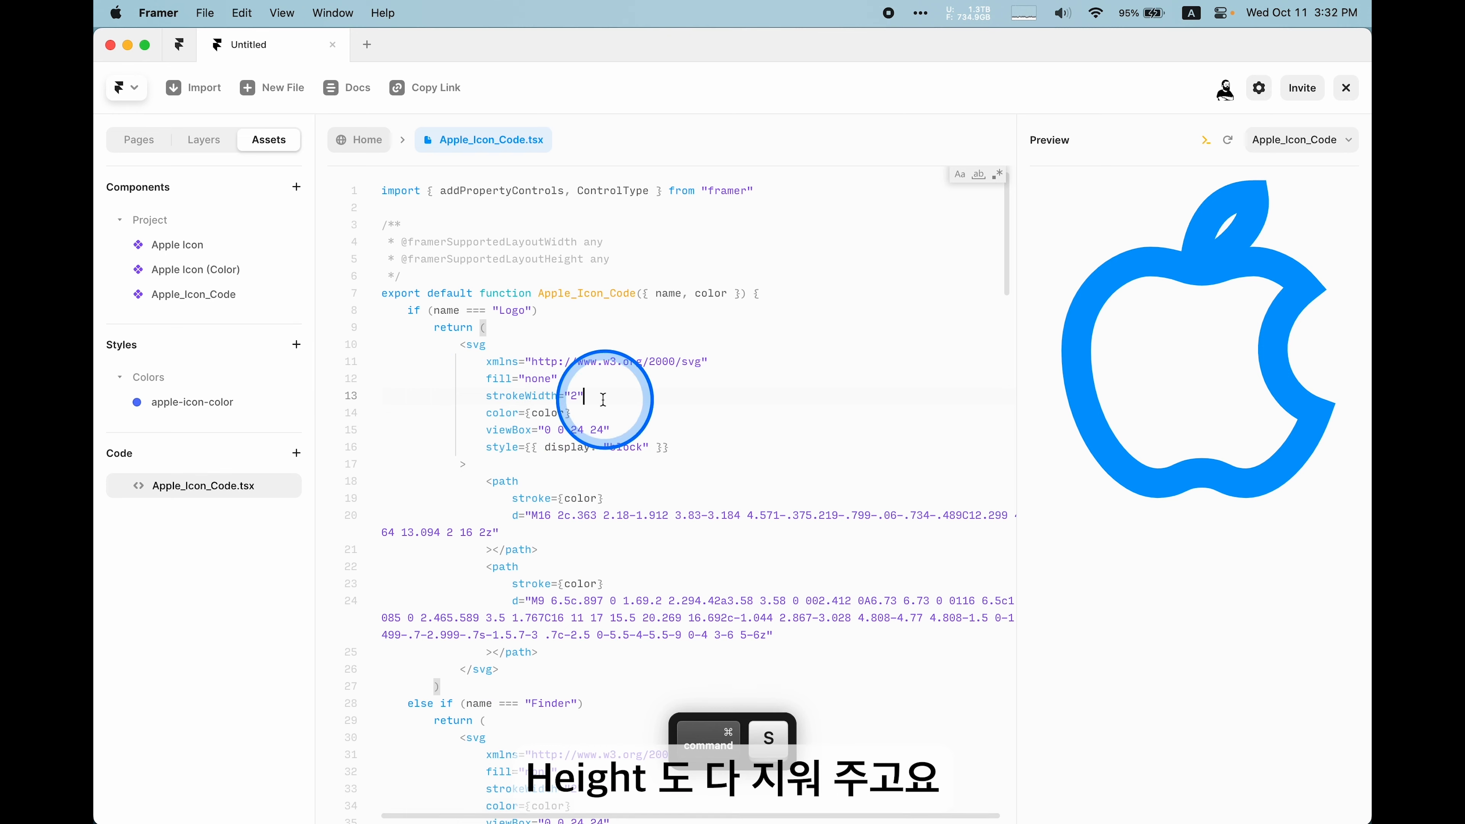
Step: Return to the canvas, duplicate the magenta-purple Apple logo icon below the original, and enlarge the copy to about 92 × 85
click(362, 144)
drag(636, 364, 557, 380)
key(alt)
drag(570, 529, 735, 646)
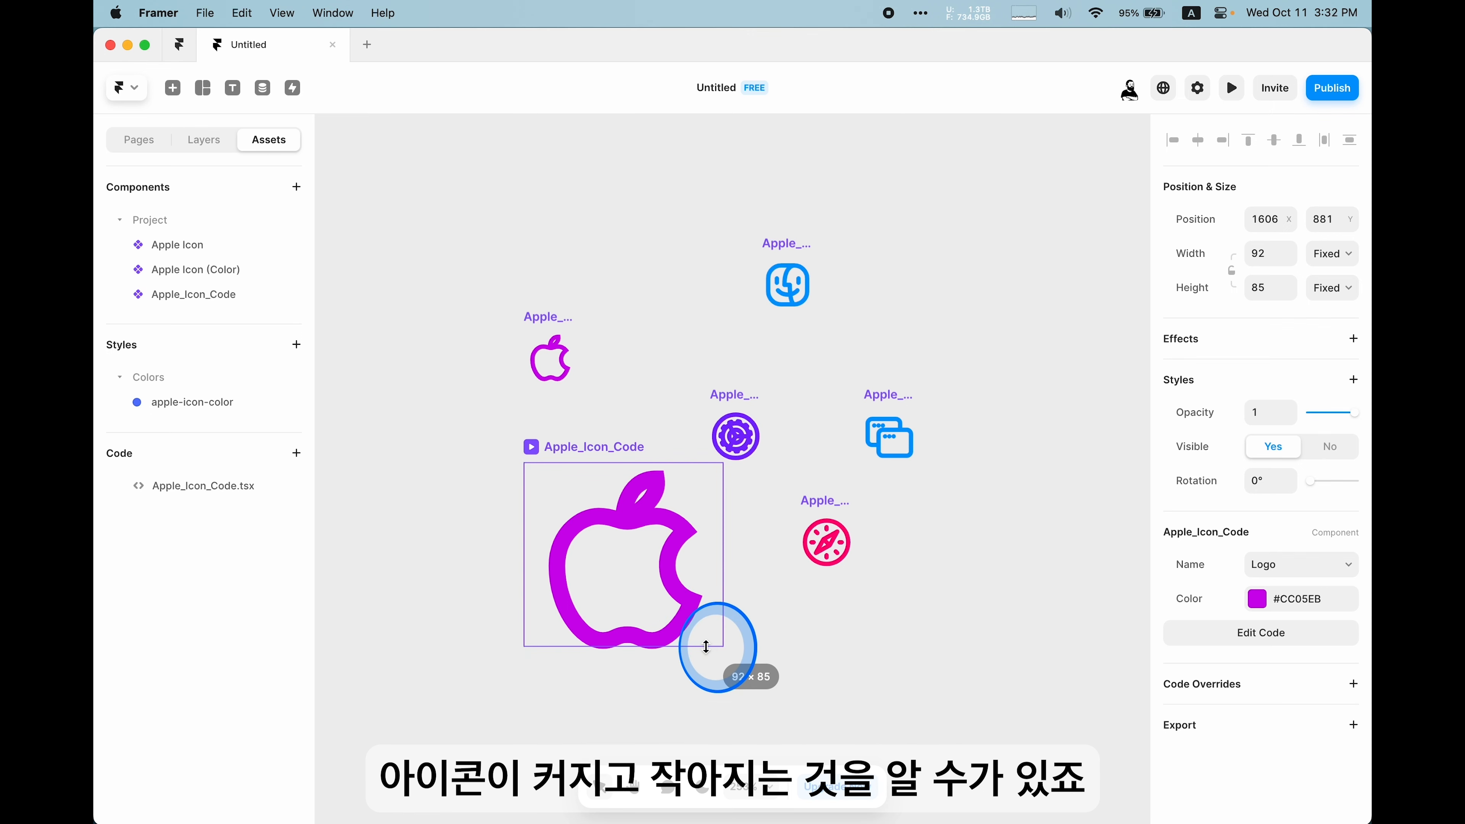
Step: Undo the last three changes on the canvas
key(super+z)
key(super+z)
key(super+z)
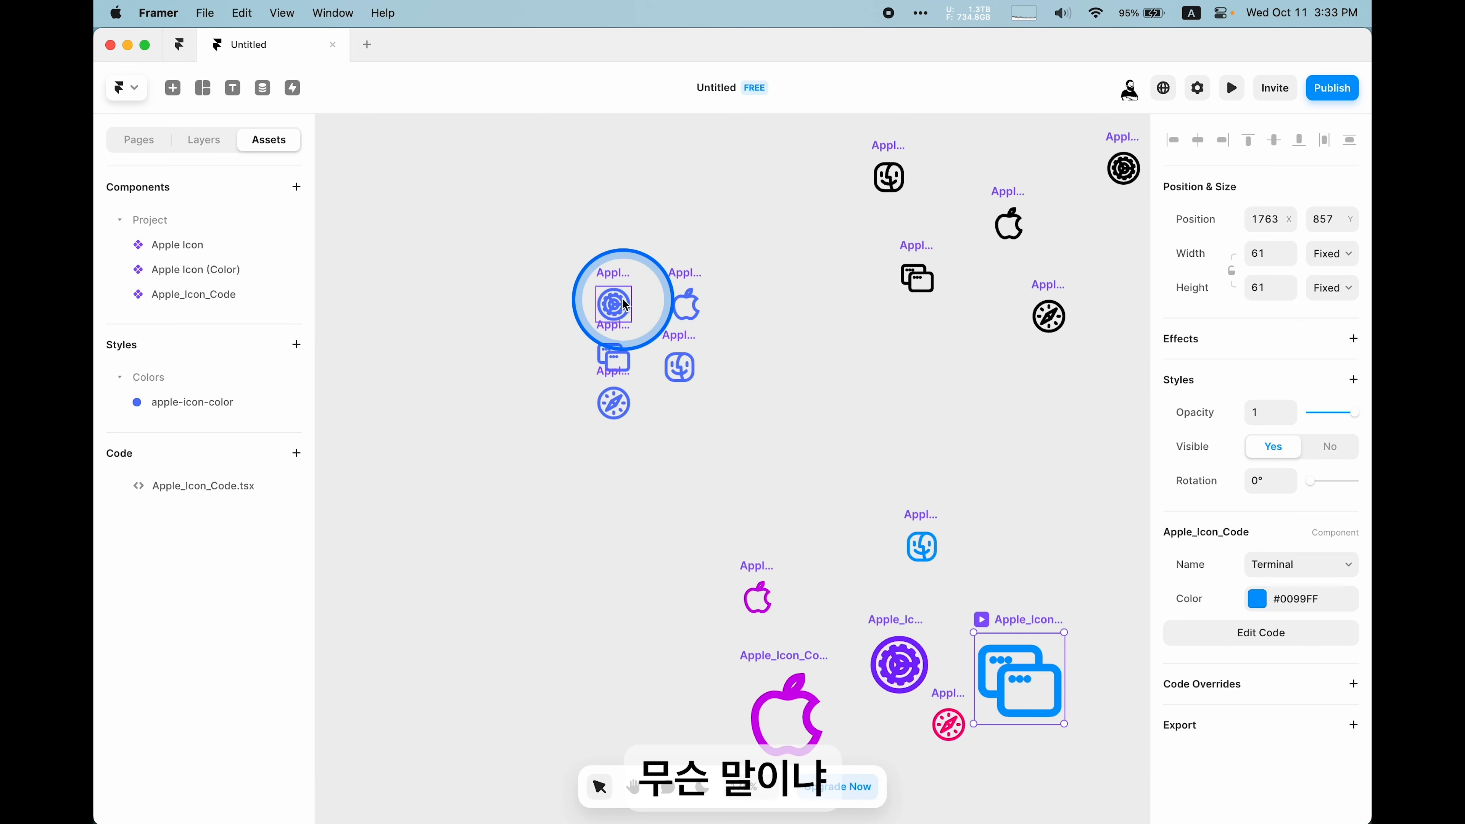
Step: Open the Apple Icon (Color) component from its Settings instance and copy the component's URL
click(623, 296)
double_click(623, 296)
click(479, 139)
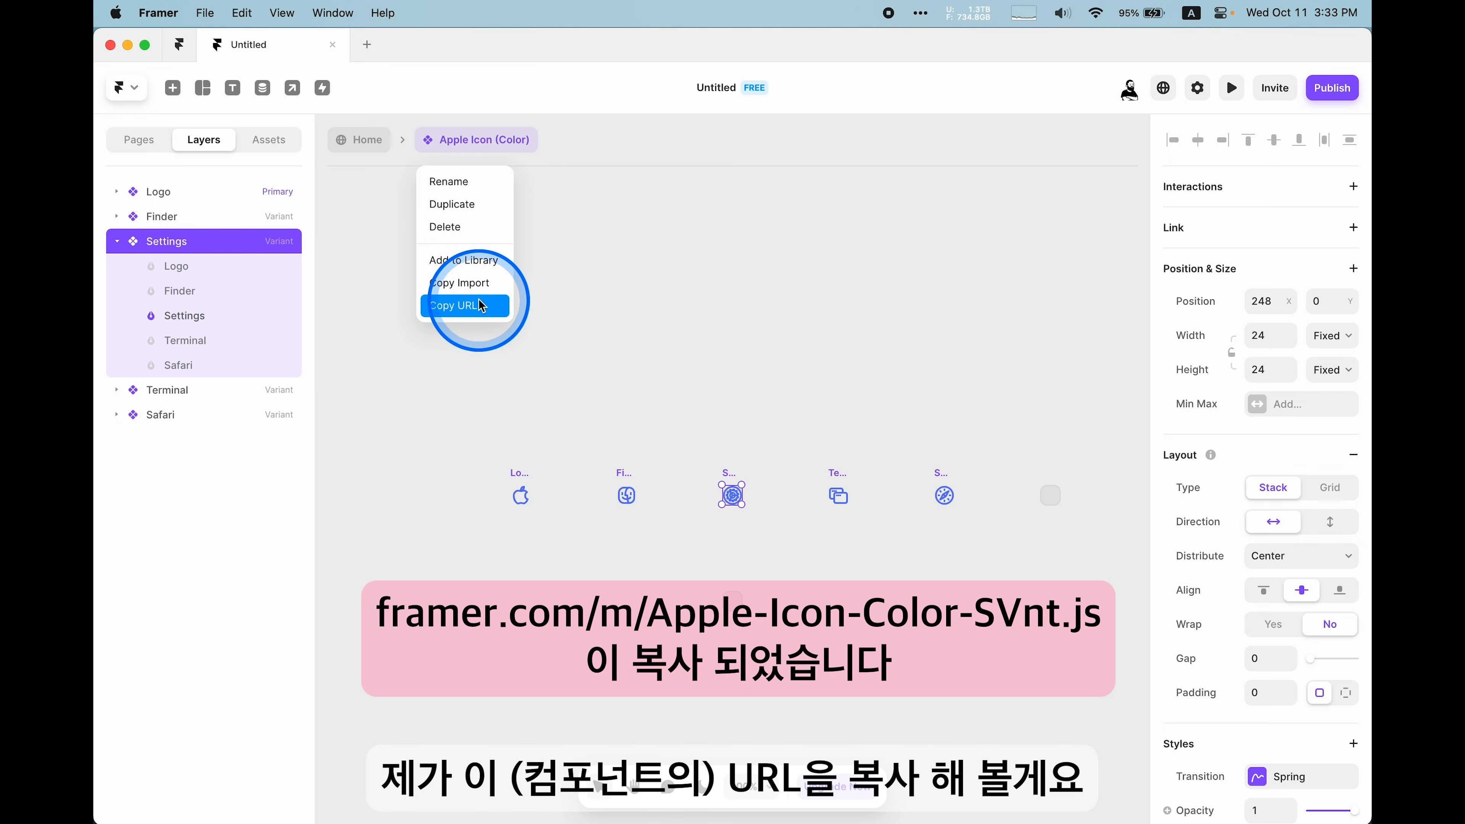
click(456, 306)
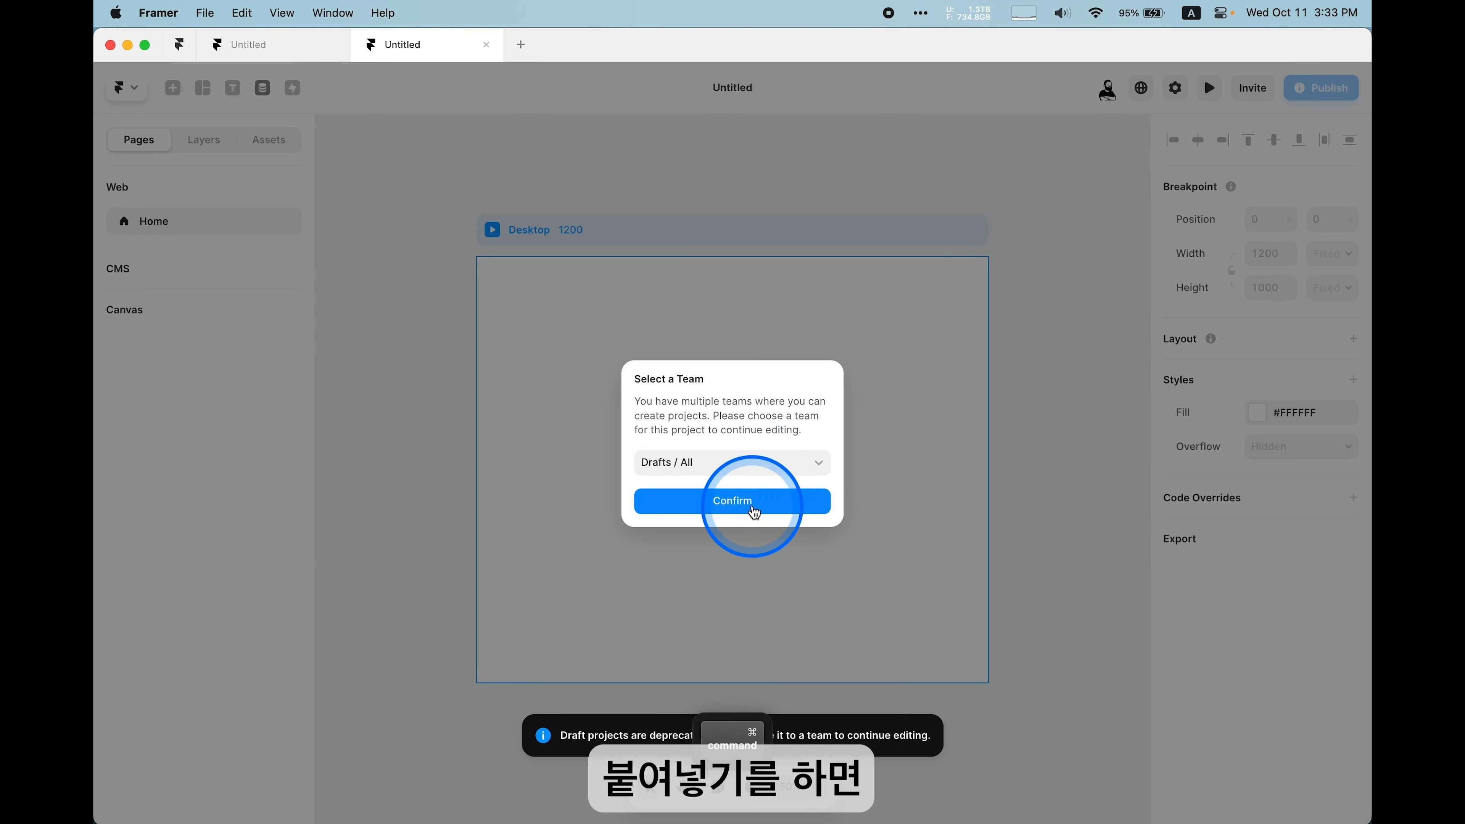
Step: Assign the new project to Drafts / All and paste the copied component URL onto the empty canvas beside the page
click(753, 511)
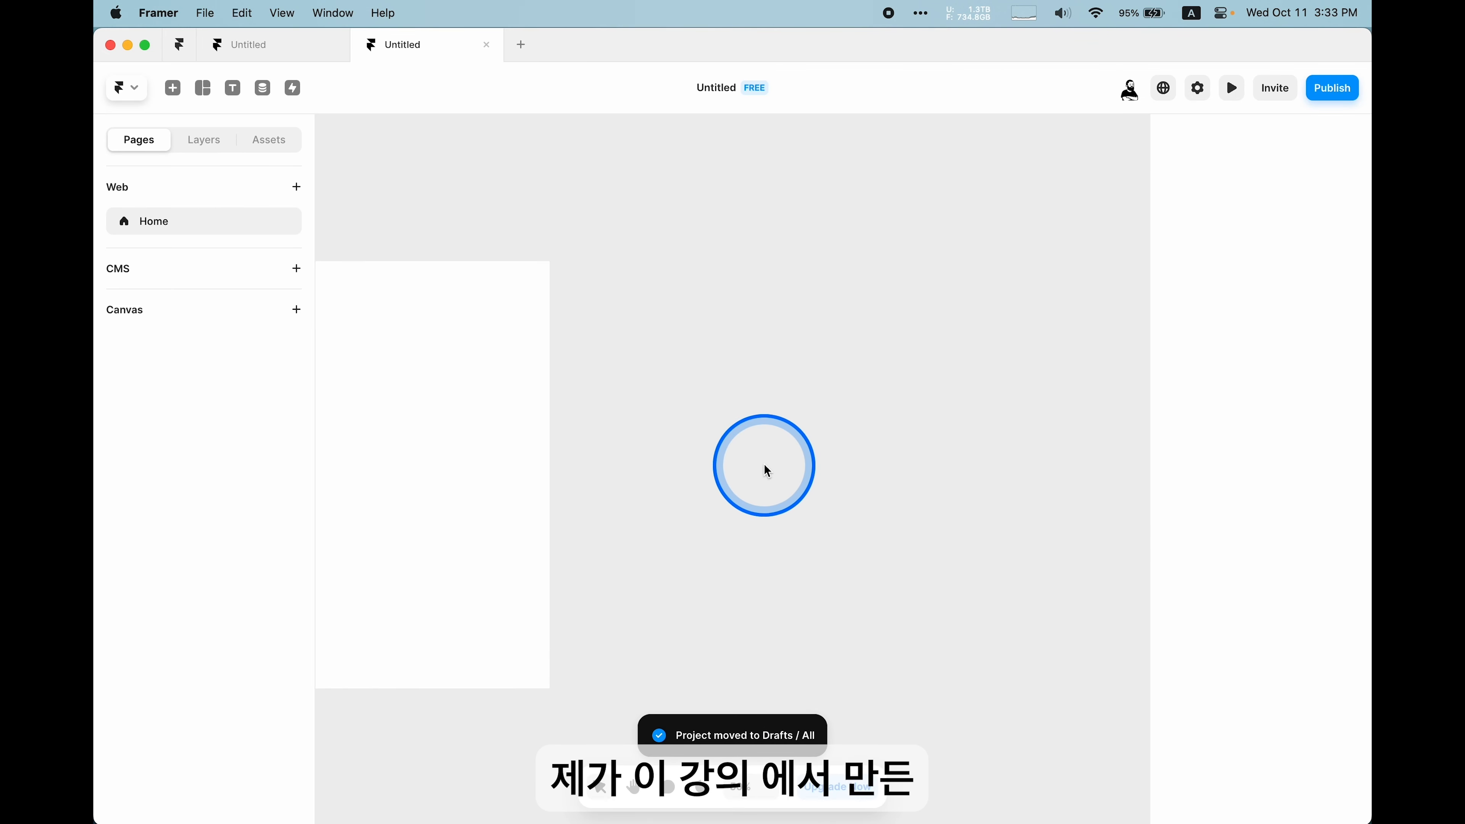
key(ctrl+v)
Step: Expand the Drafts group among the project's component assets and examine the pasted Apple icon up close
click(283, 144)
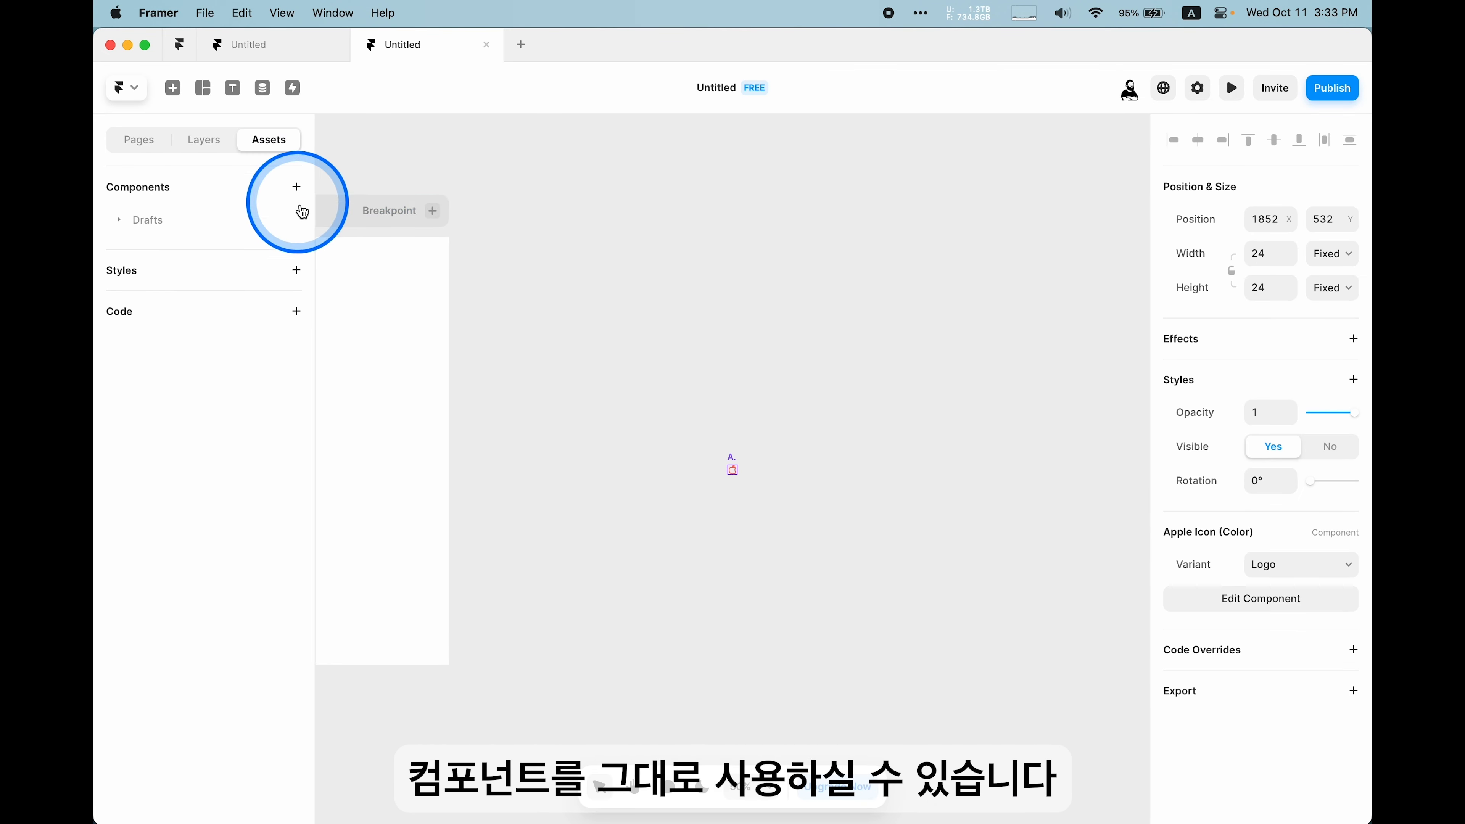
scroll(749, 458, up, 5)
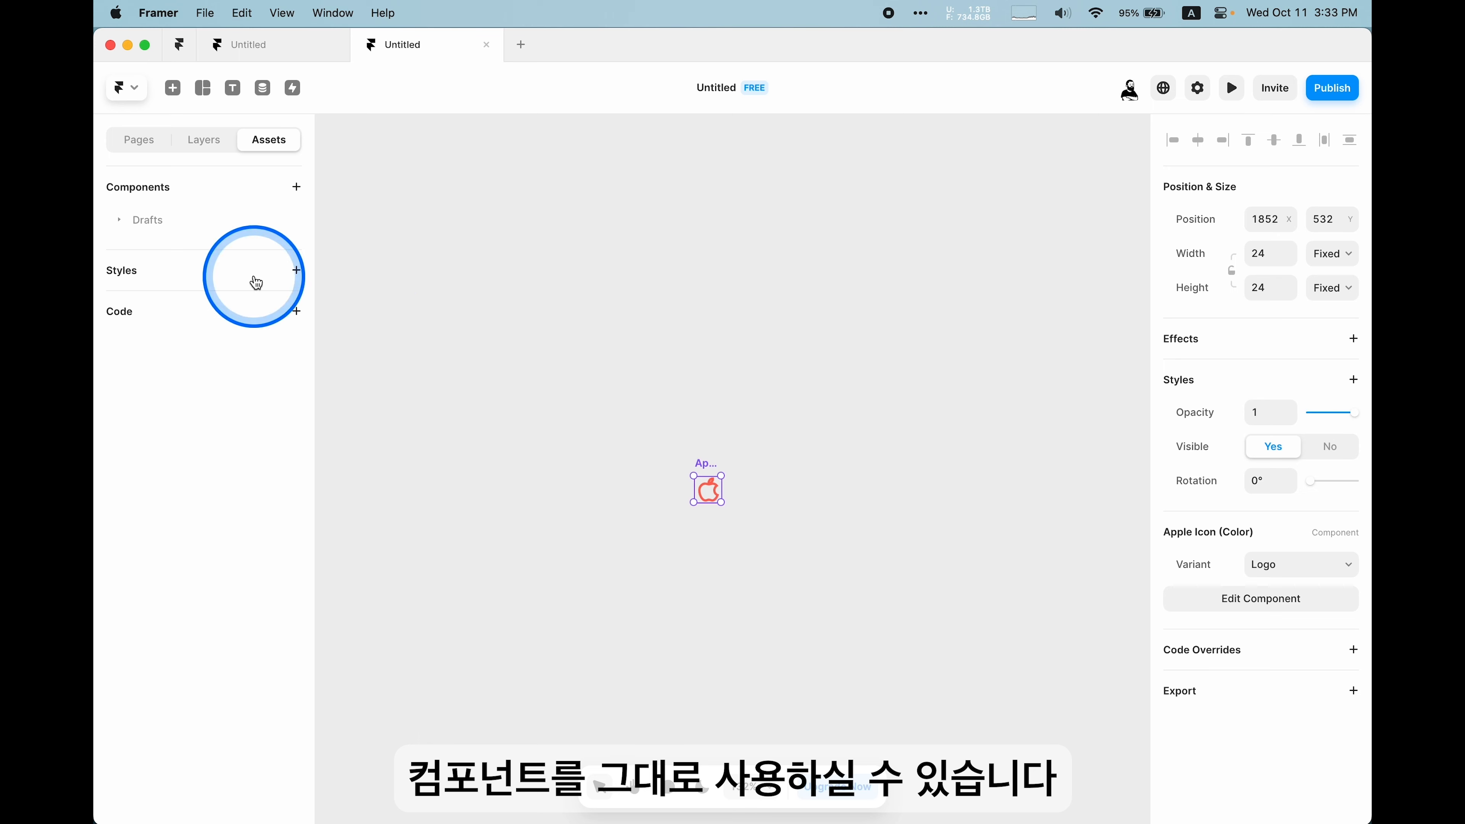
click(163, 219)
scroll(717, 481, up, 2)
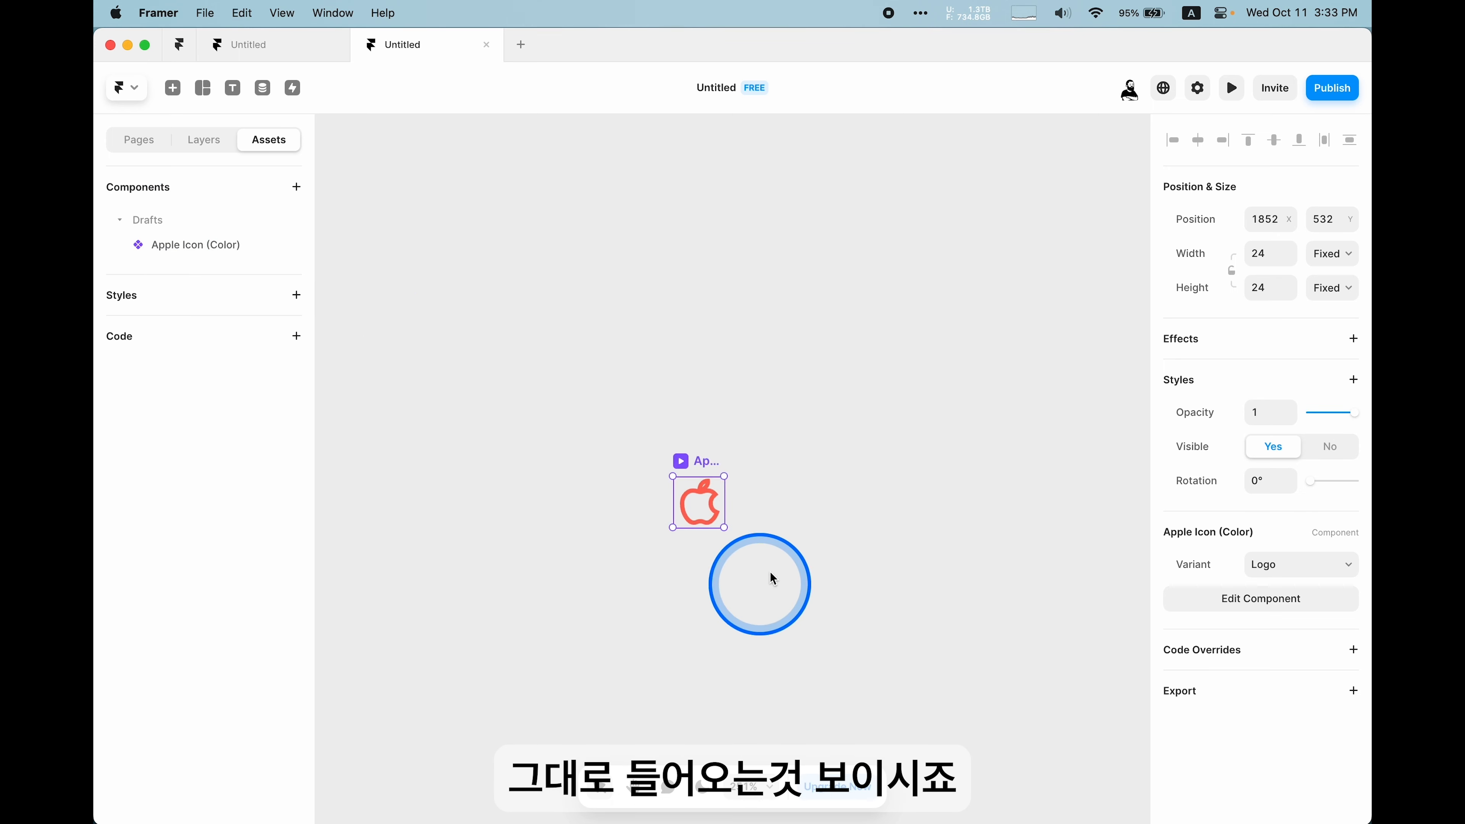